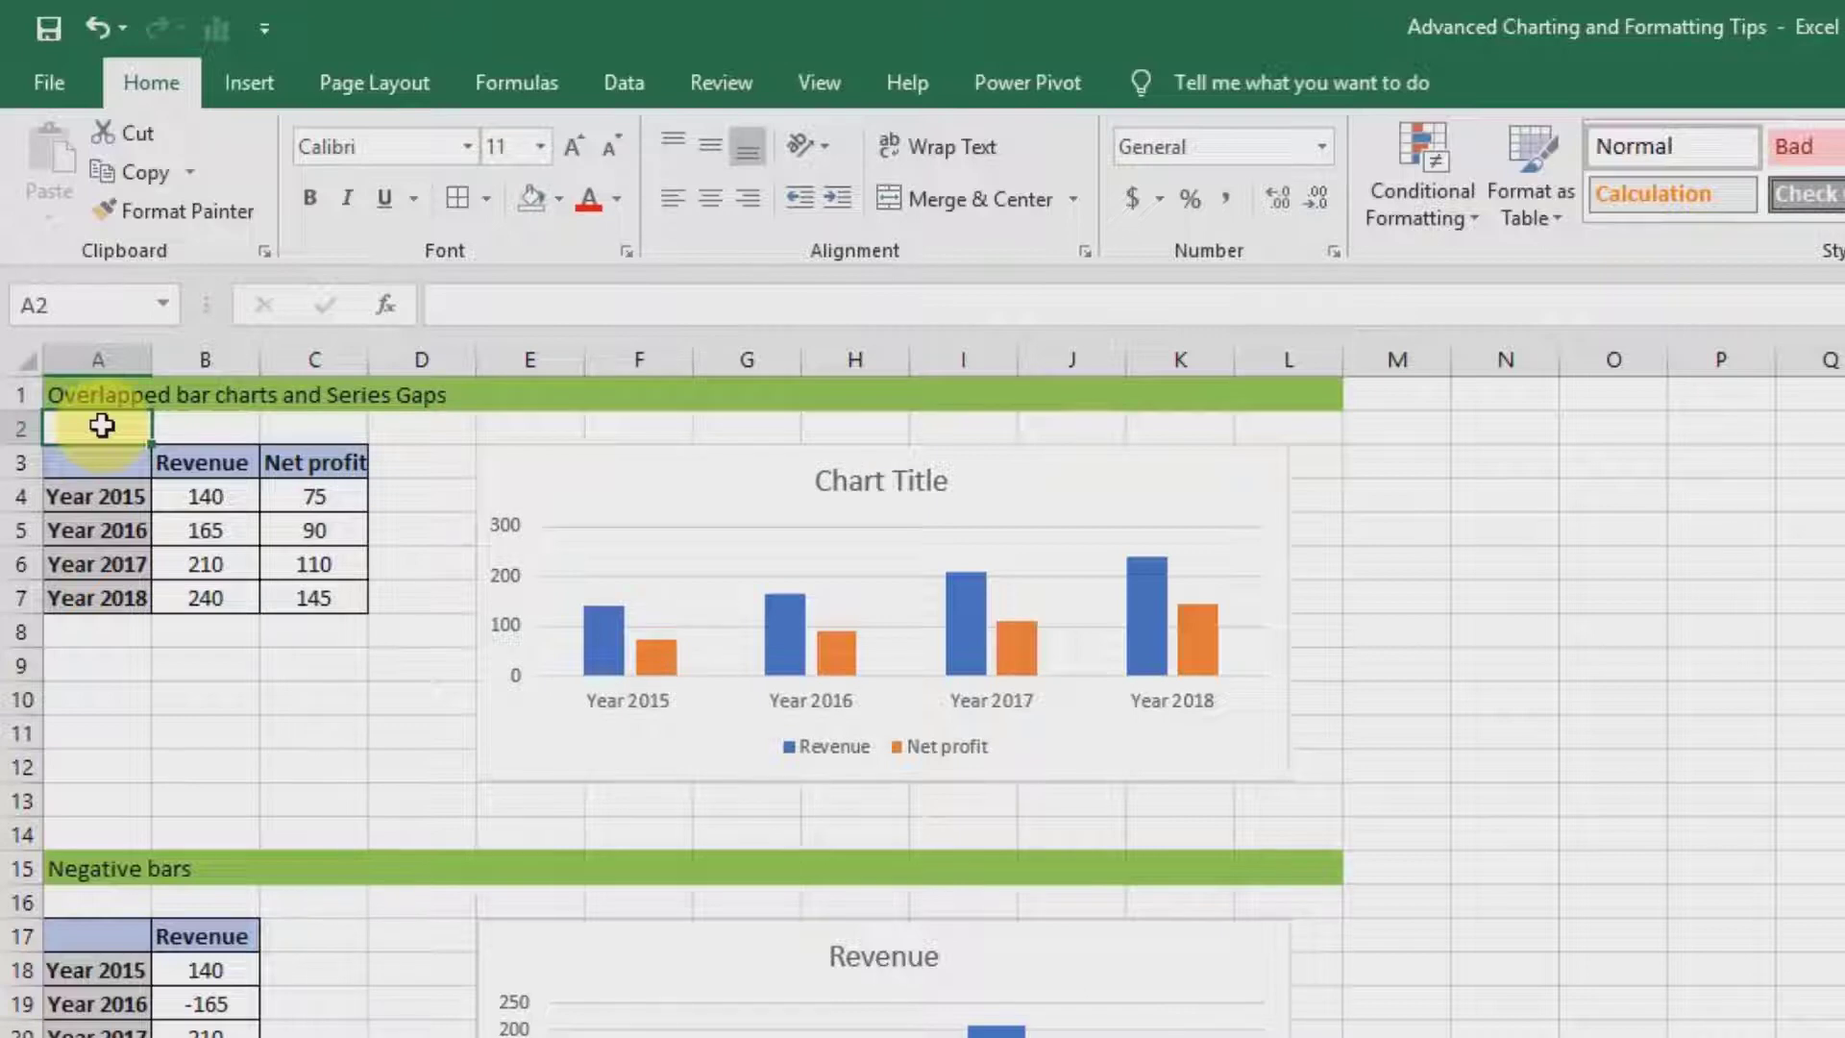
# Give the Net profit series a 50% Series Overlap and a 150% Gap Width.
pyautogui.rightClick(655, 657)
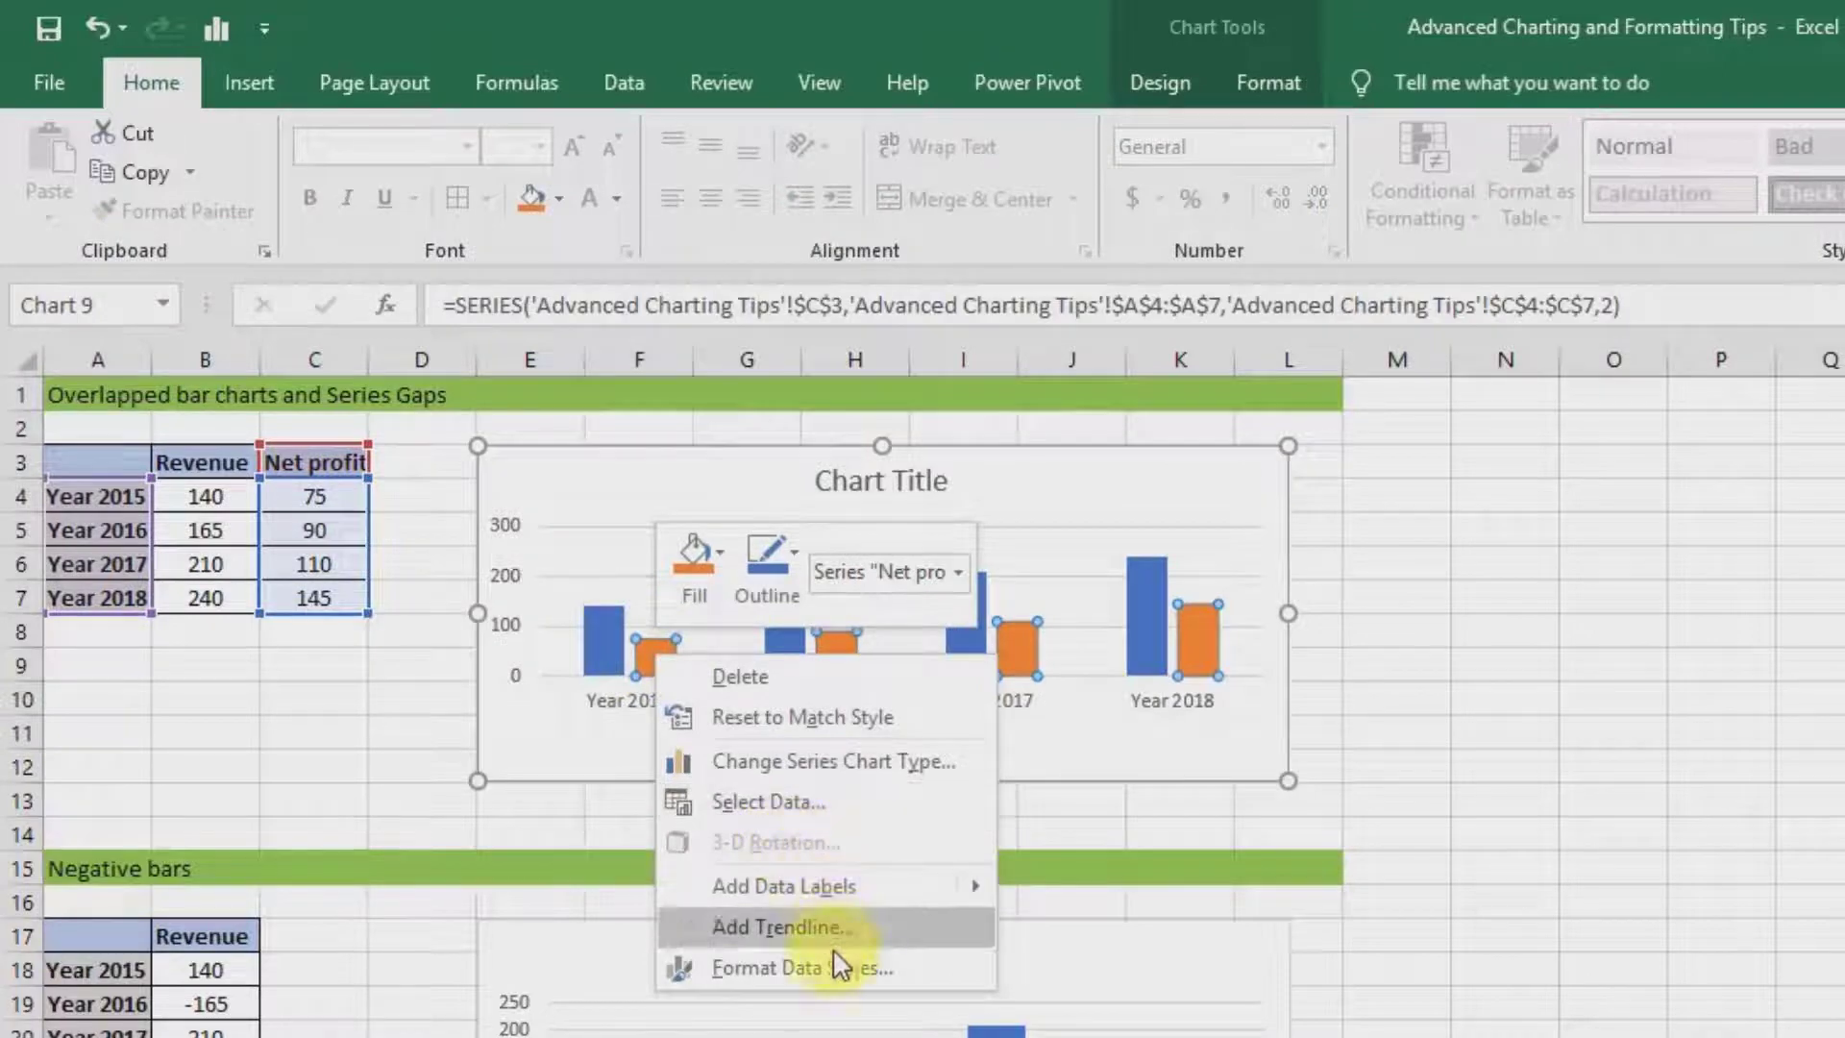
pyautogui.click(801, 966)
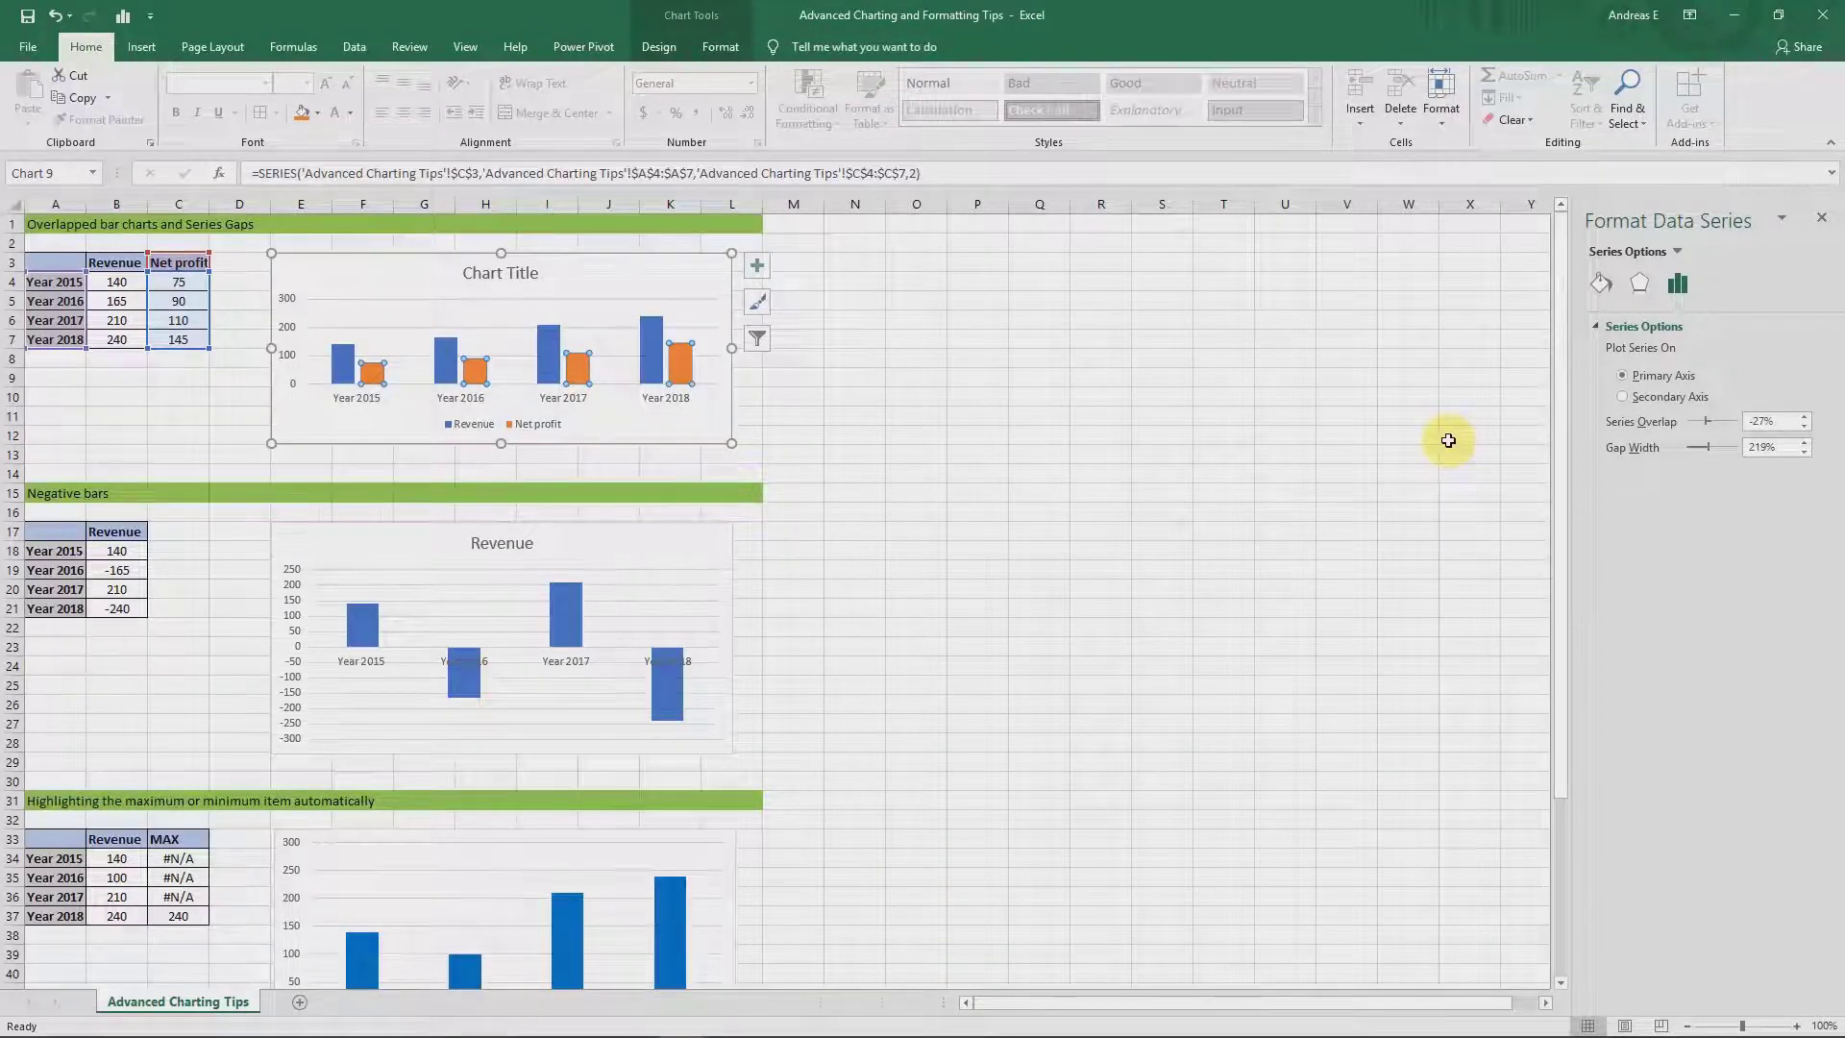
pyautogui.click(1718, 417)
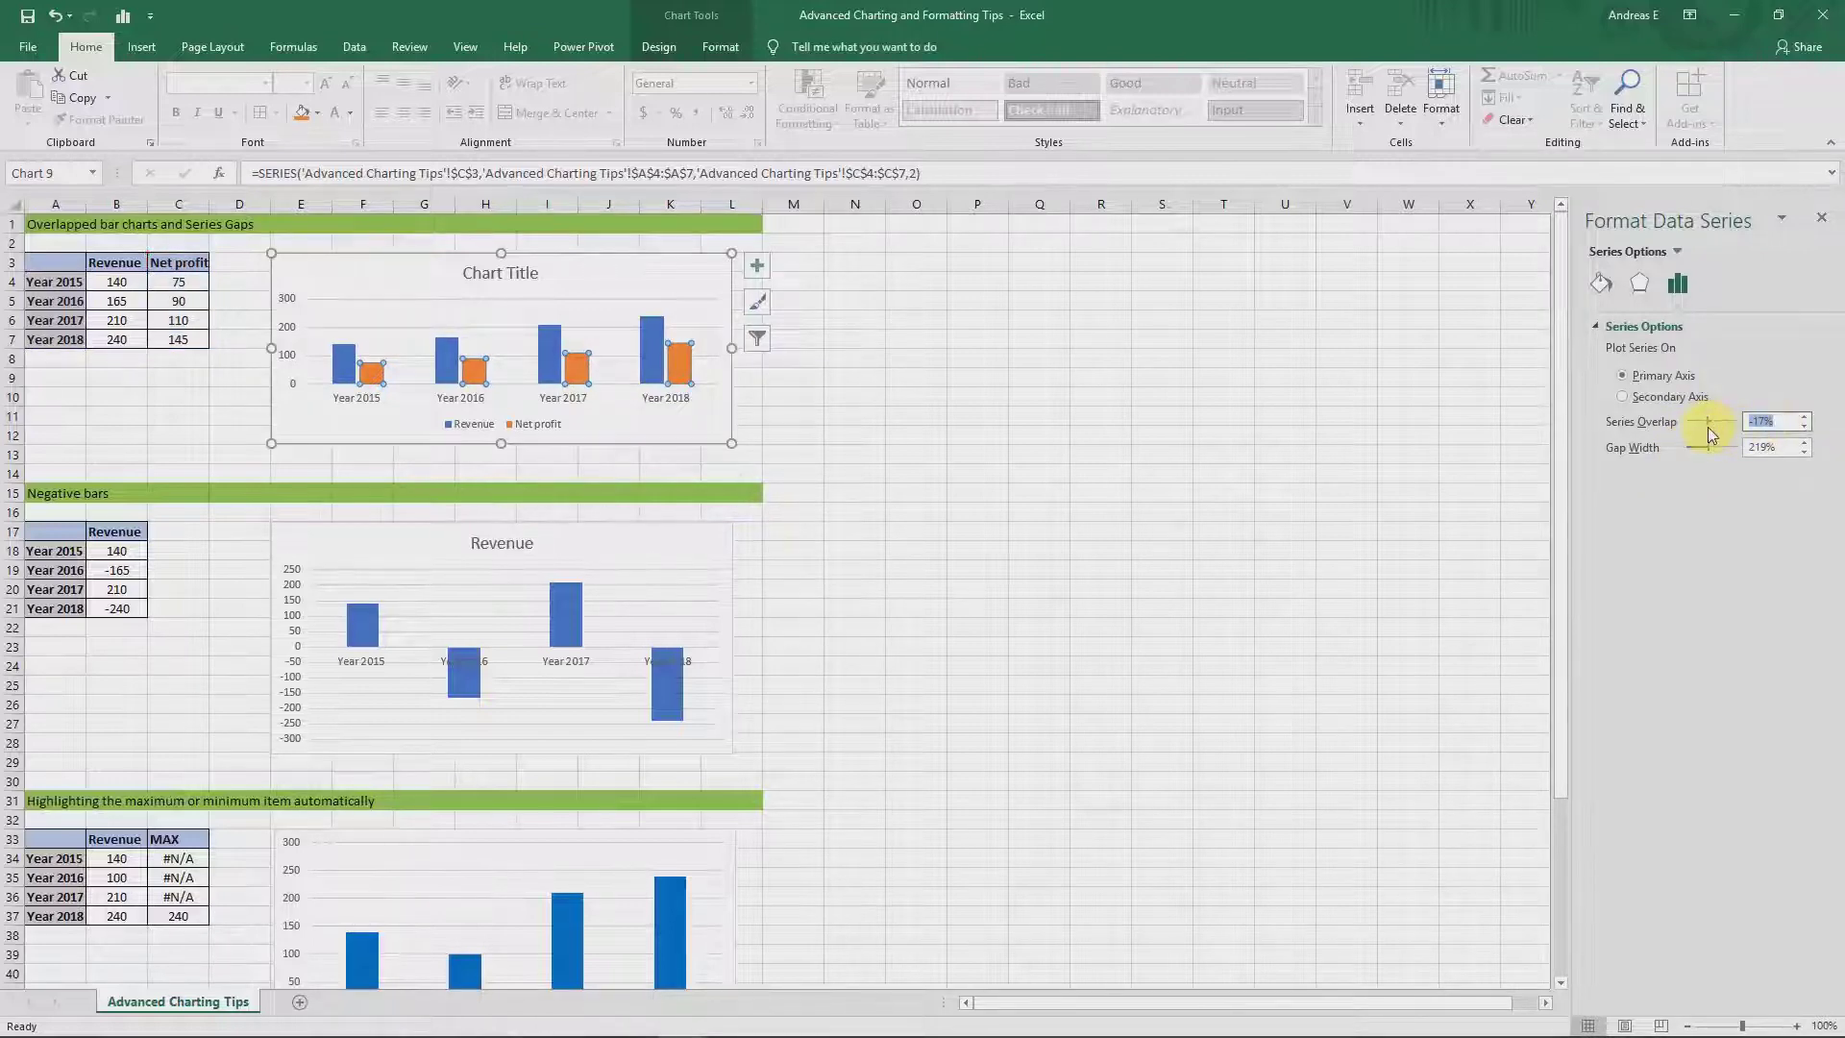
pyautogui.write('50')
pyautogui.press('Return')
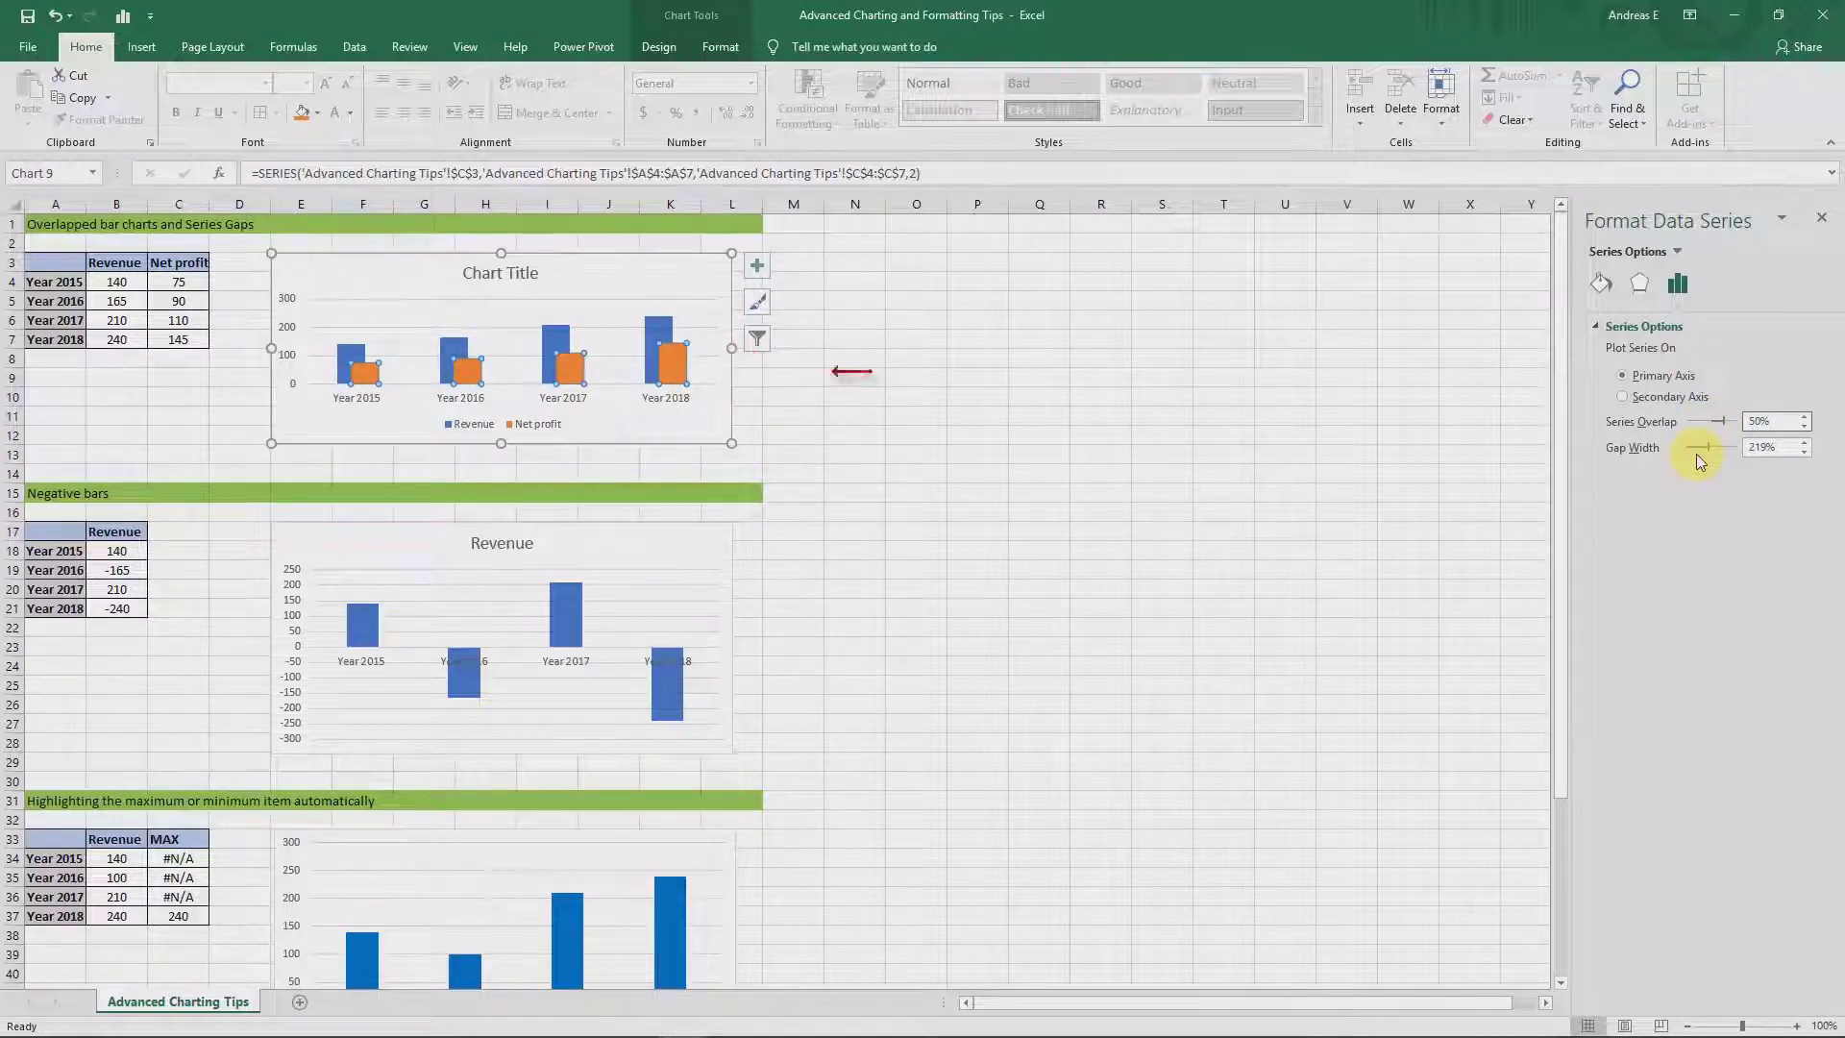
pyautogui.click(1765, 448)
pyautogui.write('1')
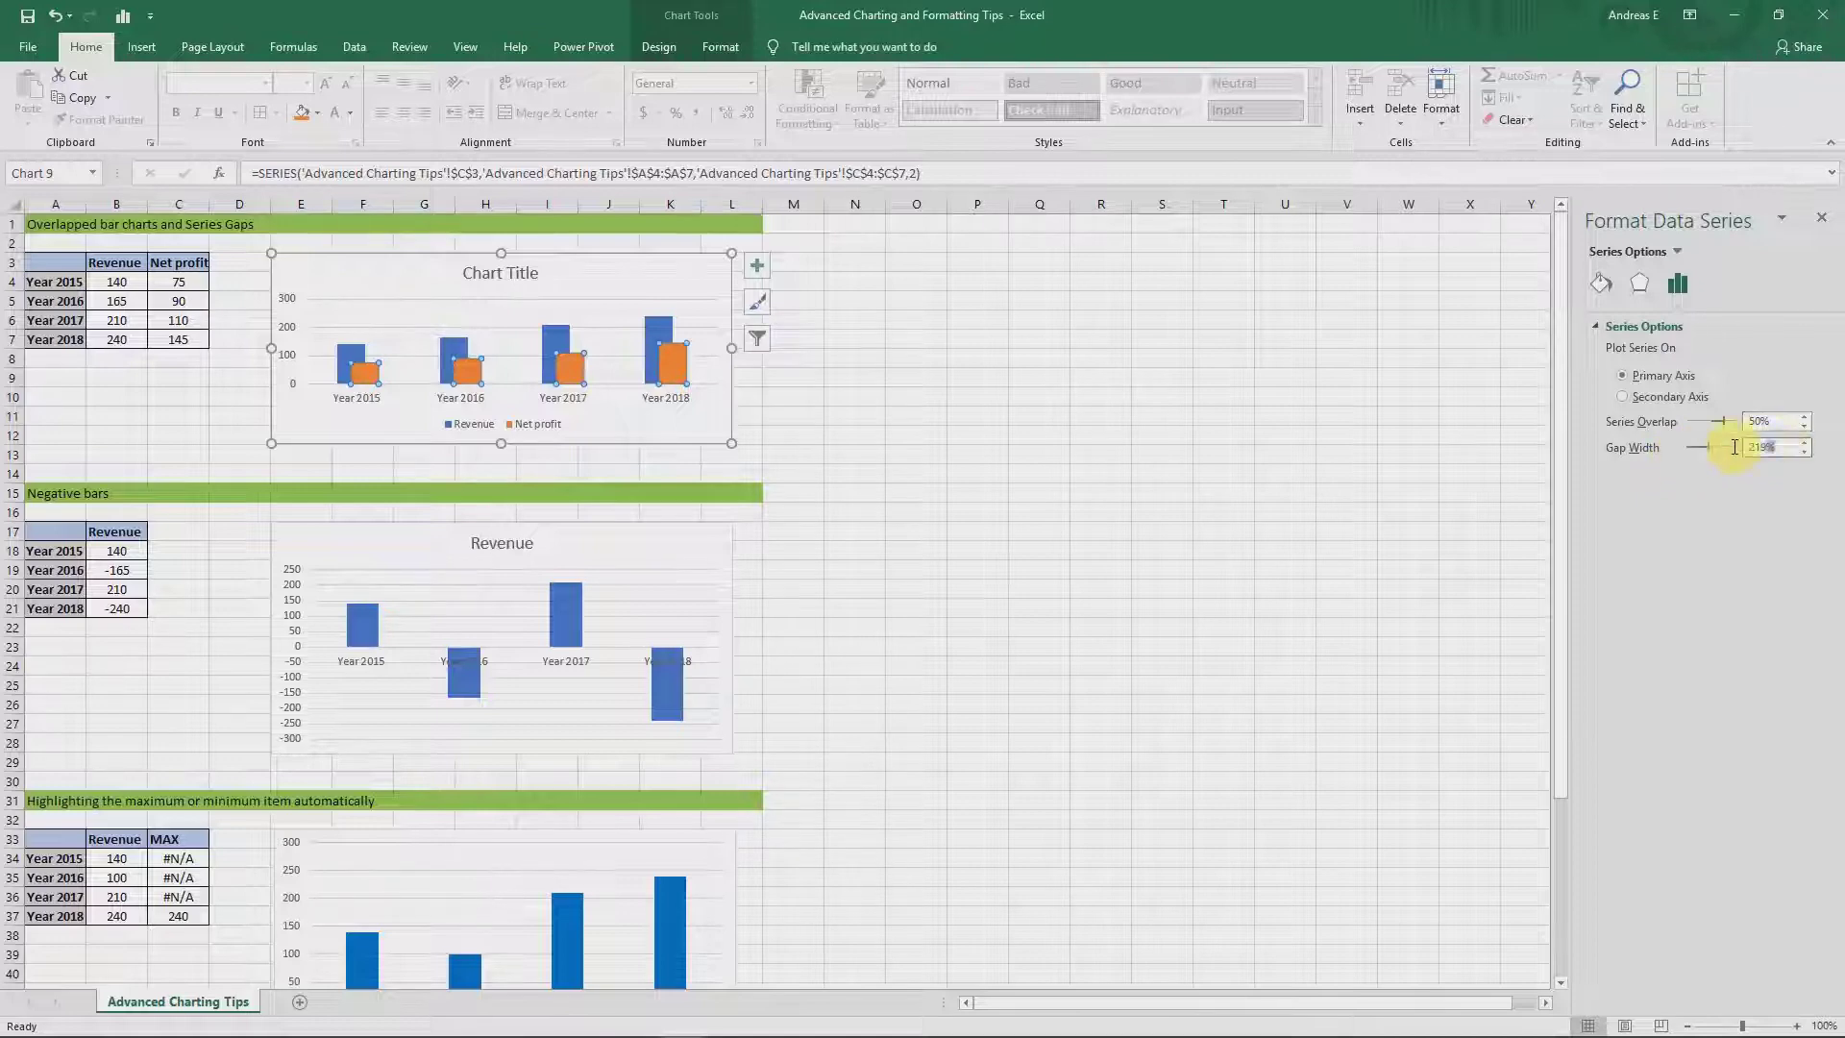
pyautogui.write('50')
pyautogui.press('Return')
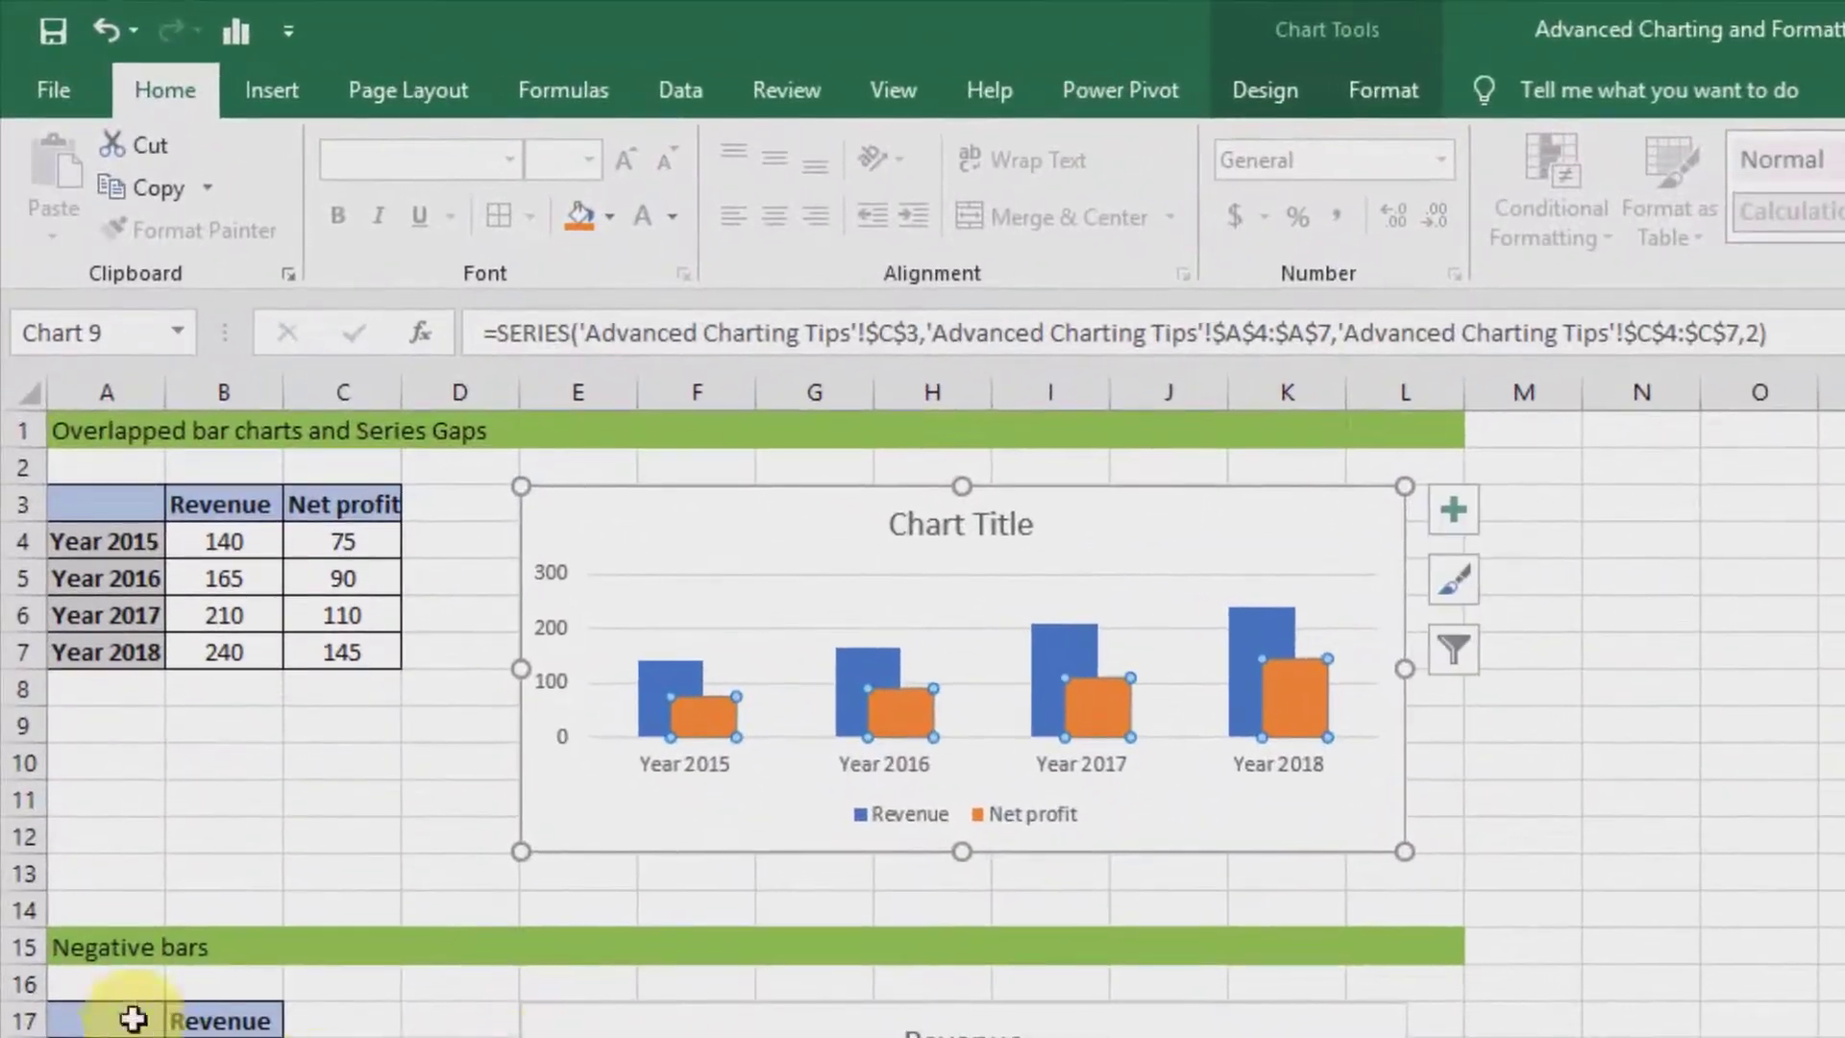
# Select cell A16 to deselect the chart and leave the Format Data Series pane.
pyautogui.click(115, 978)
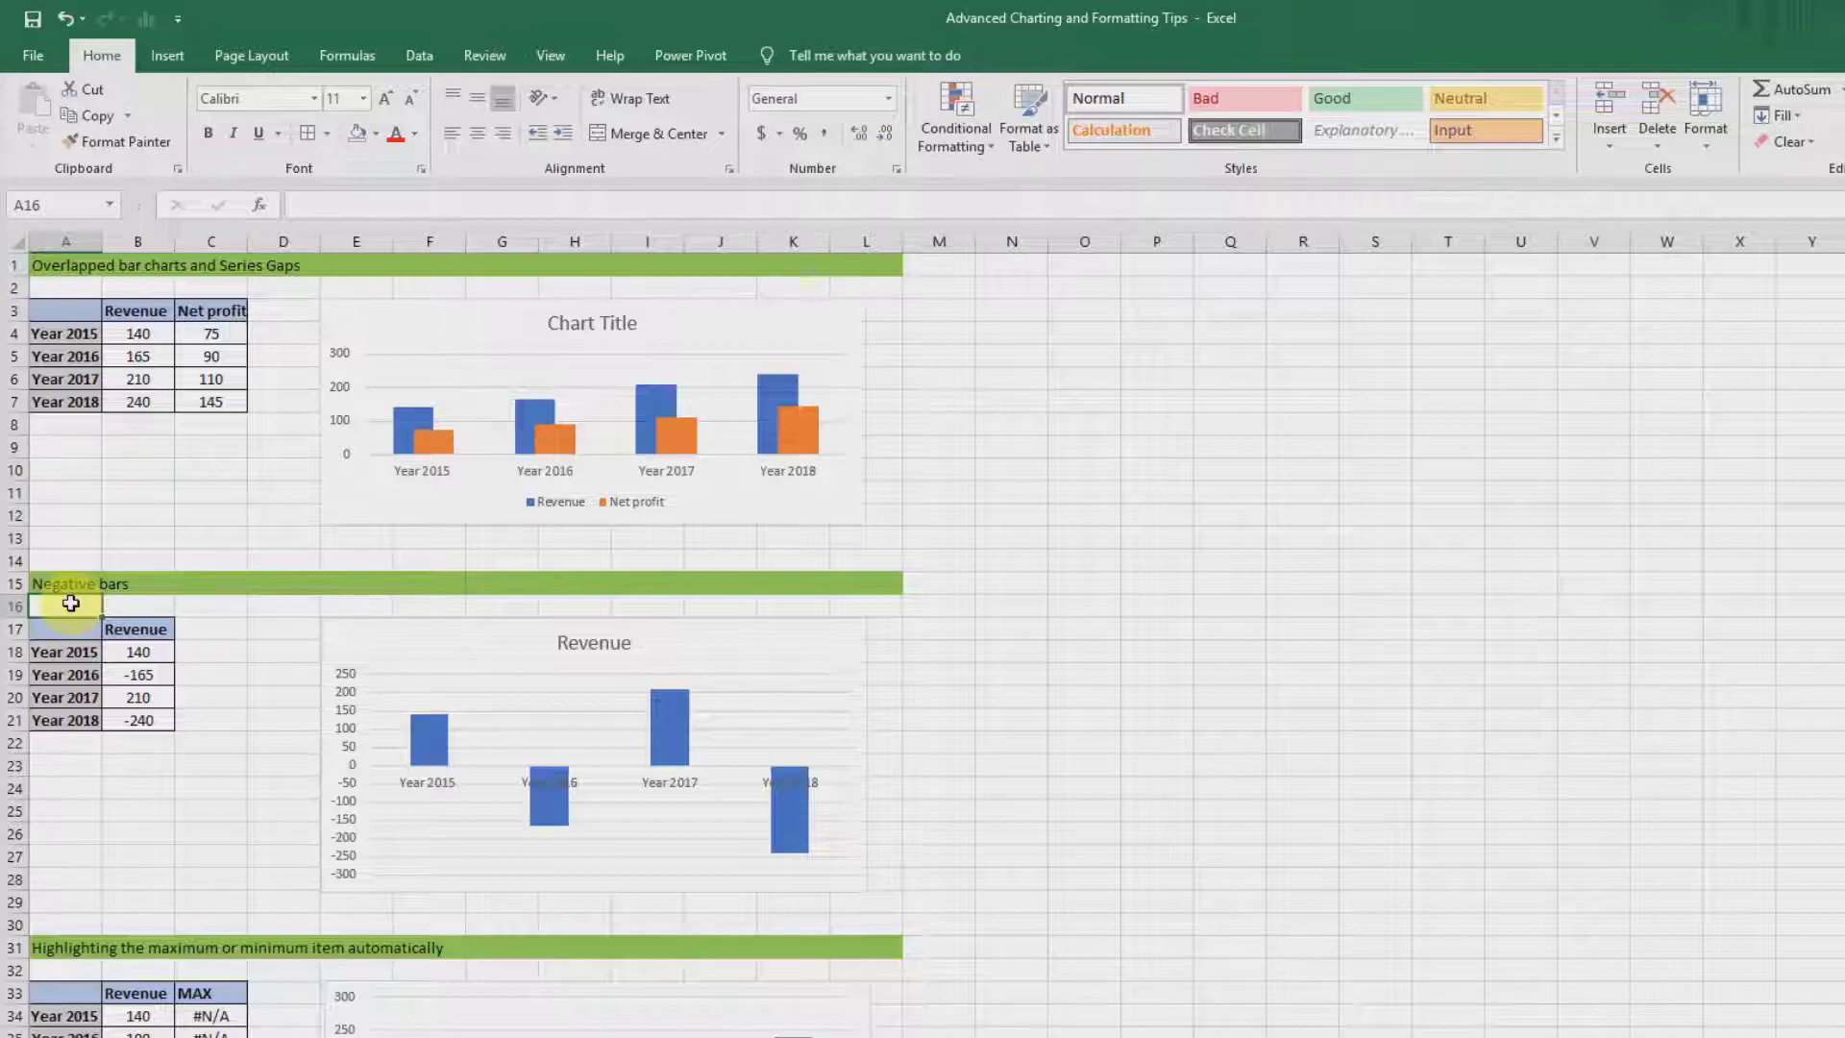
# Turn on Invert if negative for the Revenue series so the 2016 and 2018 bars appear unfilled.
pyautogui.rightClick(430, 728)
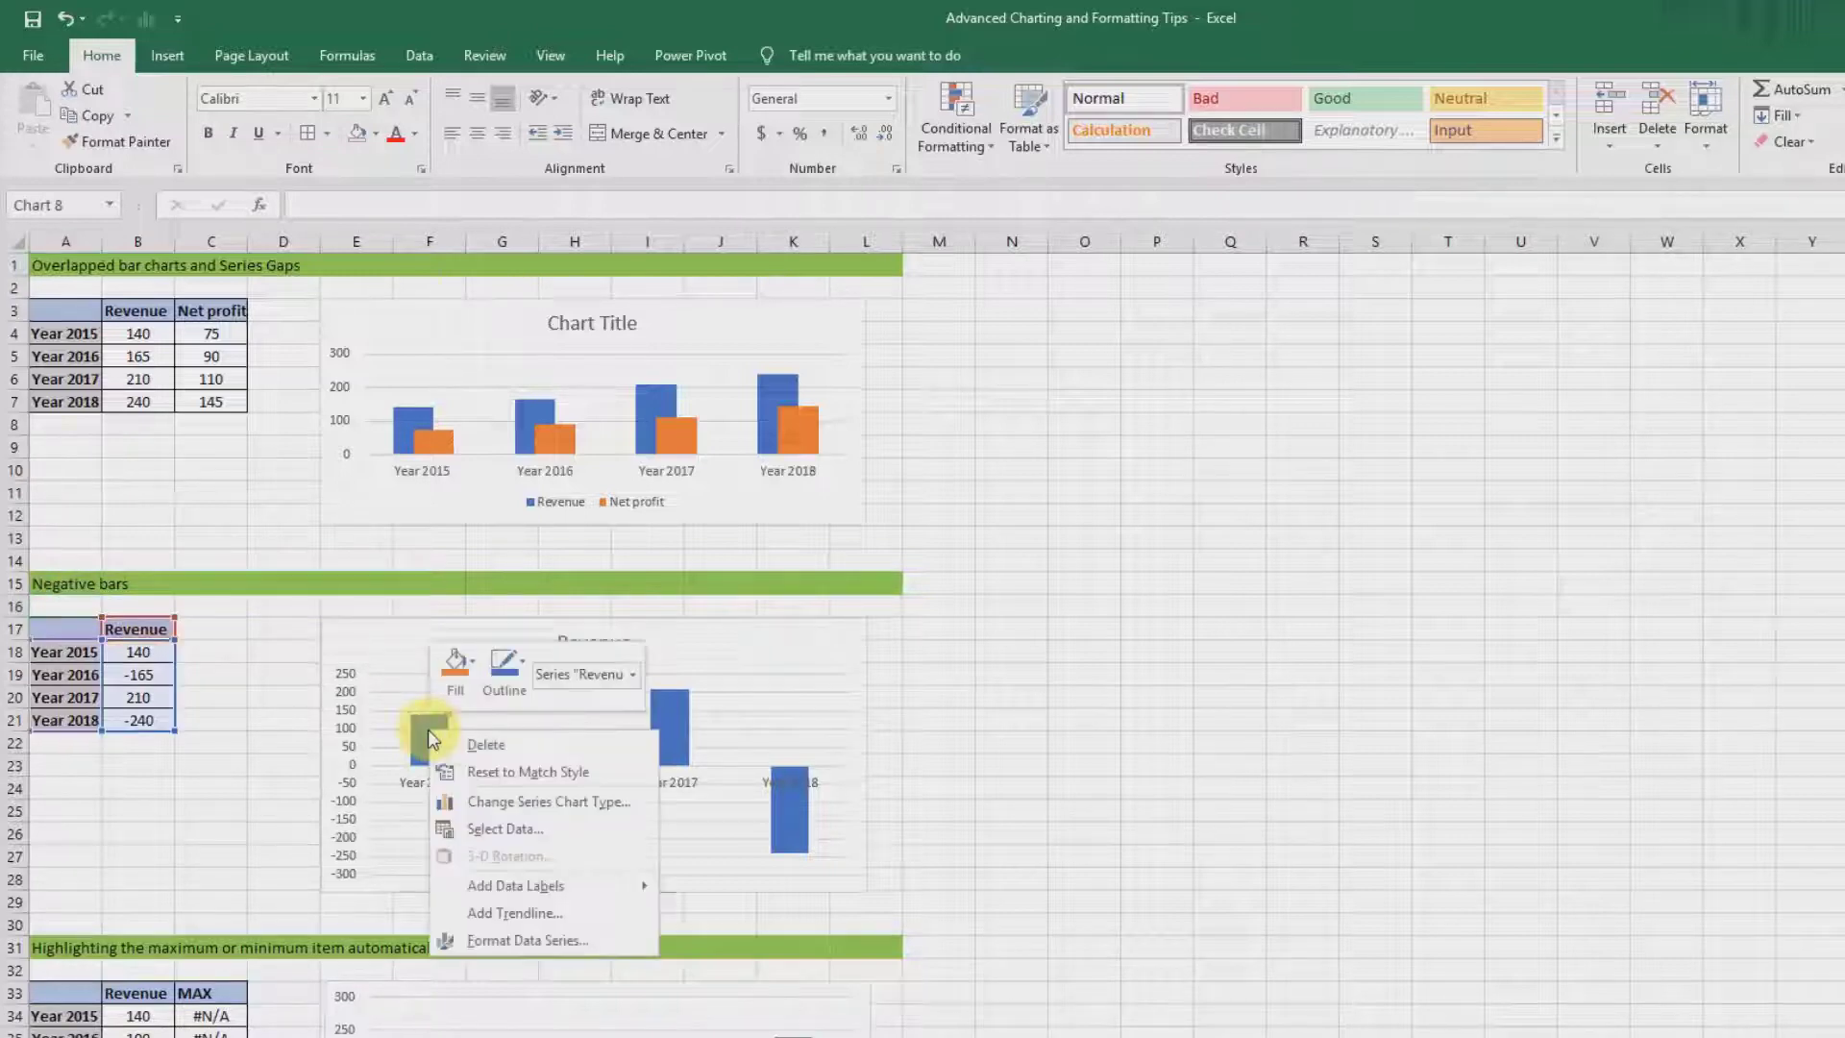
pyautogui.click(529, 942)
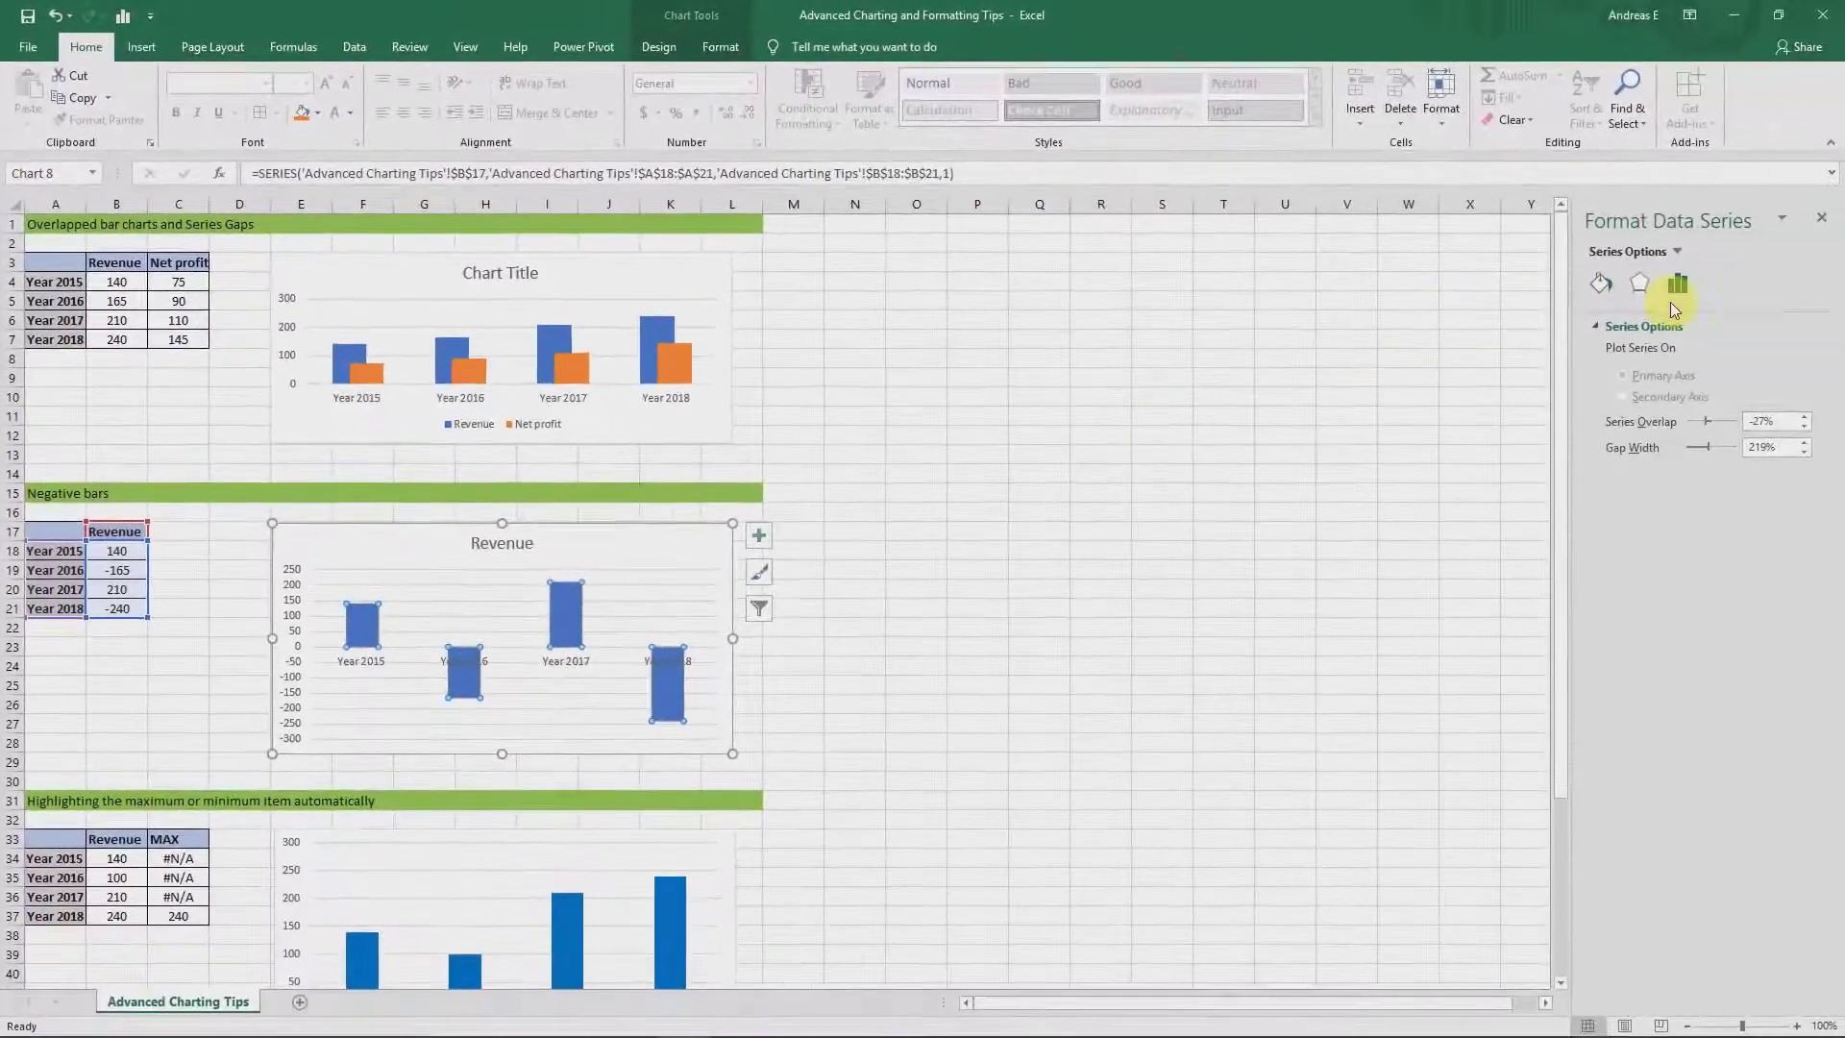
pyautogui.click(1601, 288)
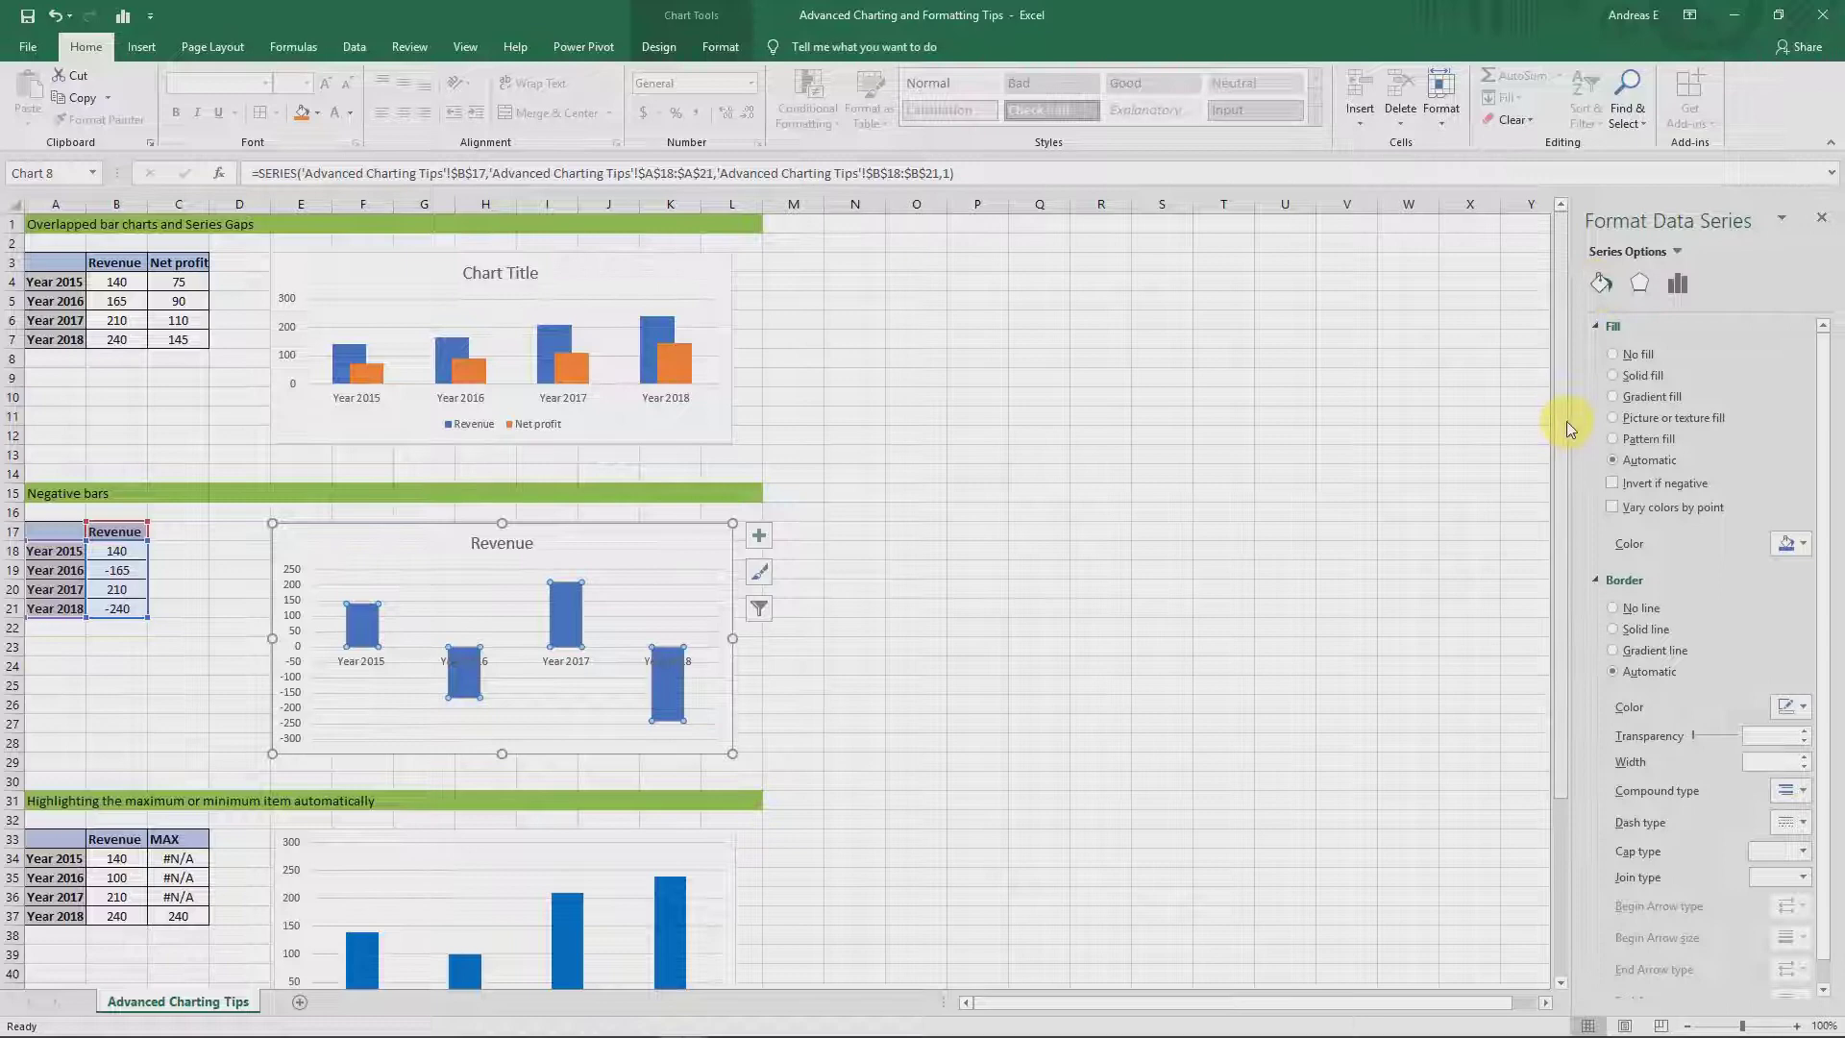
pyautogui.click(1613, 483)
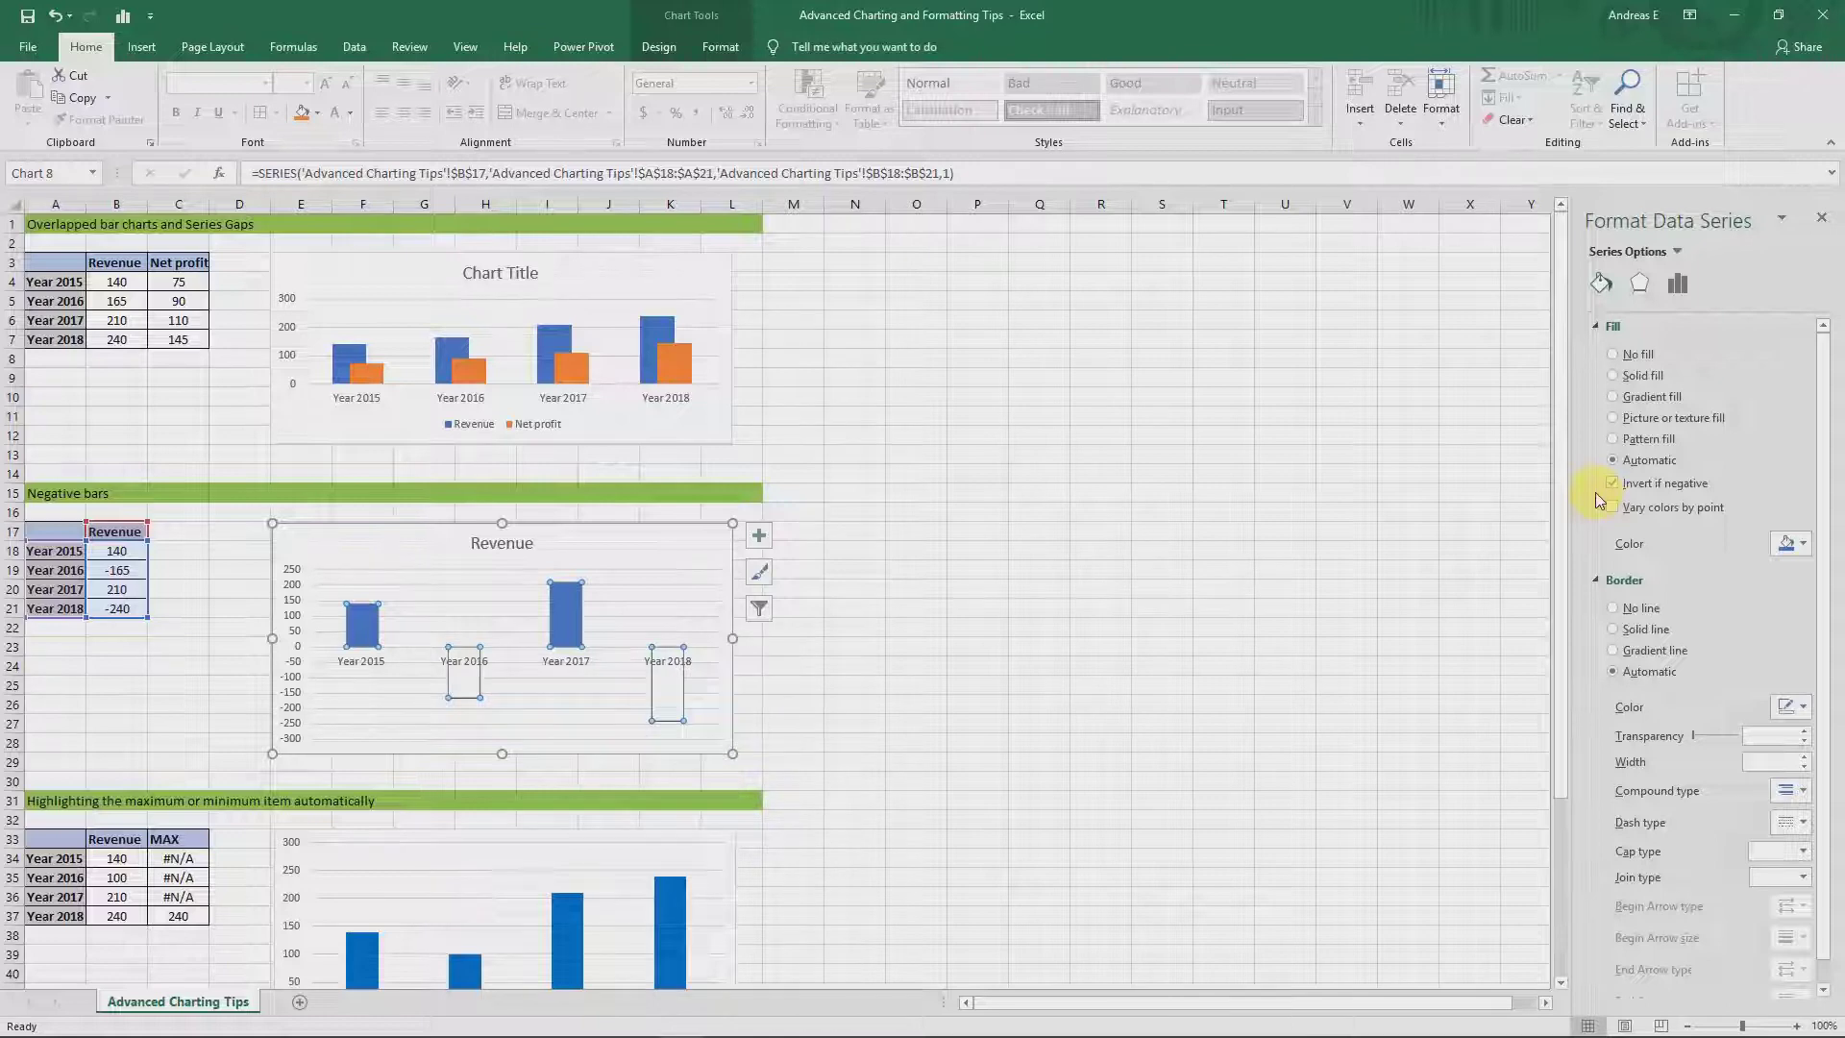
# Fill the Revenue bars solid blue with red as the inverted colour for negative bars.
pyautogui.click(1615, 375)
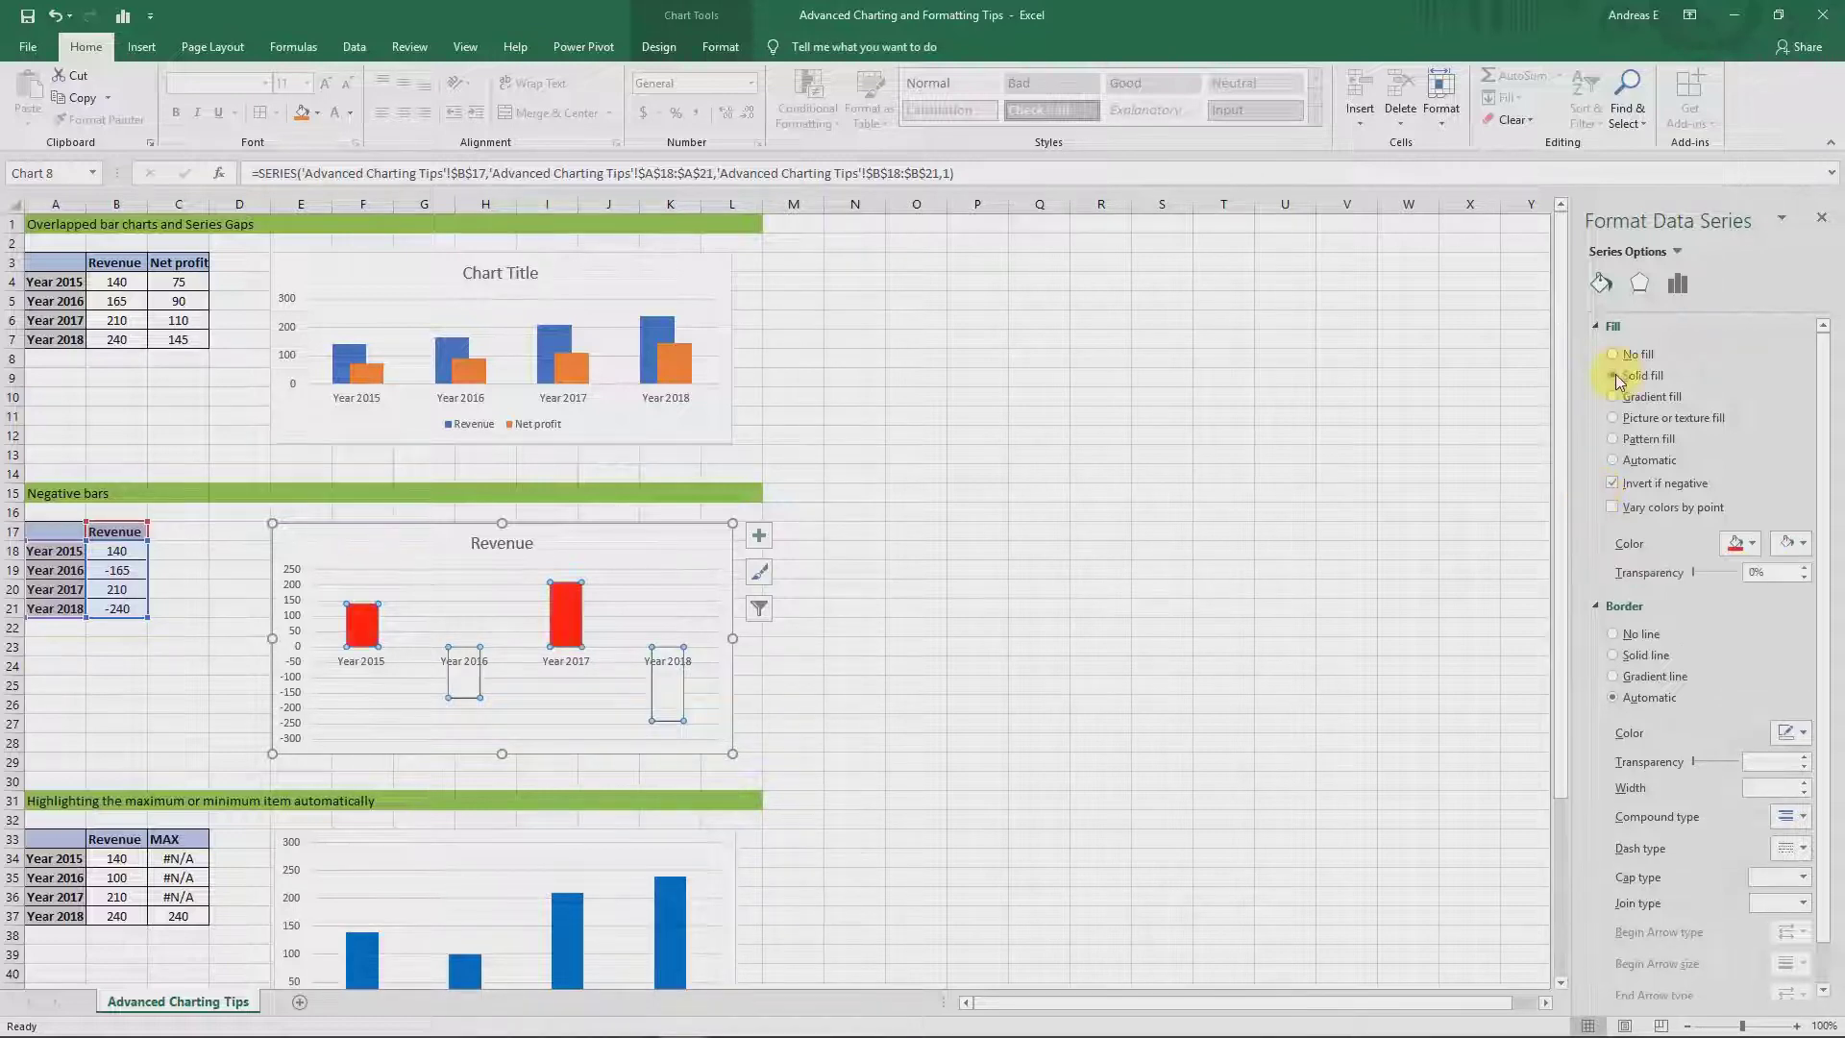
pyautogui.click(1755, 545)
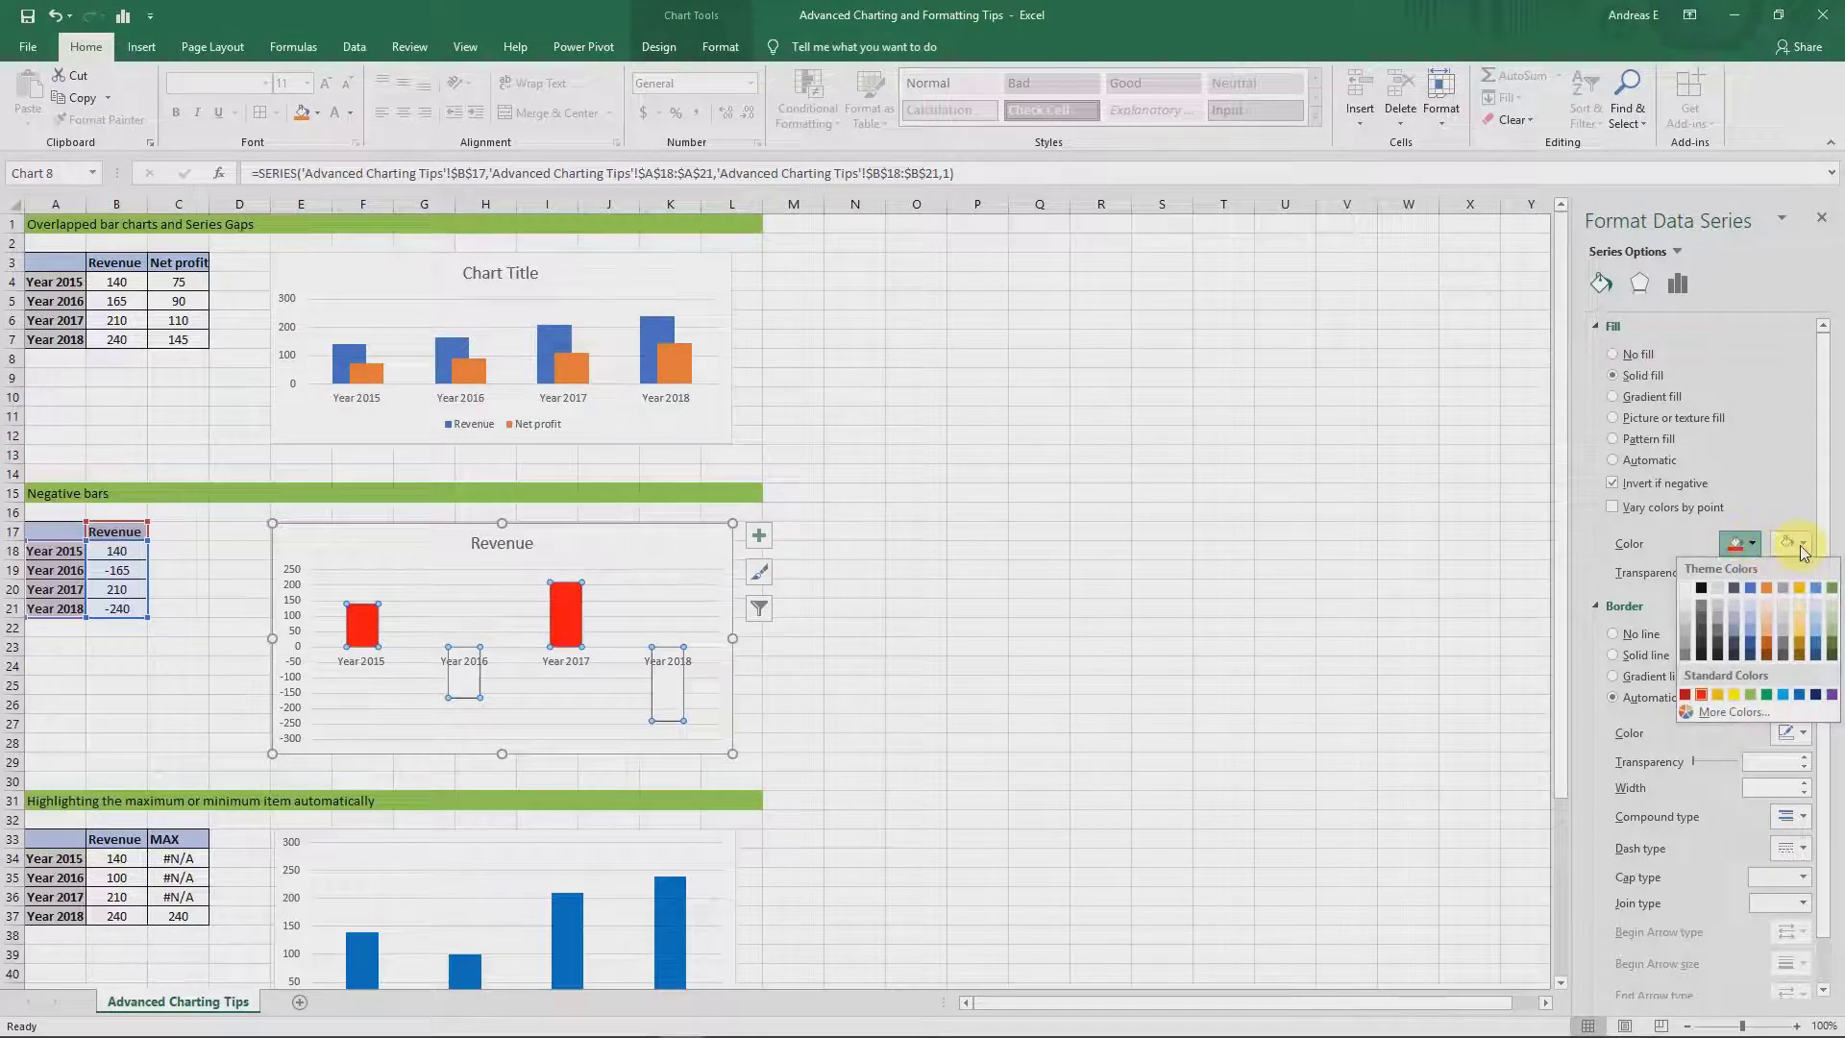
pyautogui.click(1804, 696)
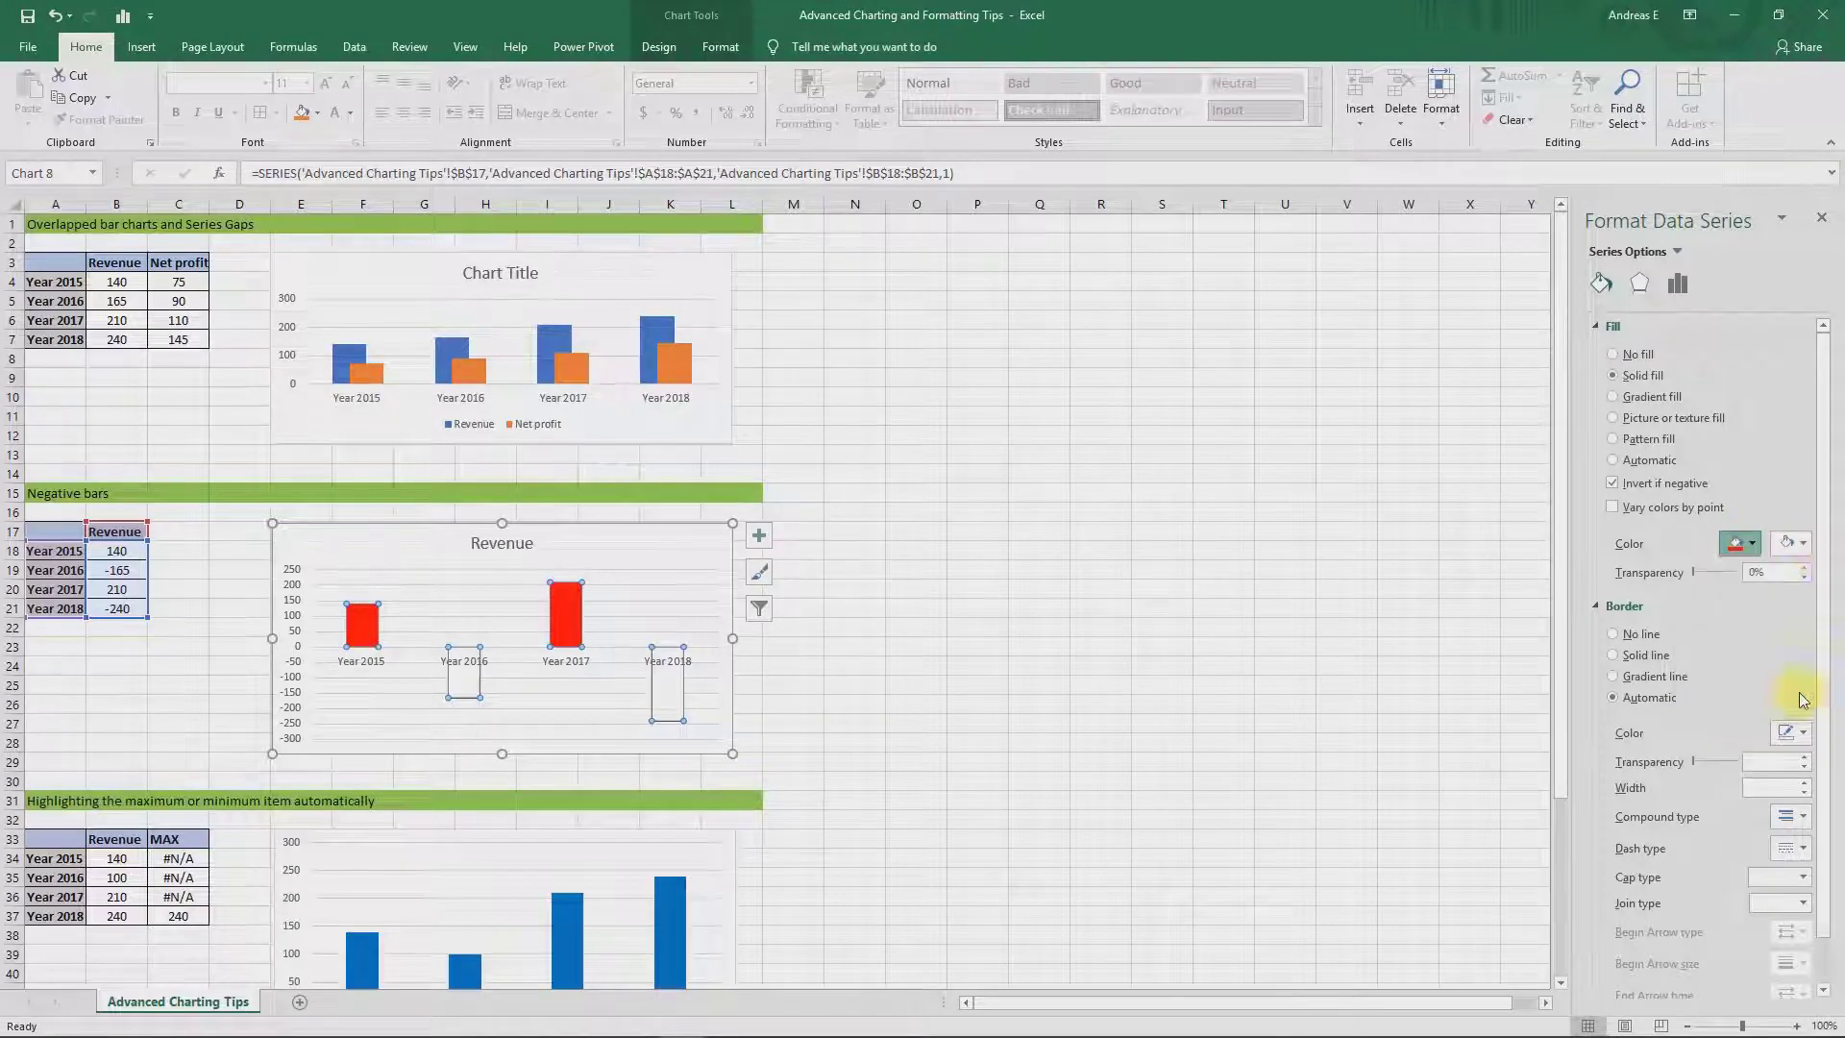
pyautogui.click(1790, 544)
pyautogui.click(1702, 696)
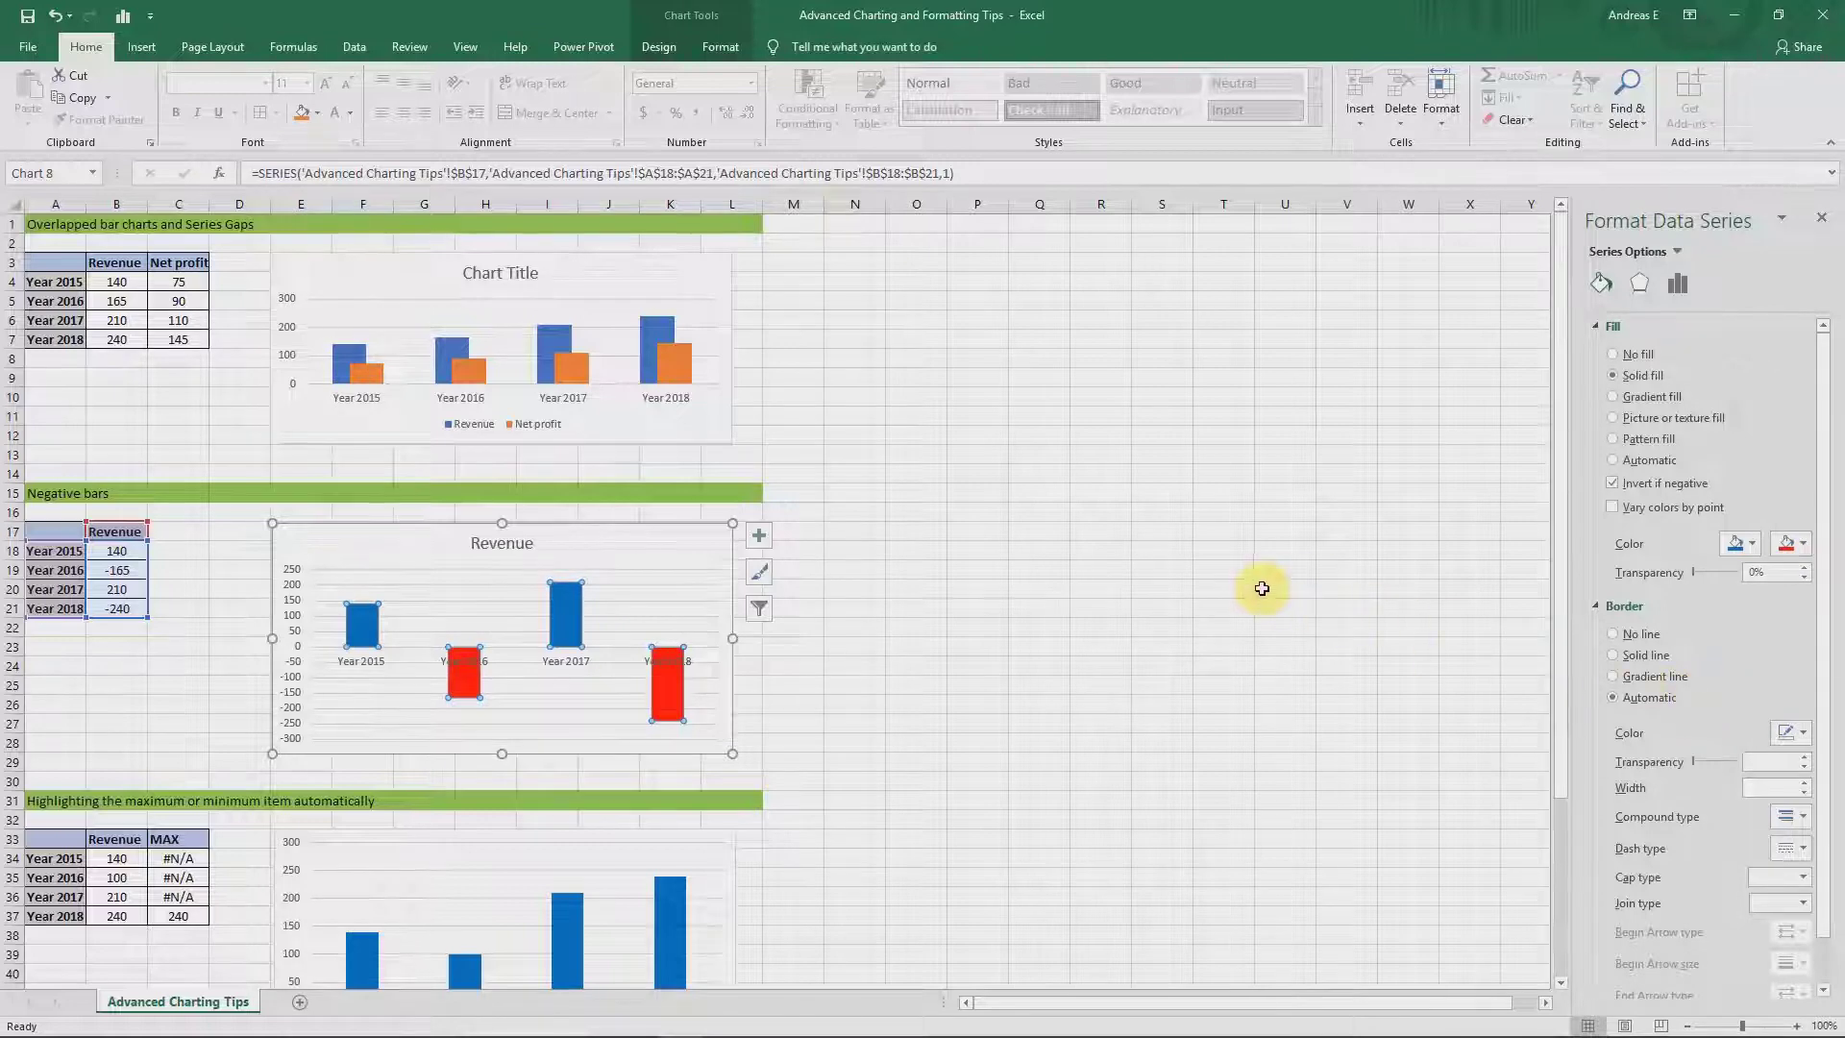
pyautogui.click(942, 538)
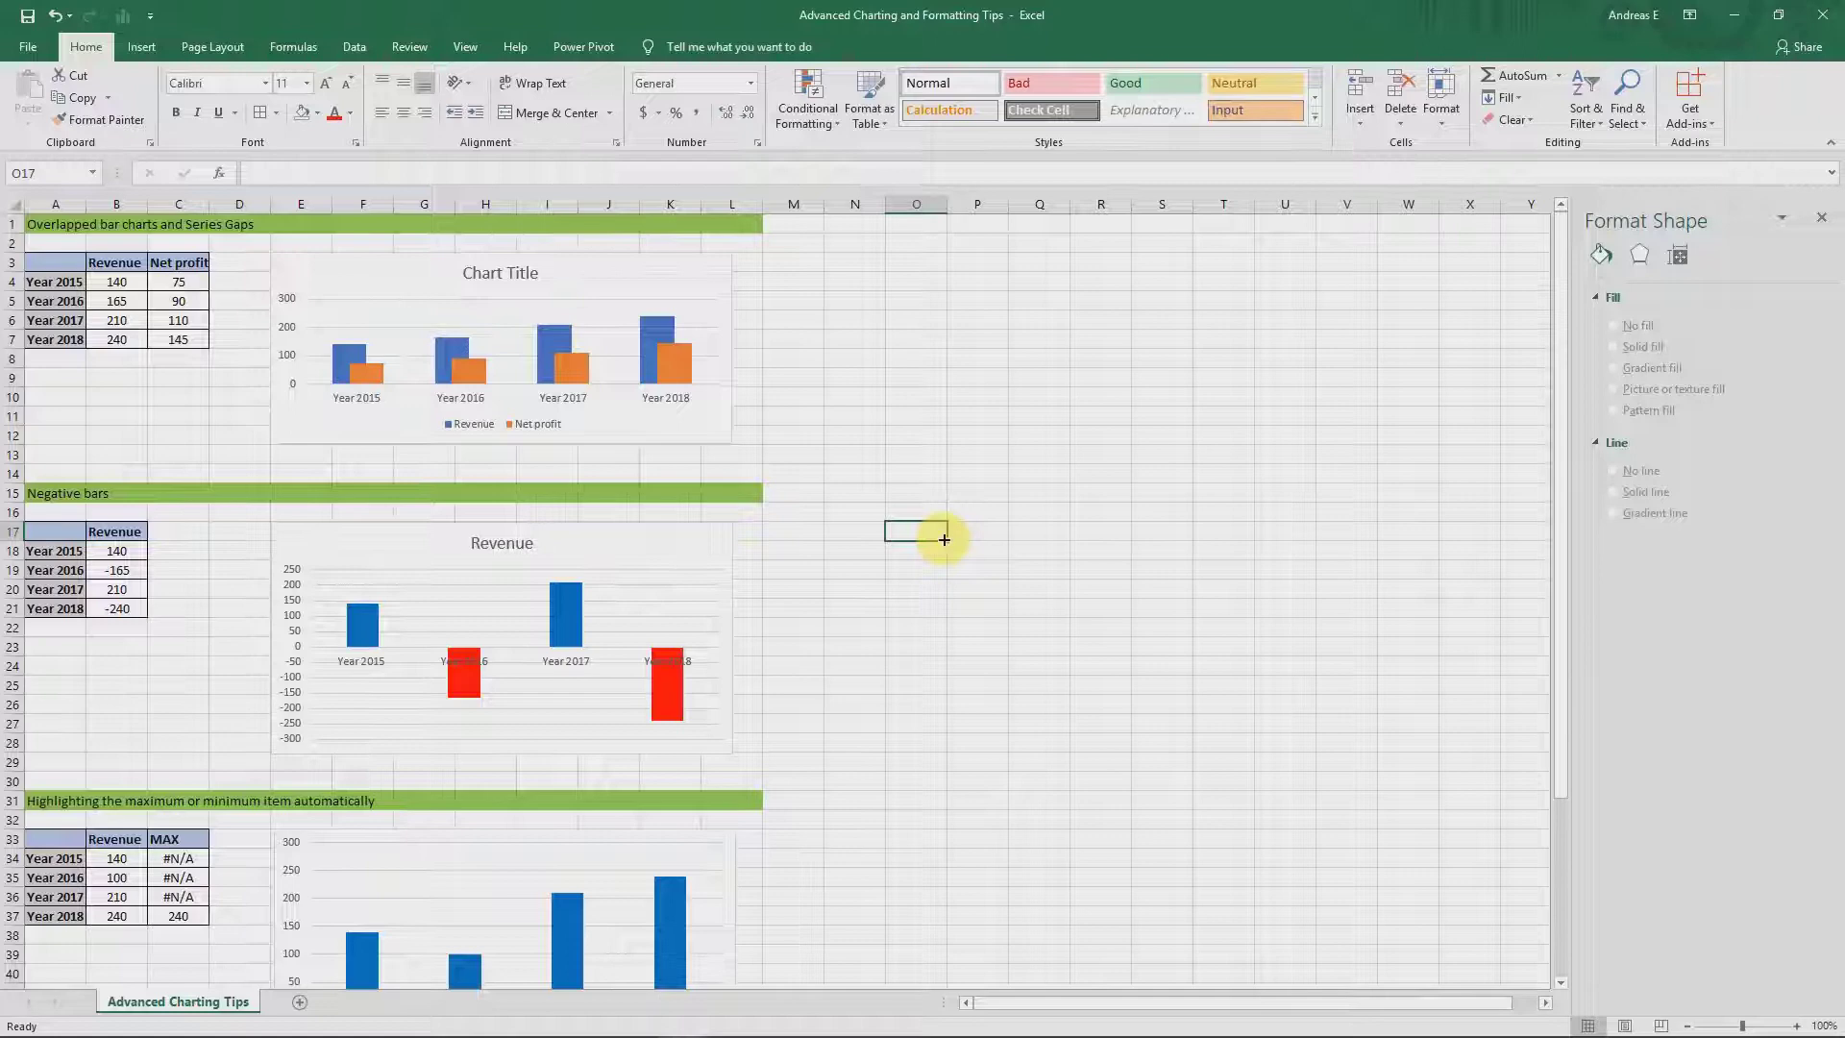
pyautogui.click(69, 821)
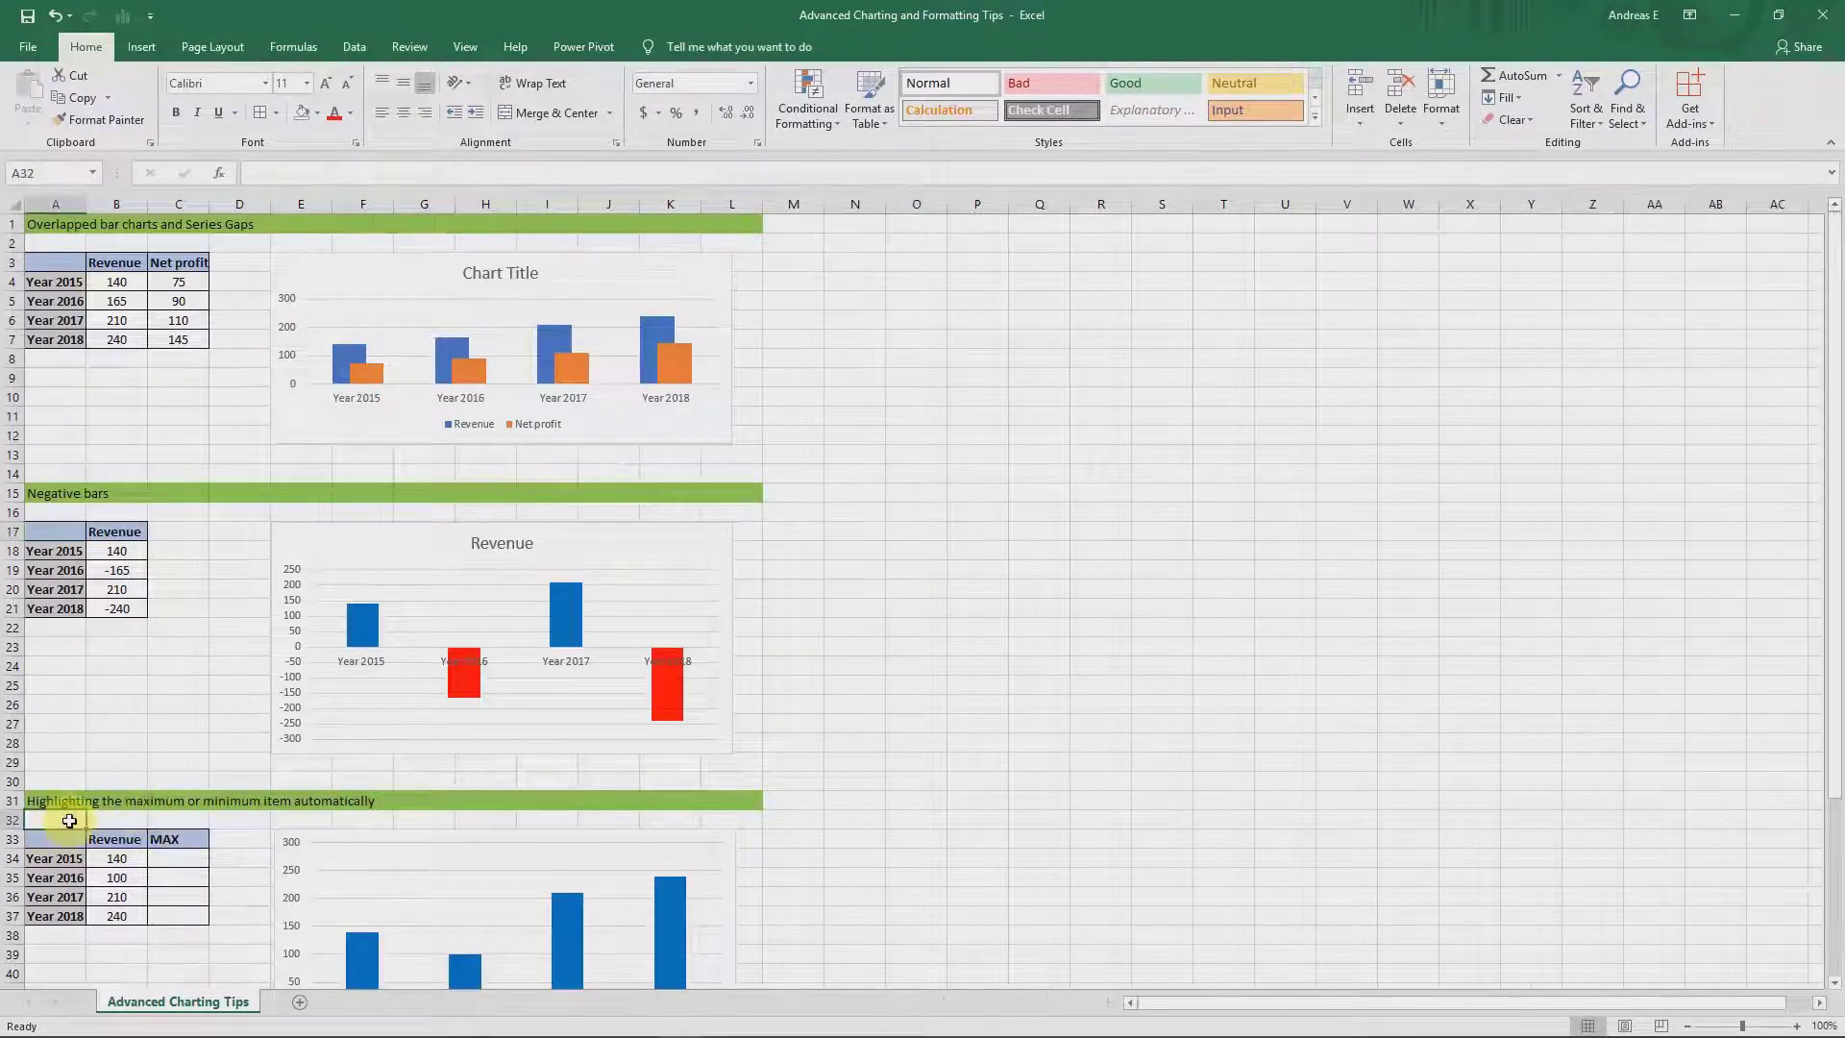
# Scroll down to the maximum-highlighting Revenue table with its empty MAX column and chart.
pyautogui.scroll(-10, 69, 821)
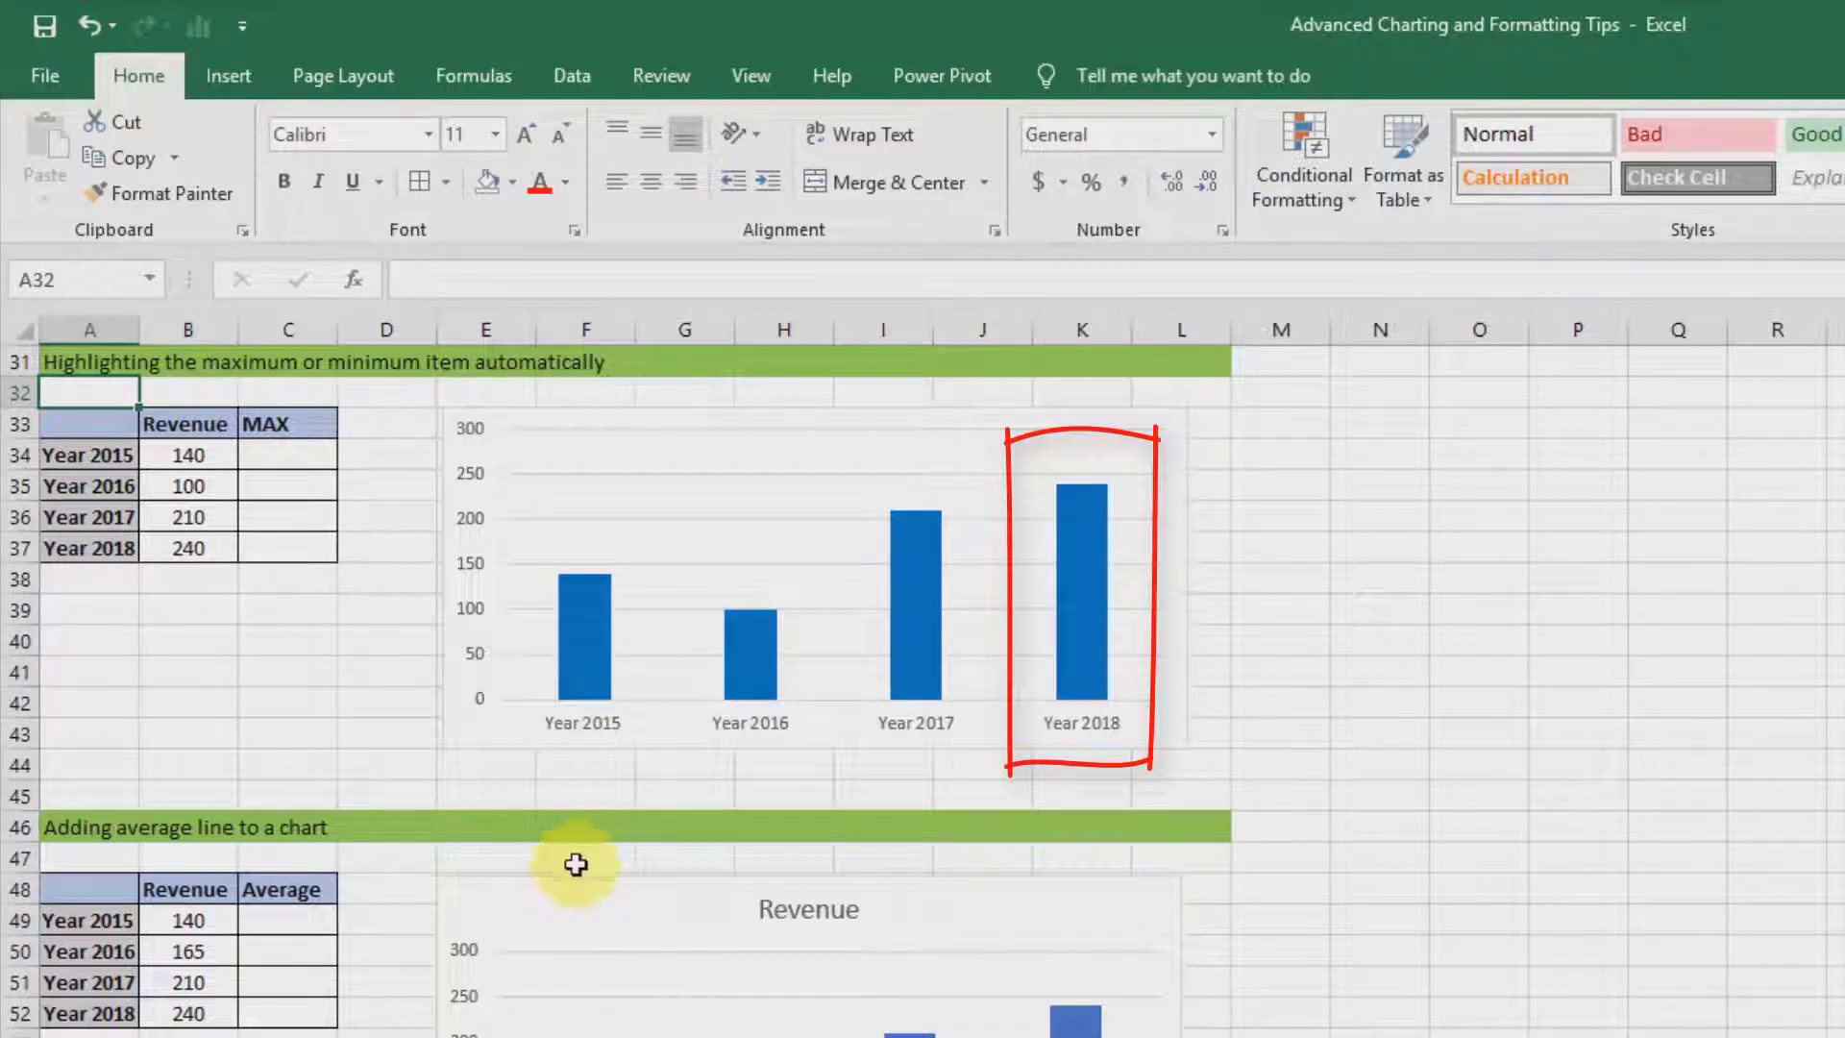
# Enter =IF(B34=MAX($B$34:$B$37),B34,NA()) in cell C34.
pyautogui.click(288, 460)
pyautogui.write('=if(')
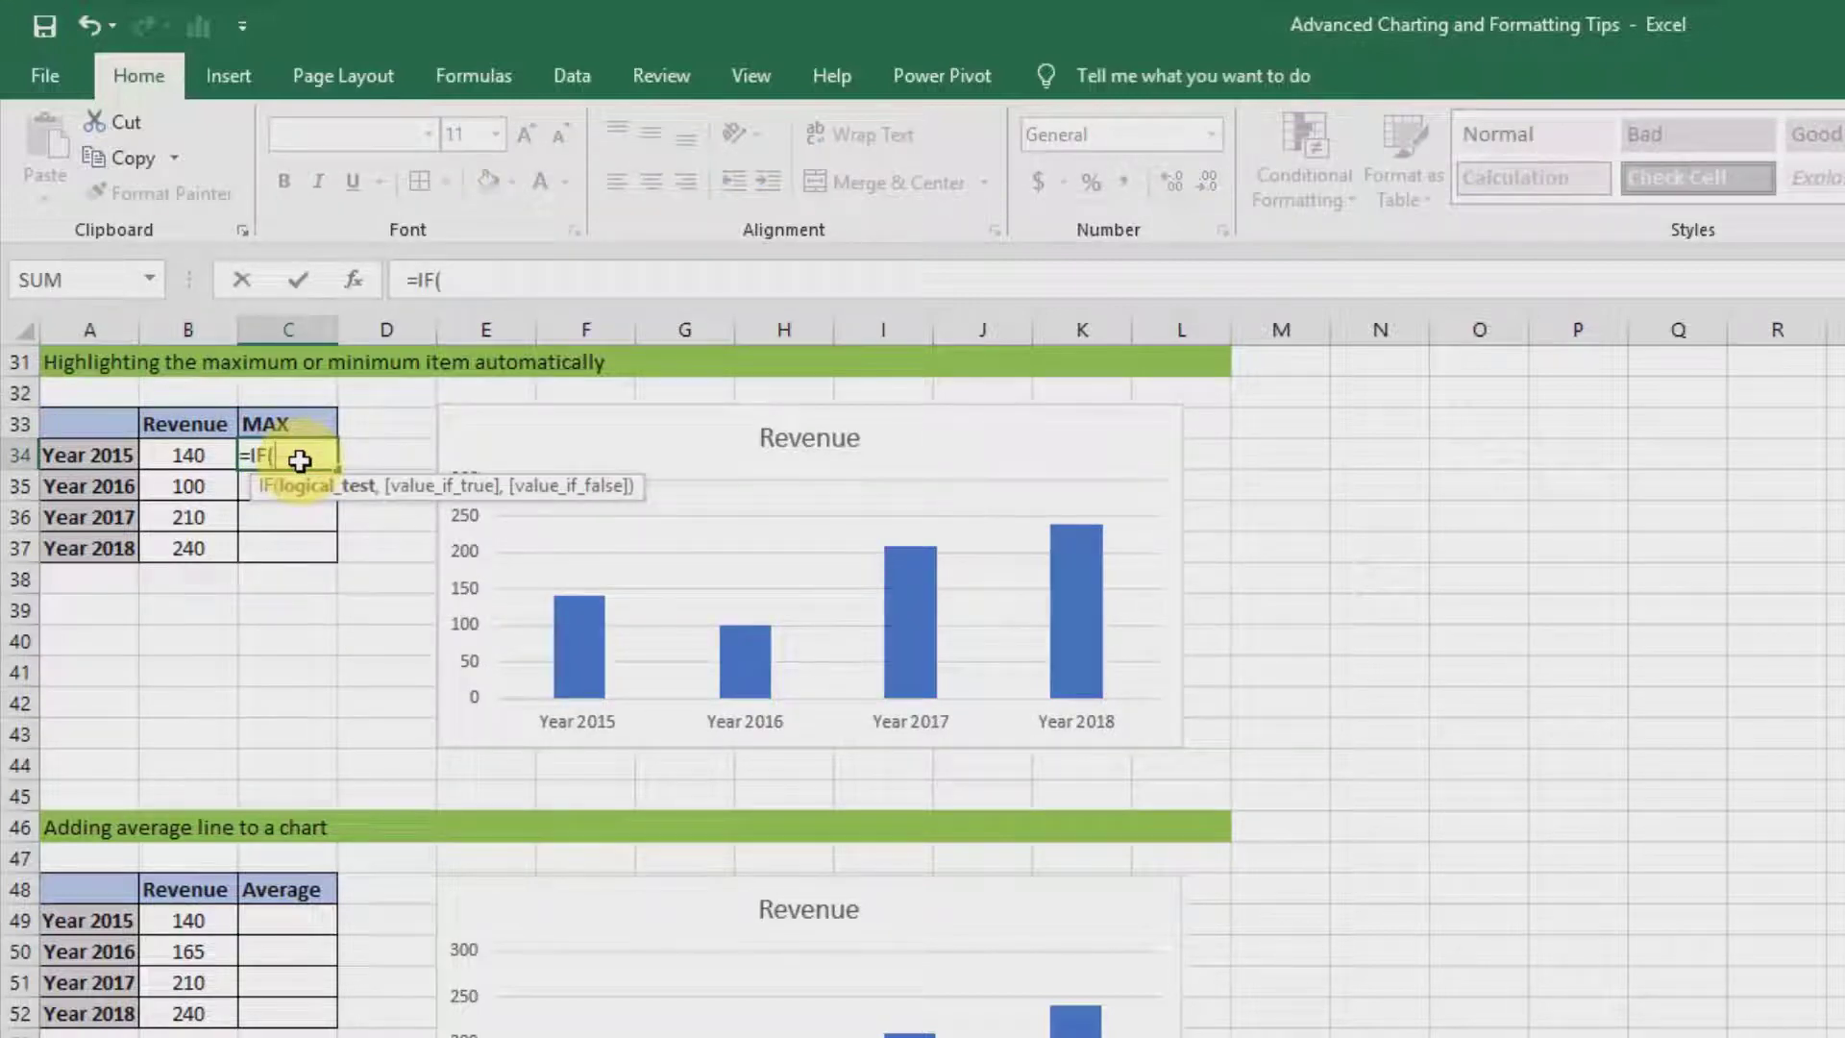
pyautogui.write('b34')
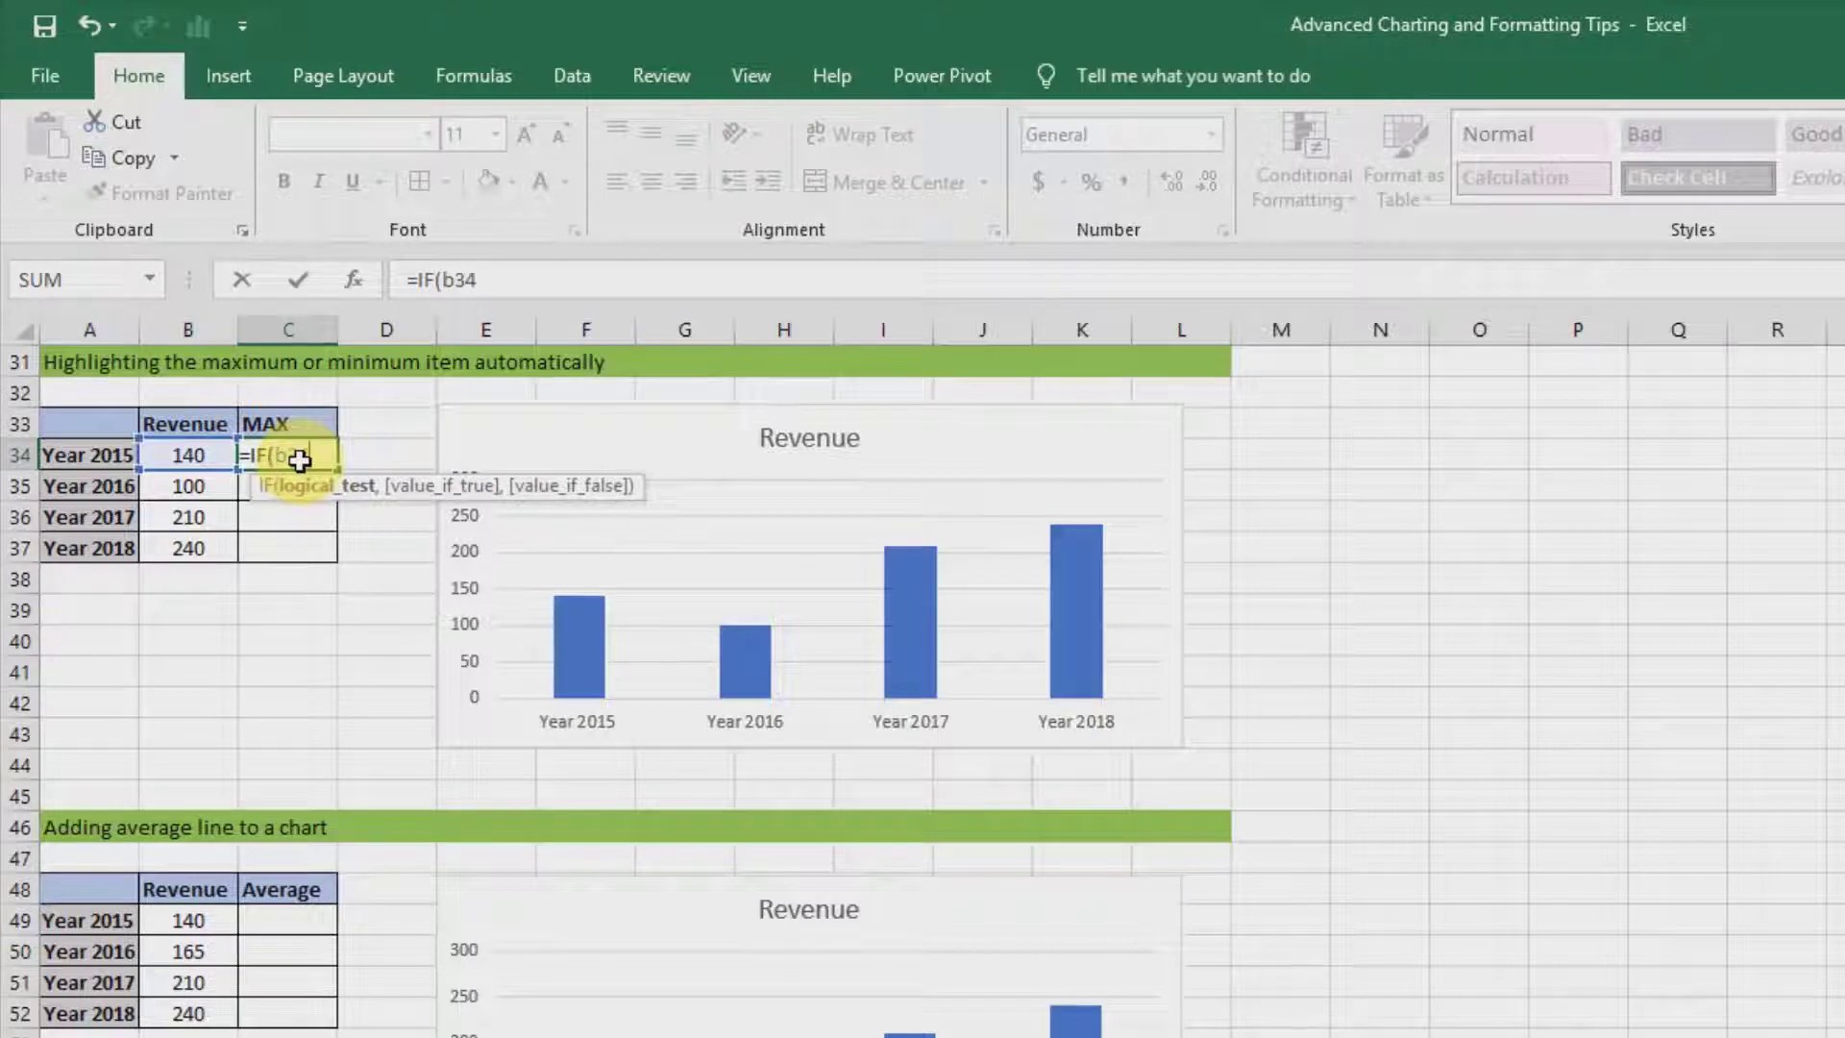
pyautogui.write('=max(')
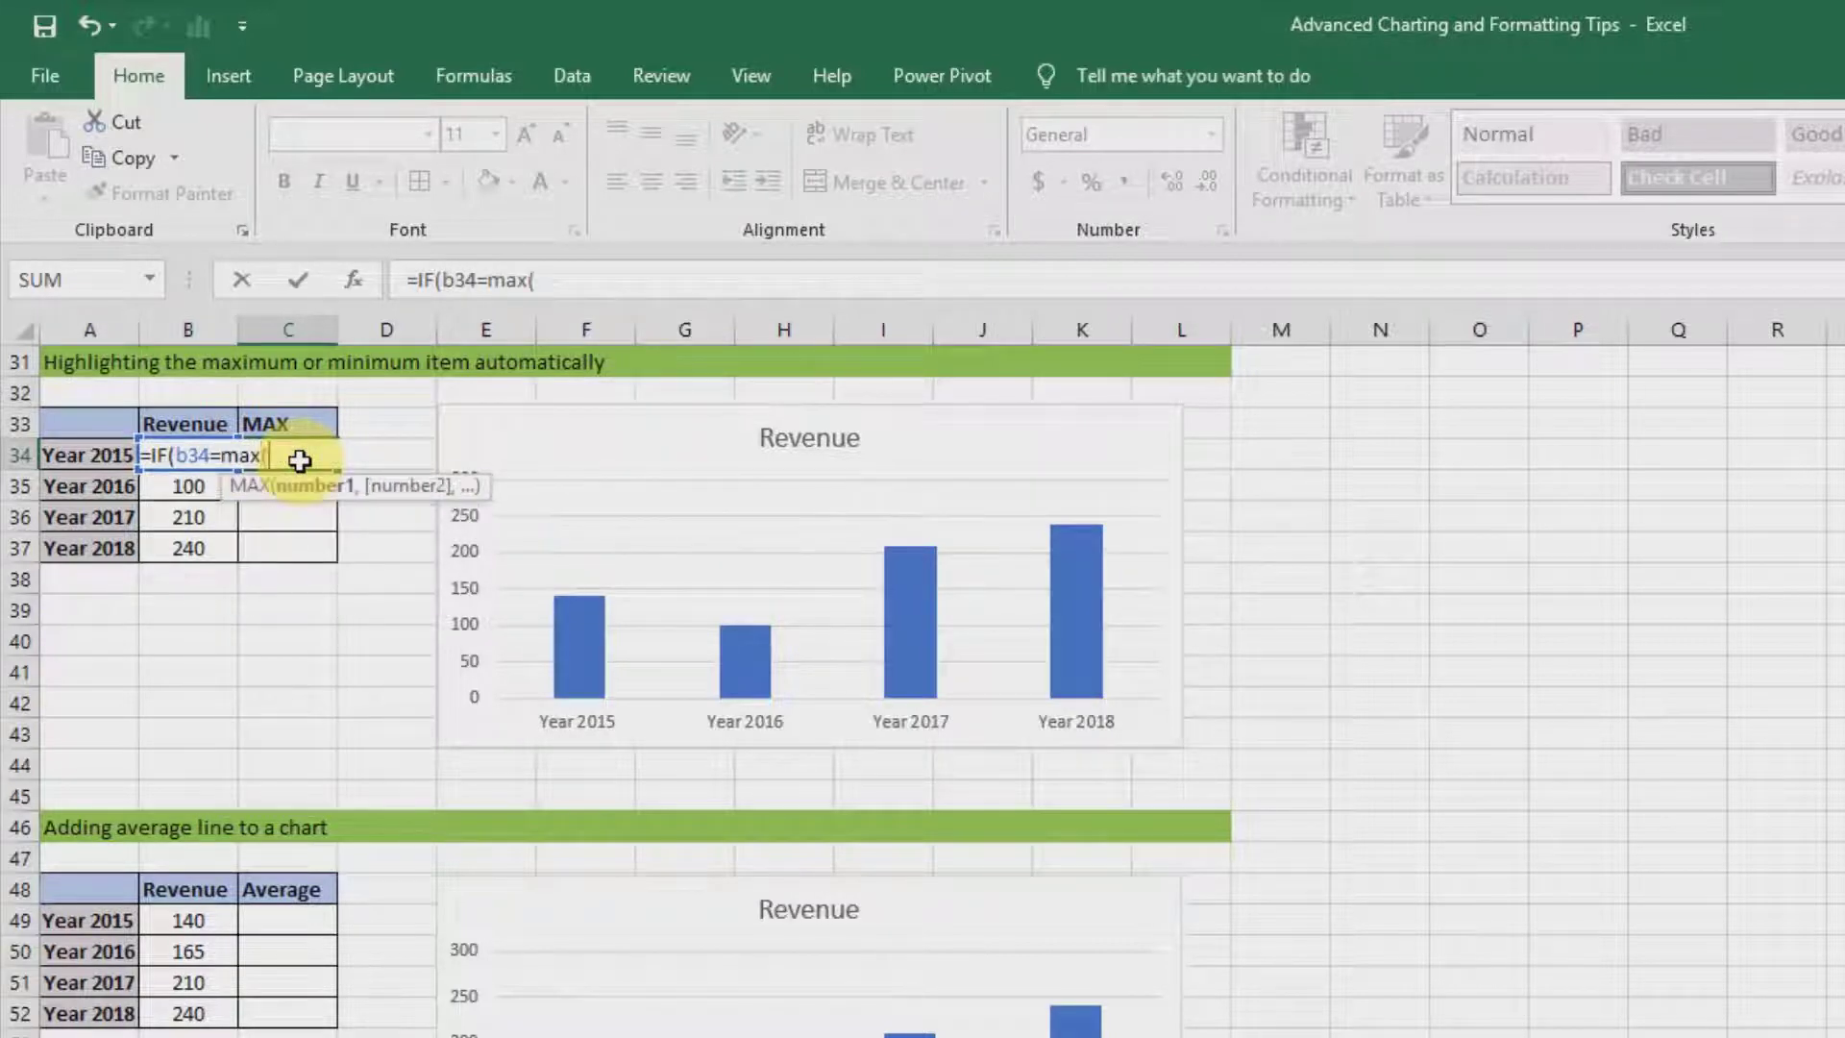
pyautogui.moveTo(173, 546); pyautogui.dragTo(167, 461)
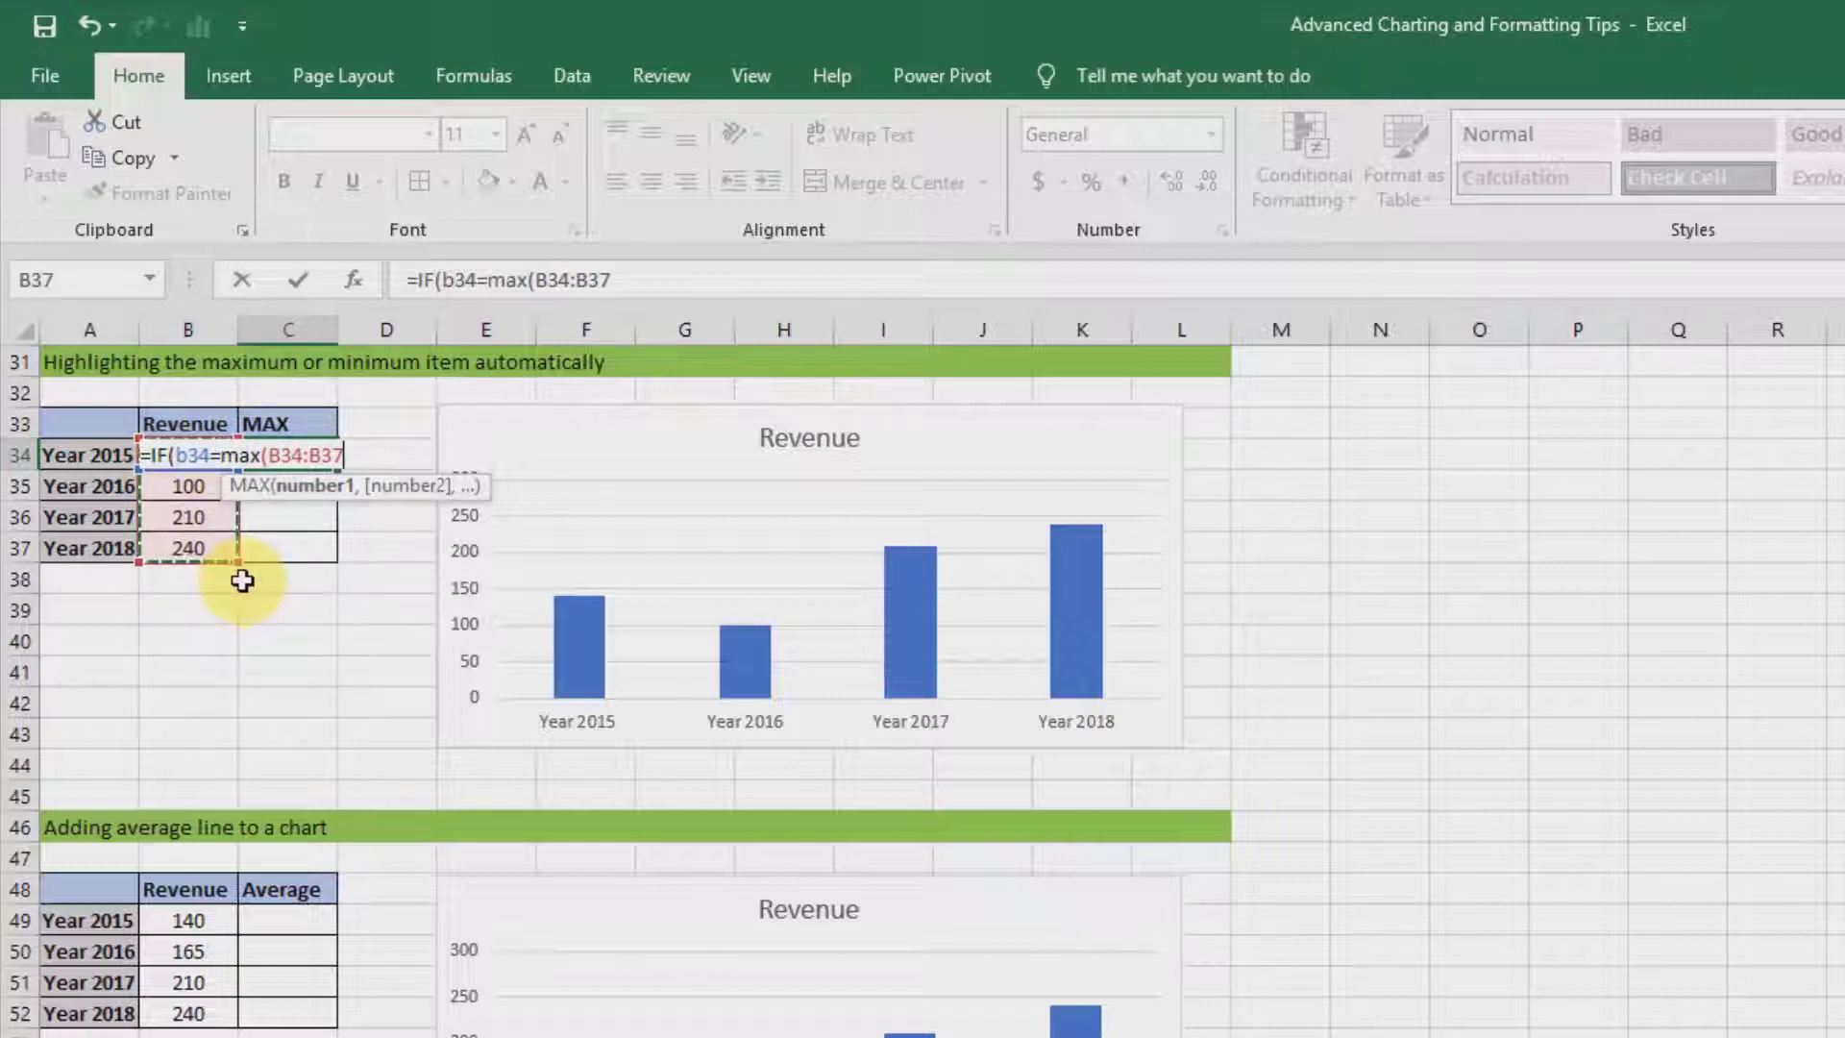
pyautogui.press('F4')
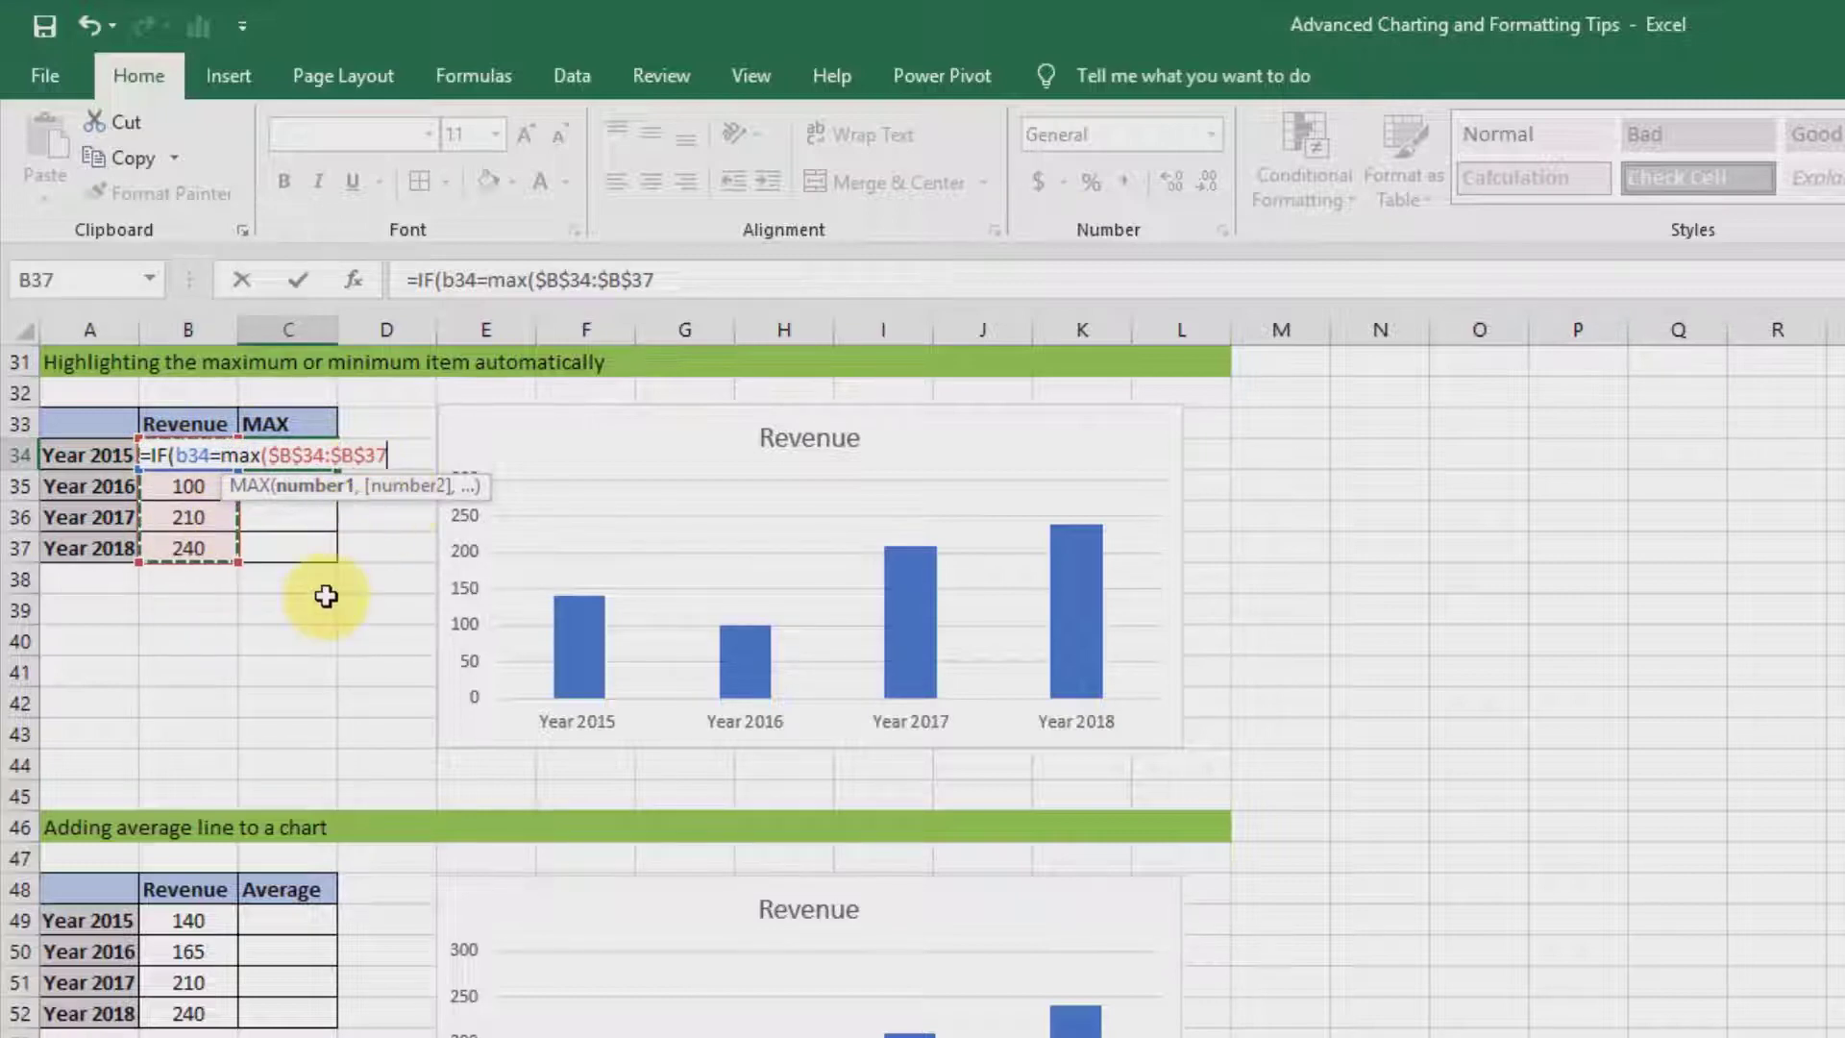
pyautogui.write('),')
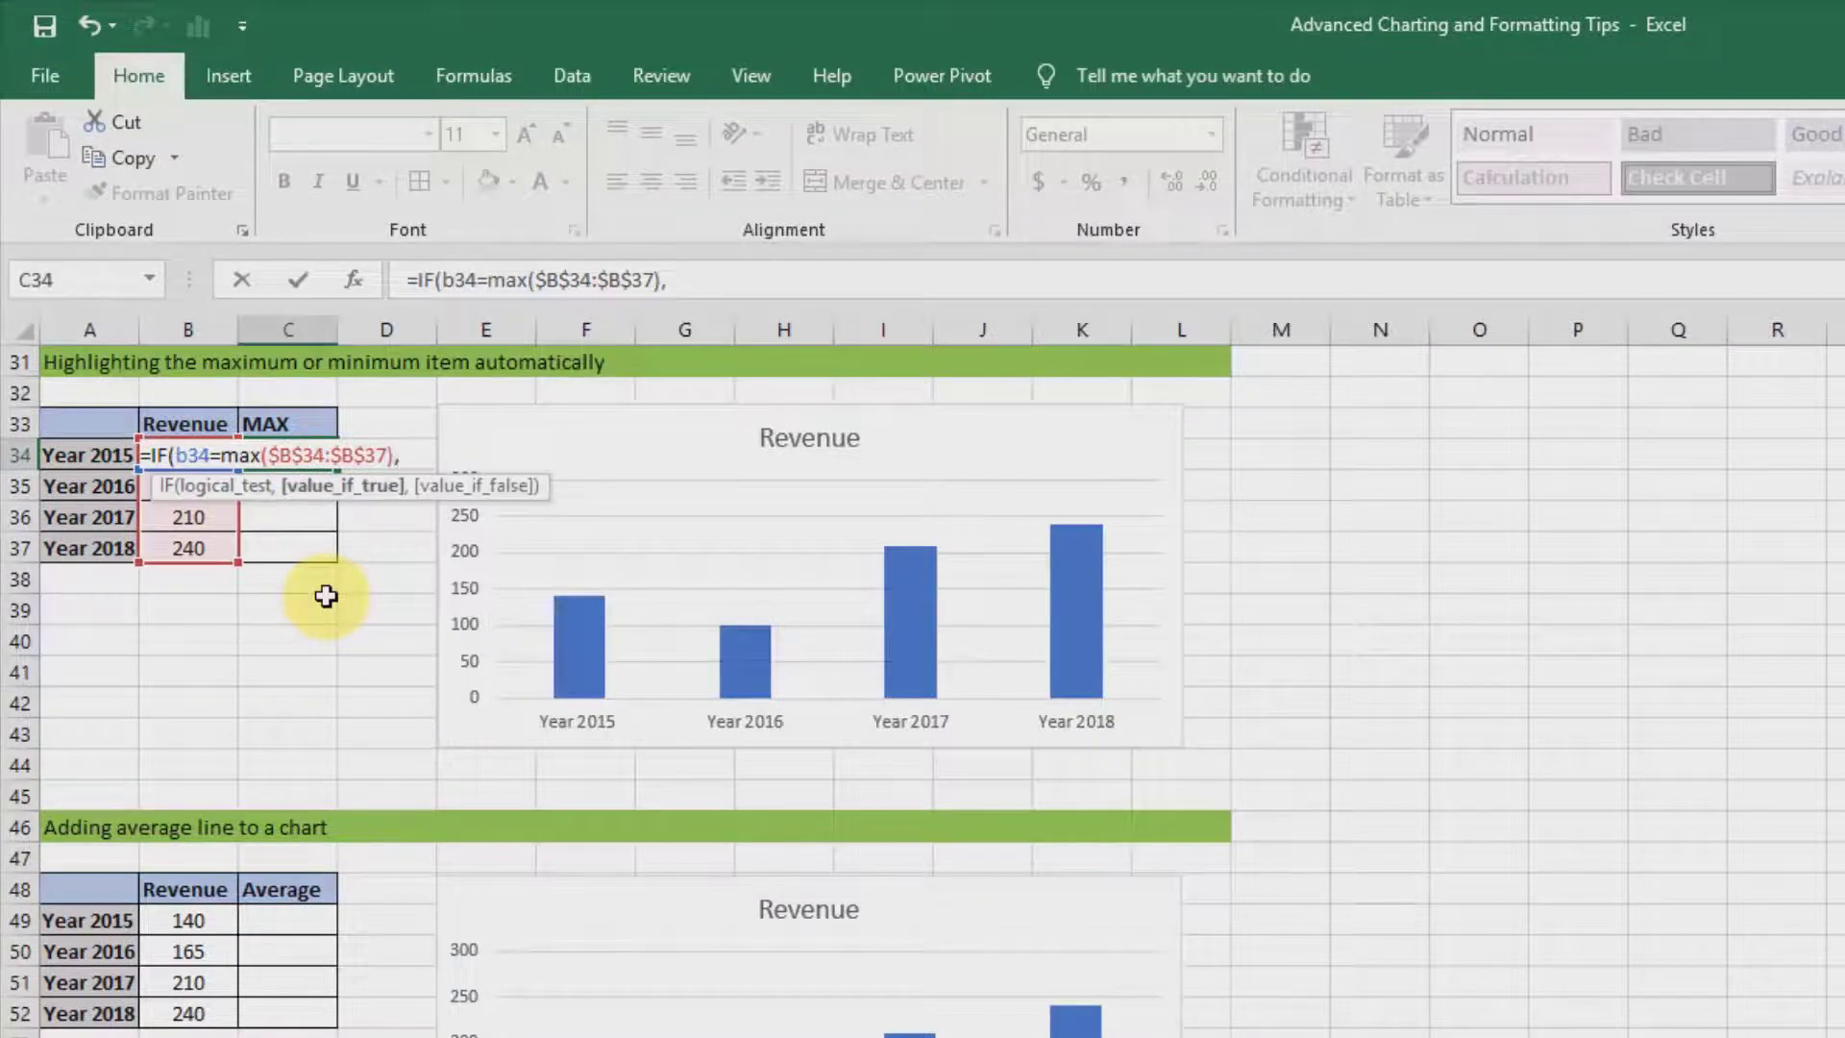
pyautogui.write('b34,')
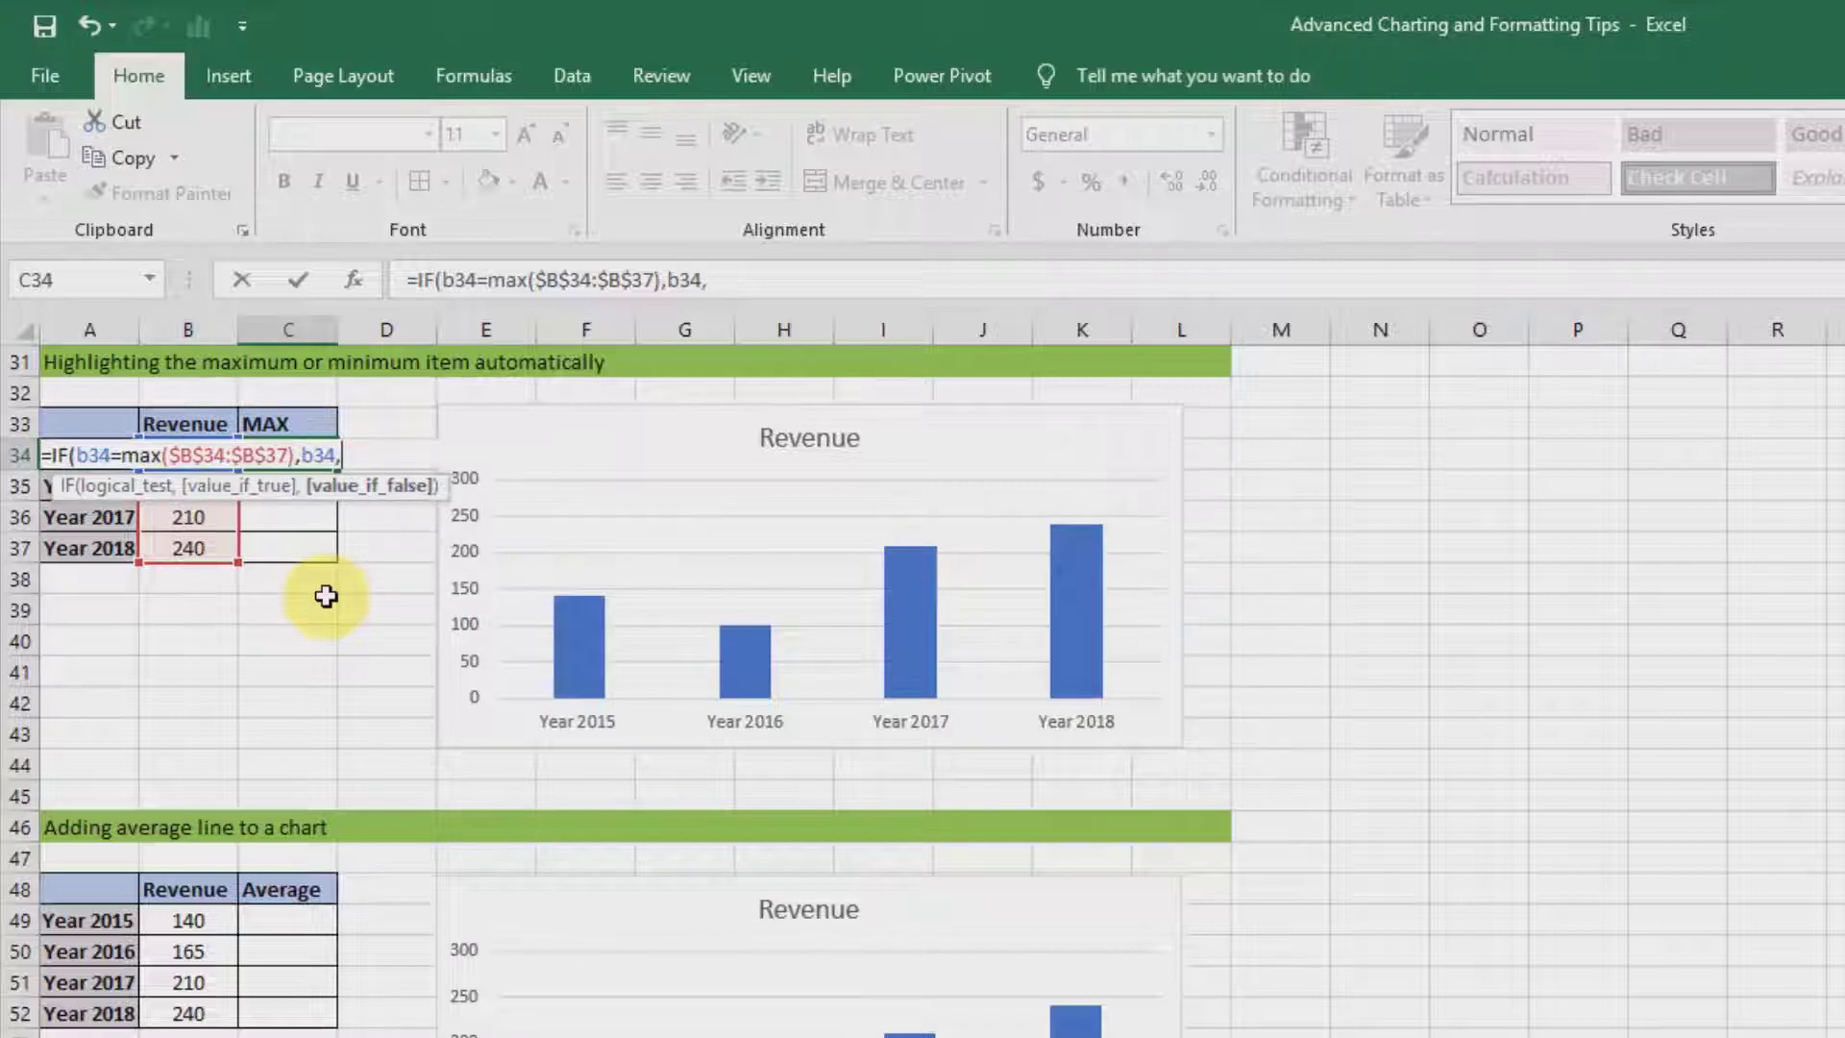
pyautogui.write('NA())')
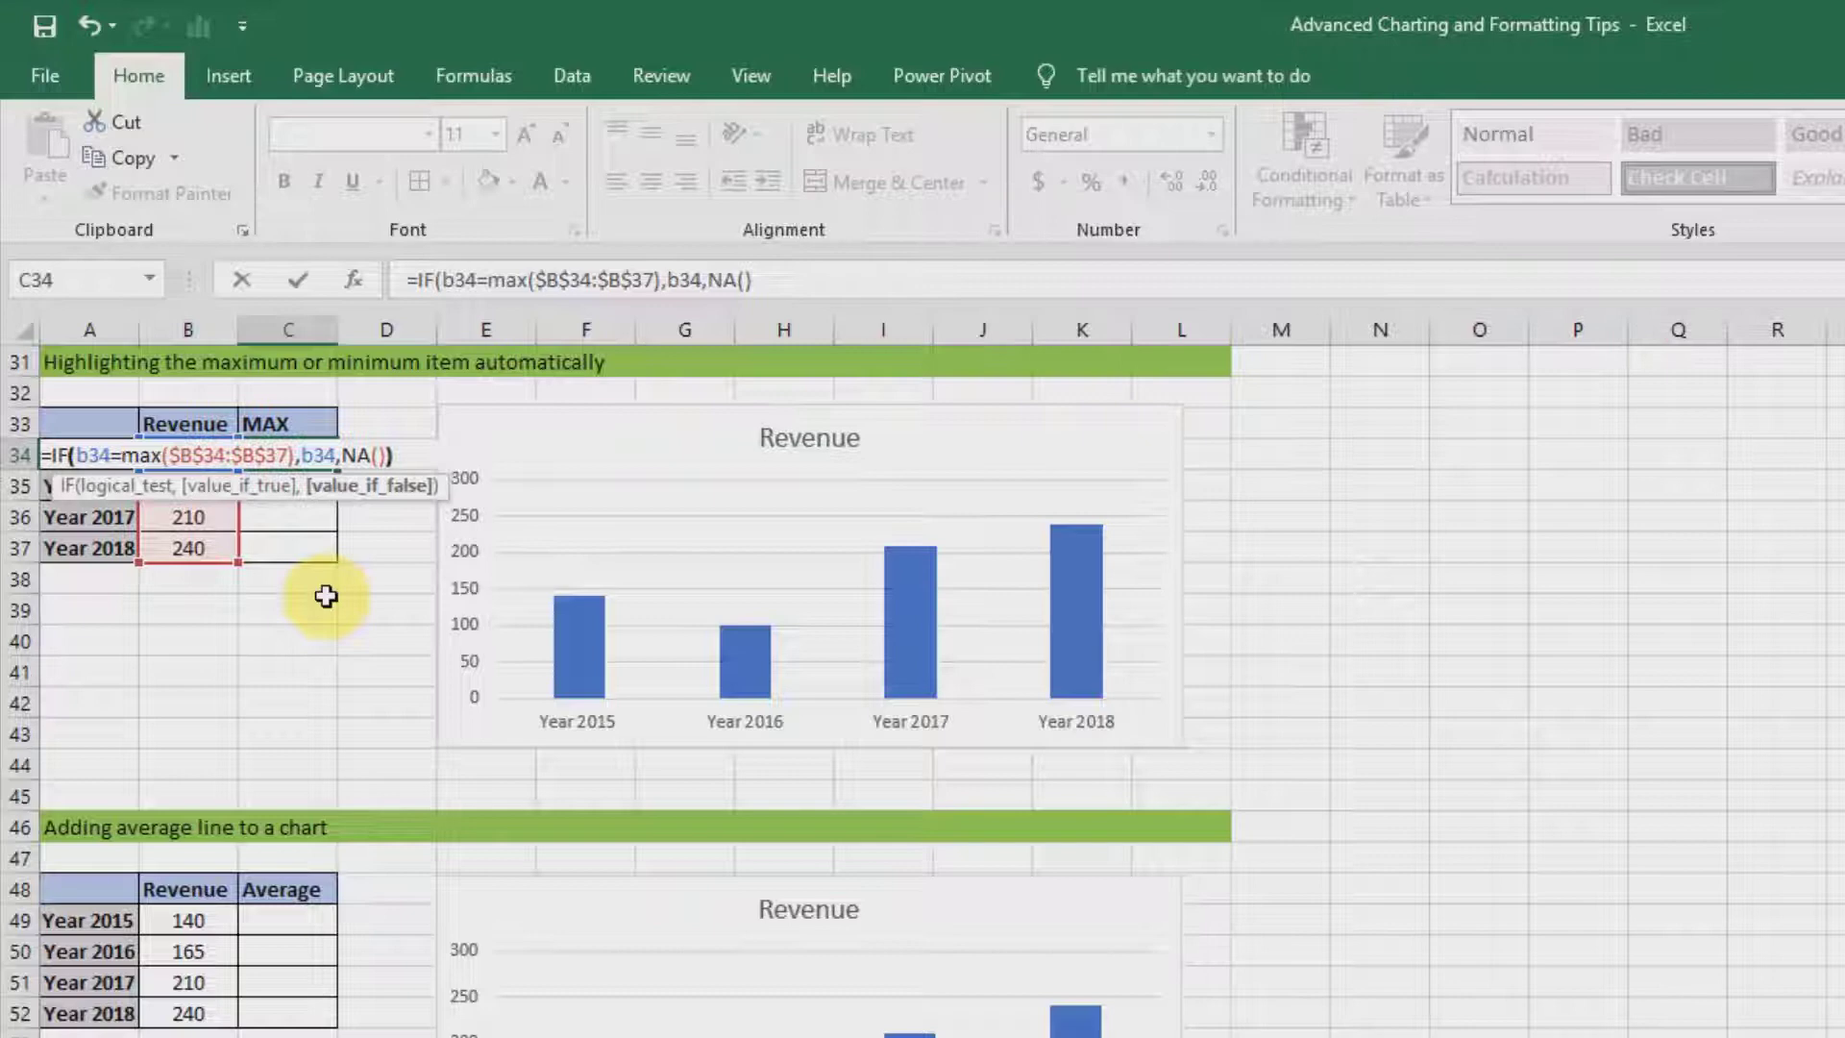
pyautogui.press('Return')
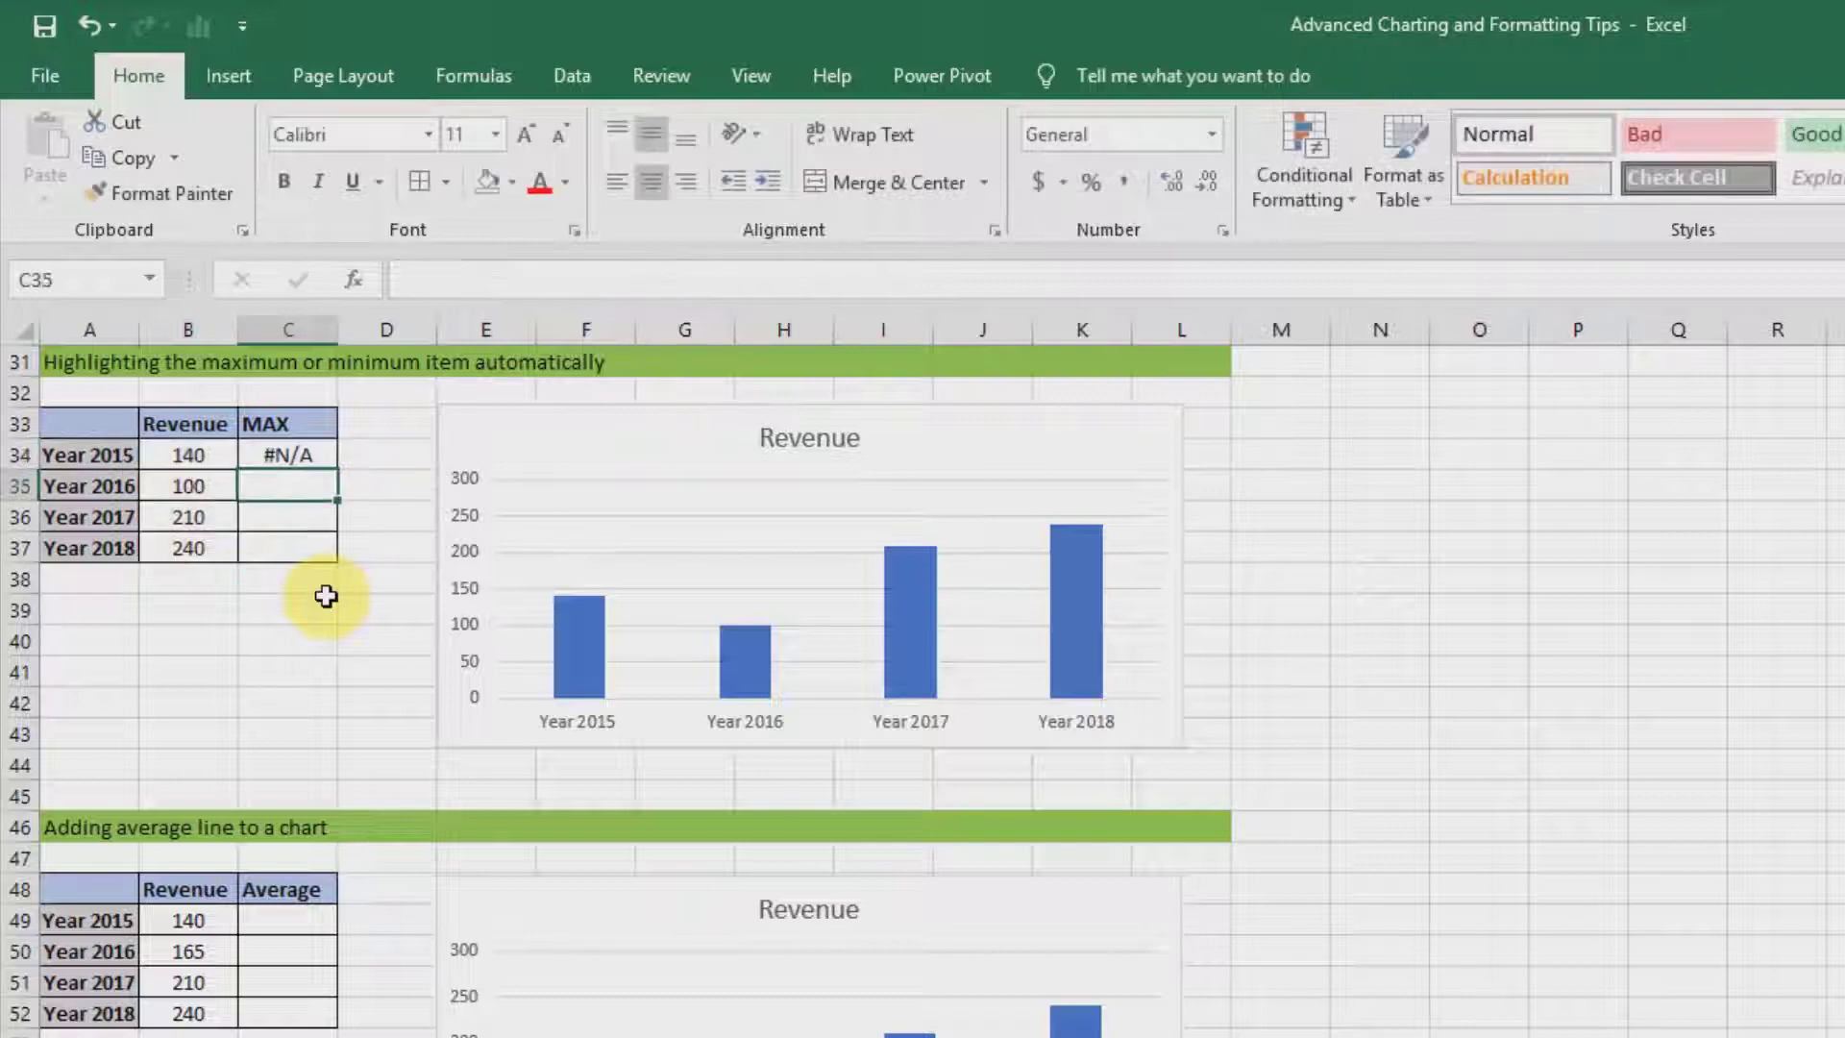
# Copy the C34 formula down to C37, showing #N/A except 240 for 2018.
pyautogui.click(313, 458)
pyautogui.moveTo(341, 469); pyautogui.dragTo(344, 556)
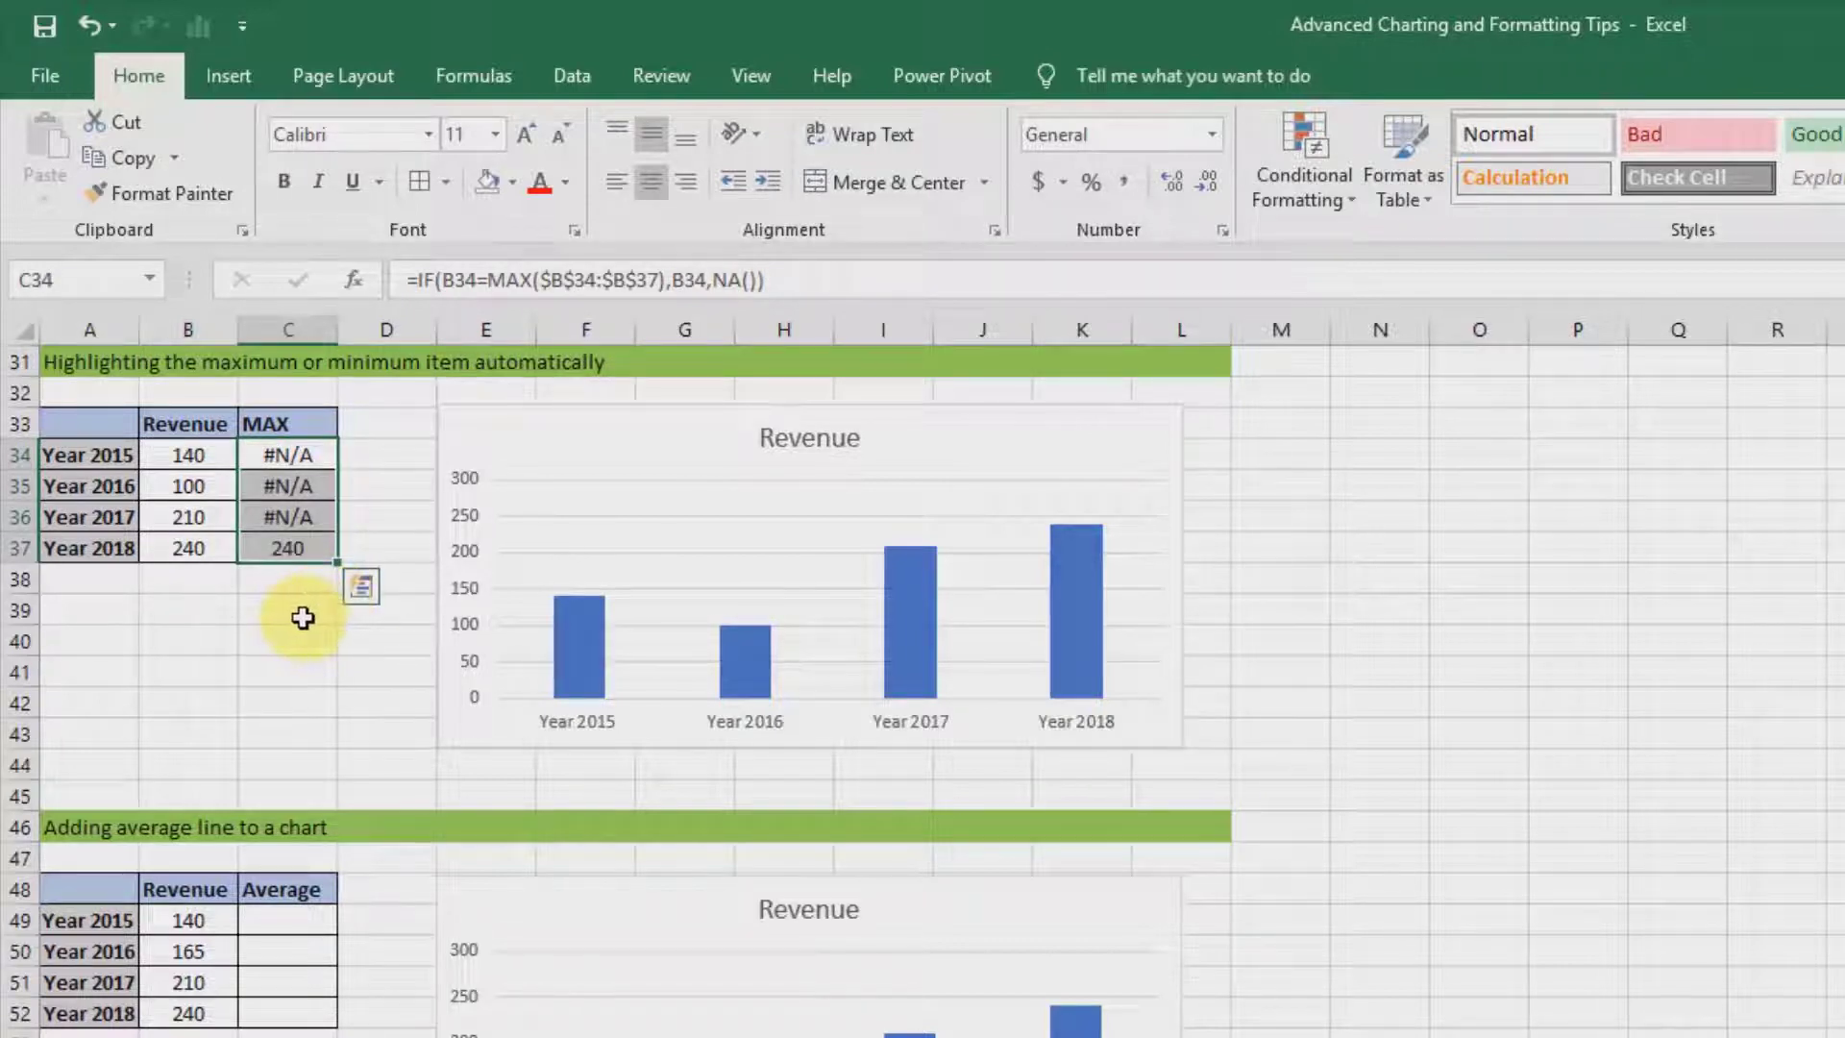
pyautogui.click(303, 618)
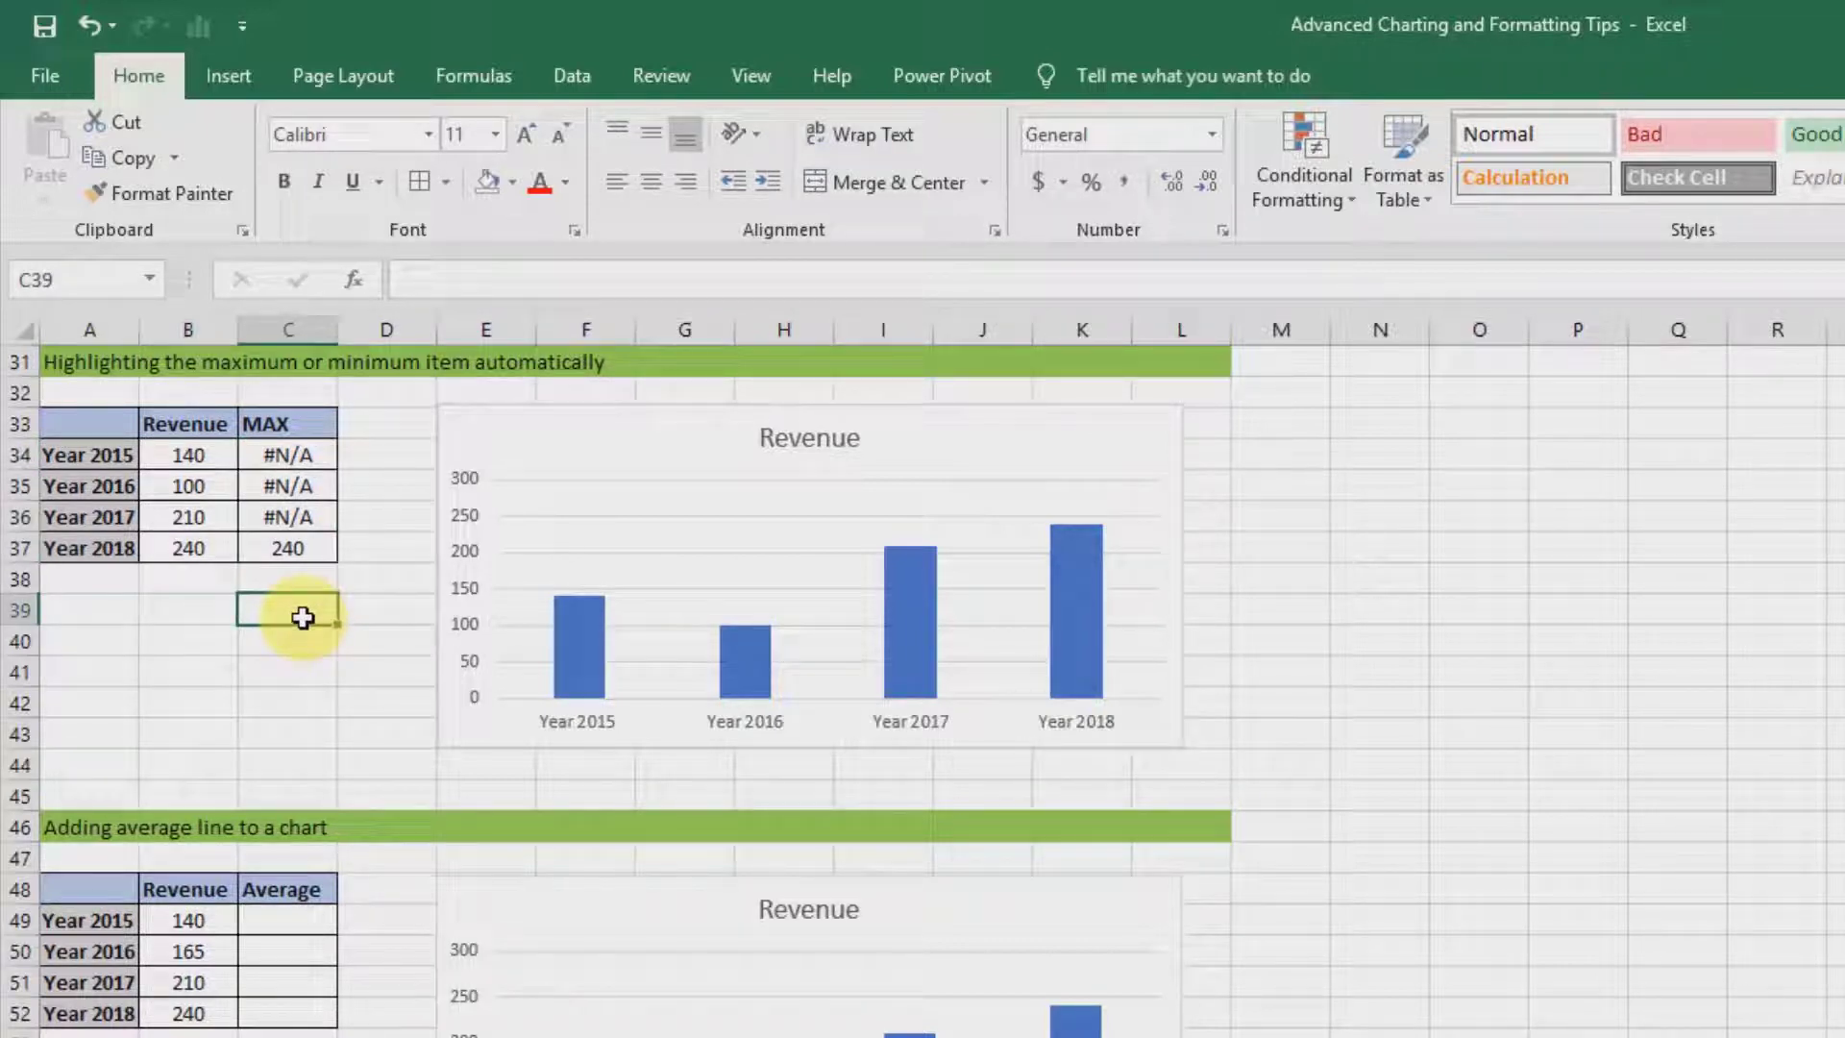
# Add a series named from C33 with values C34:C37 to the top revenue chart.
pyautogui.rightClick(532, 433)
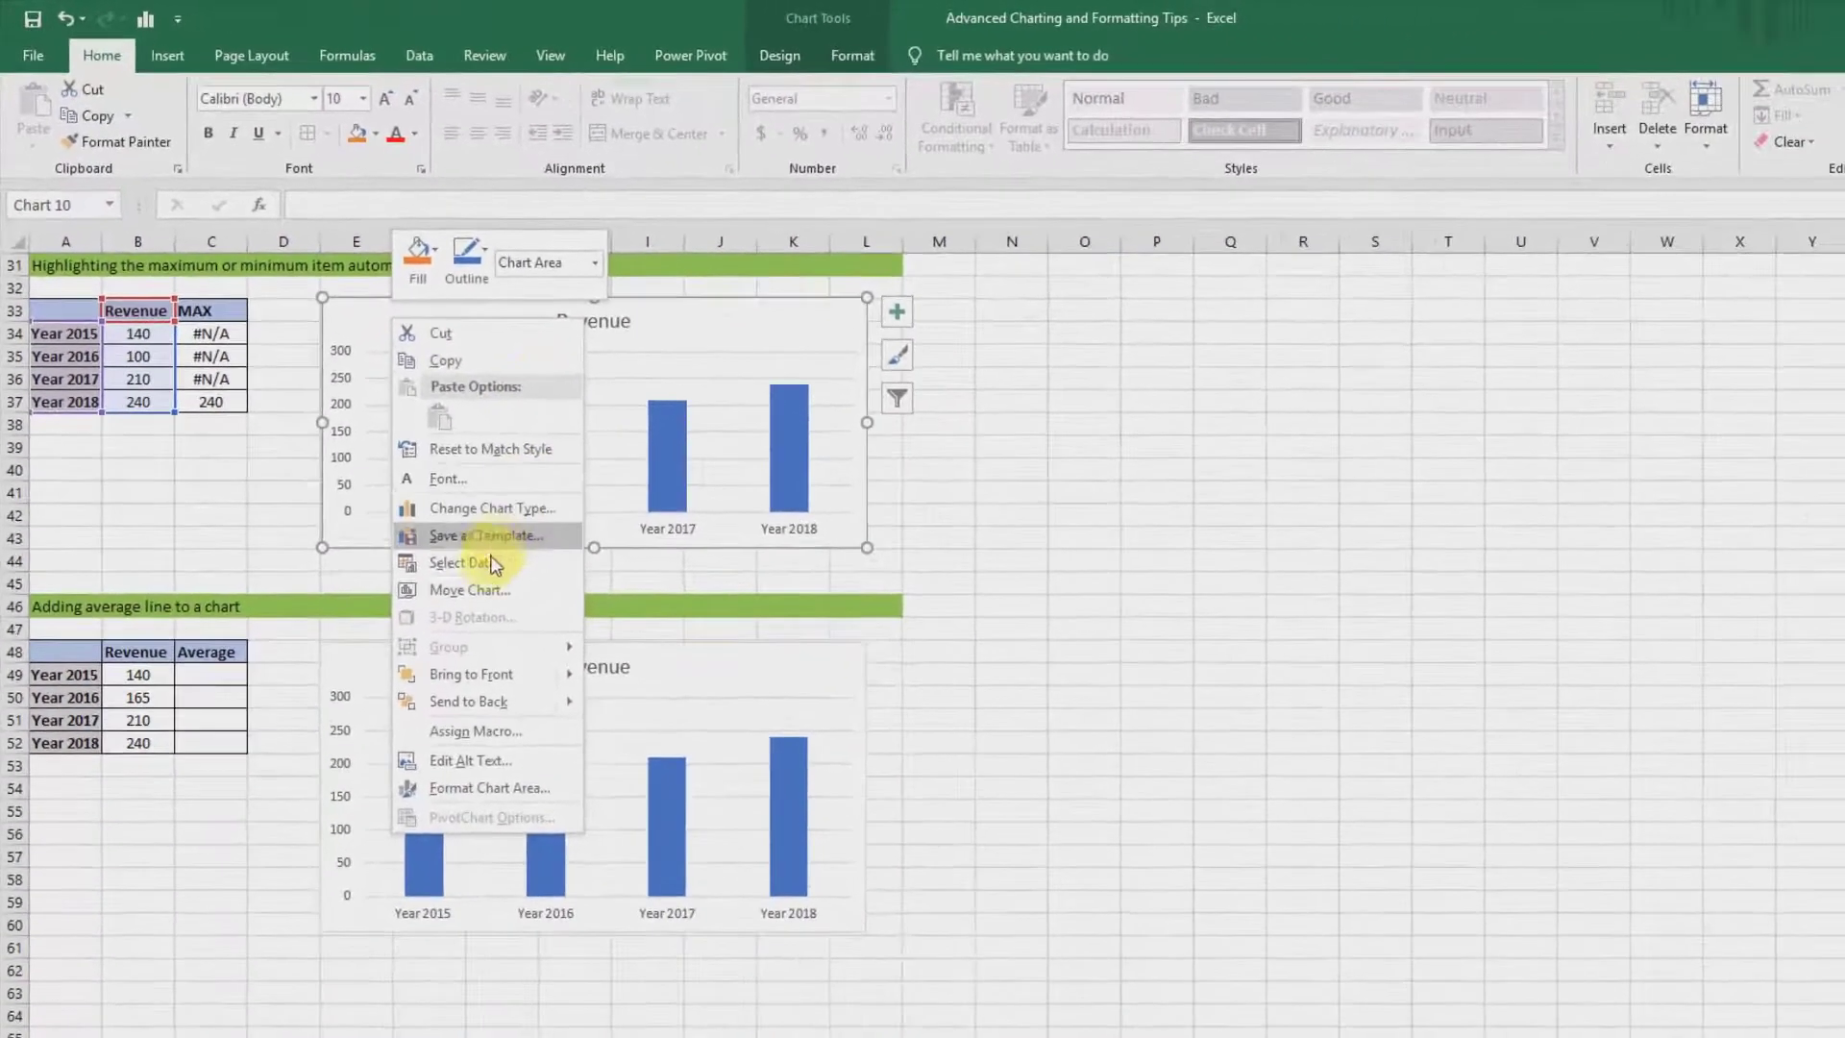
pyautogui.click(653, 767)
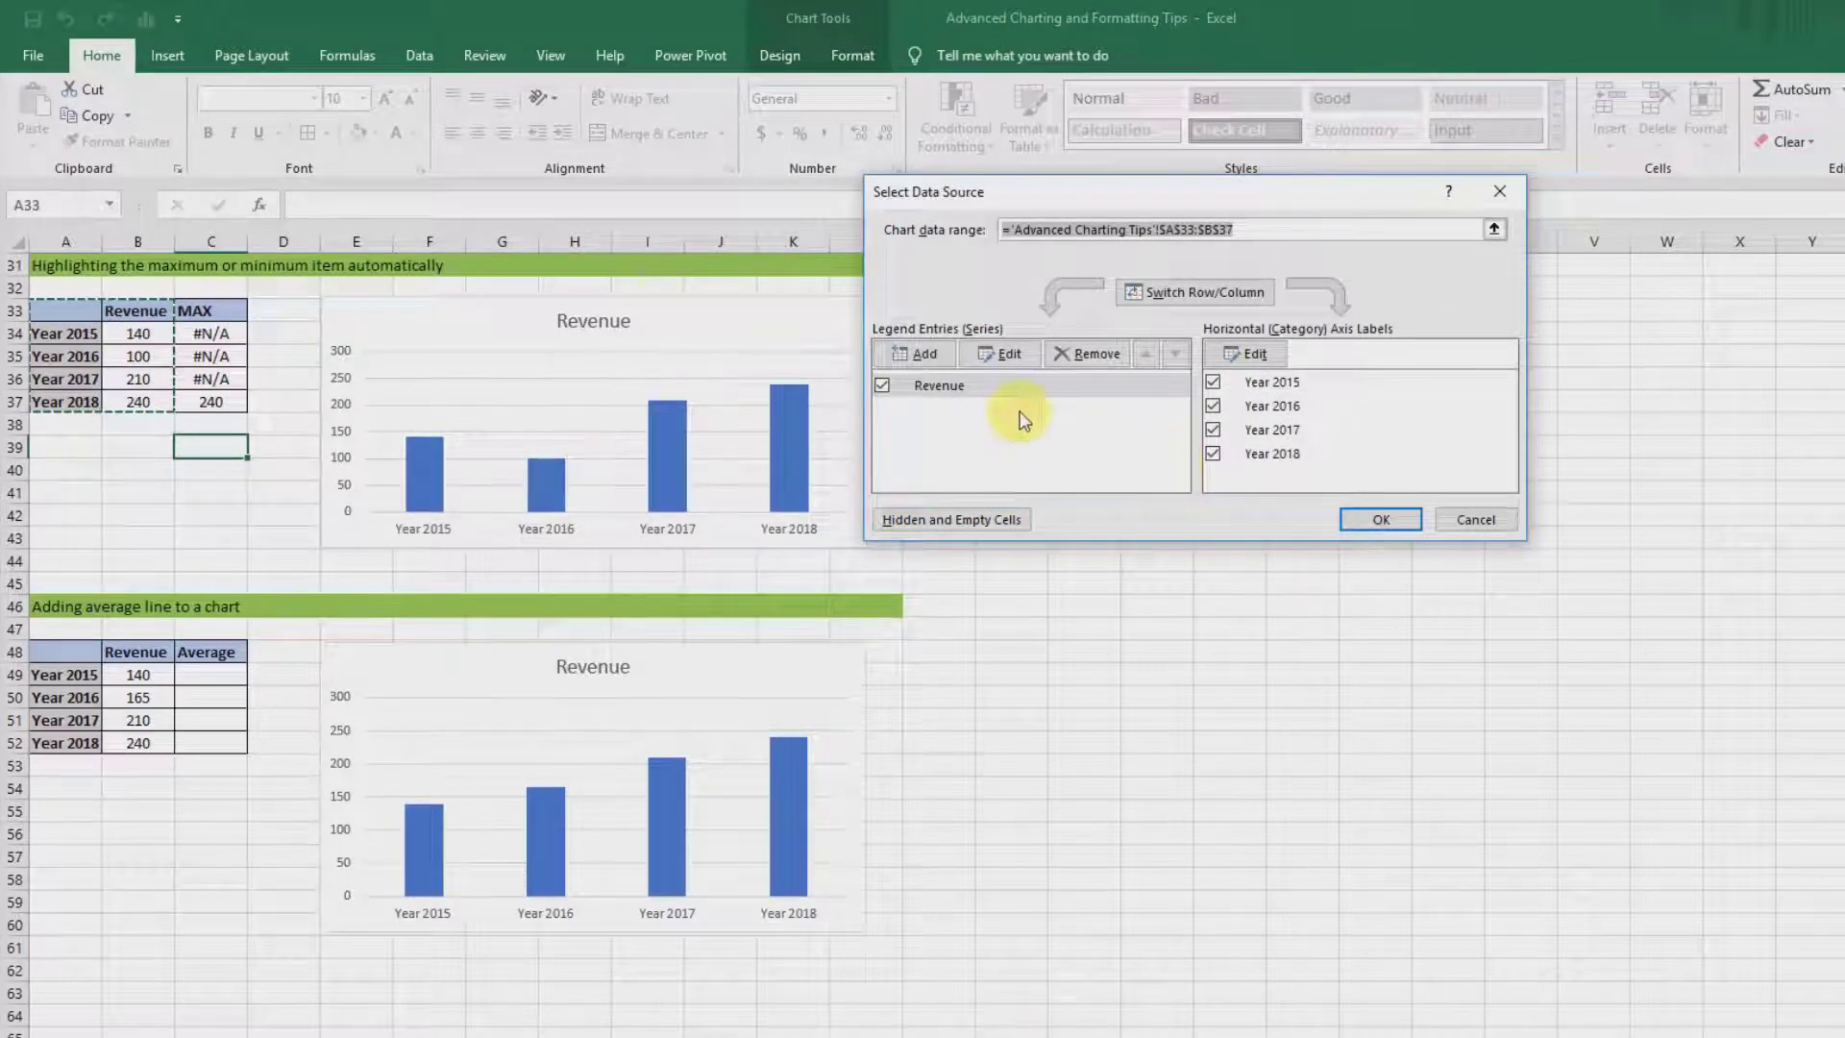
pyautogui.click(915, 354)
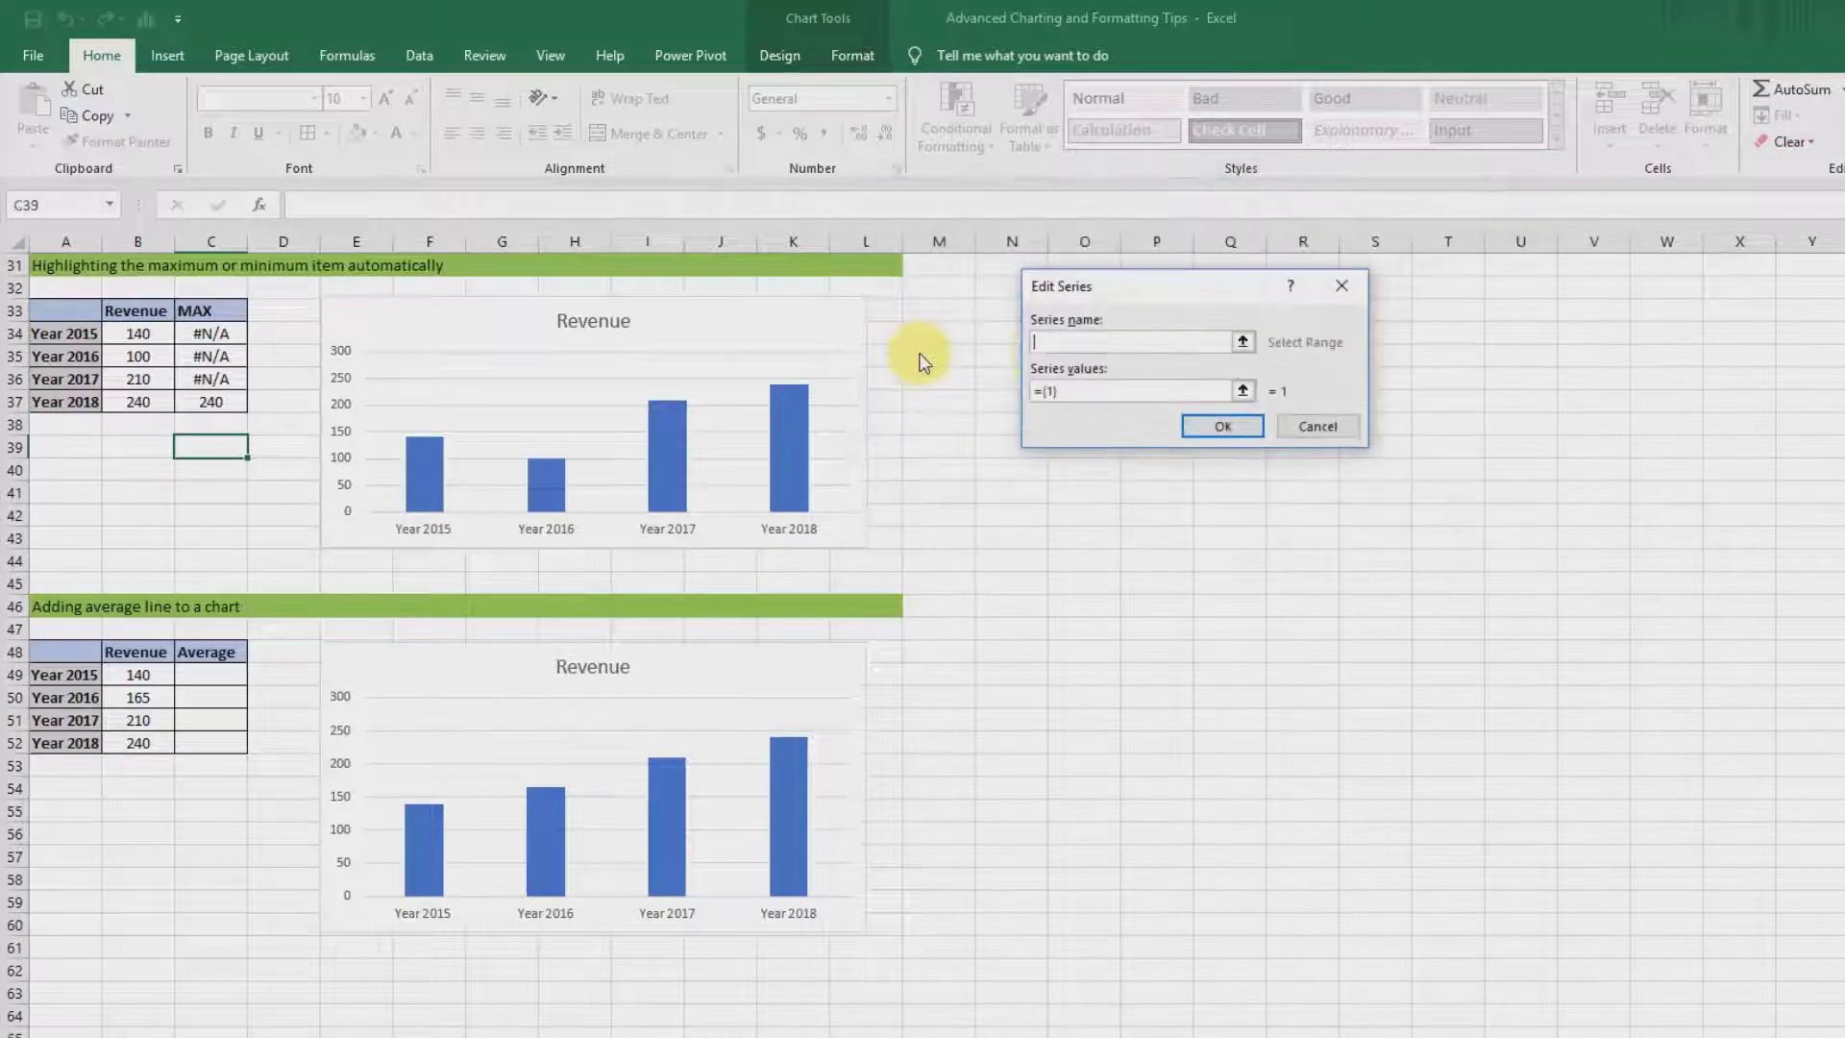
pyautogui.click(1243, 342)
pyautogui.click(215, 310)
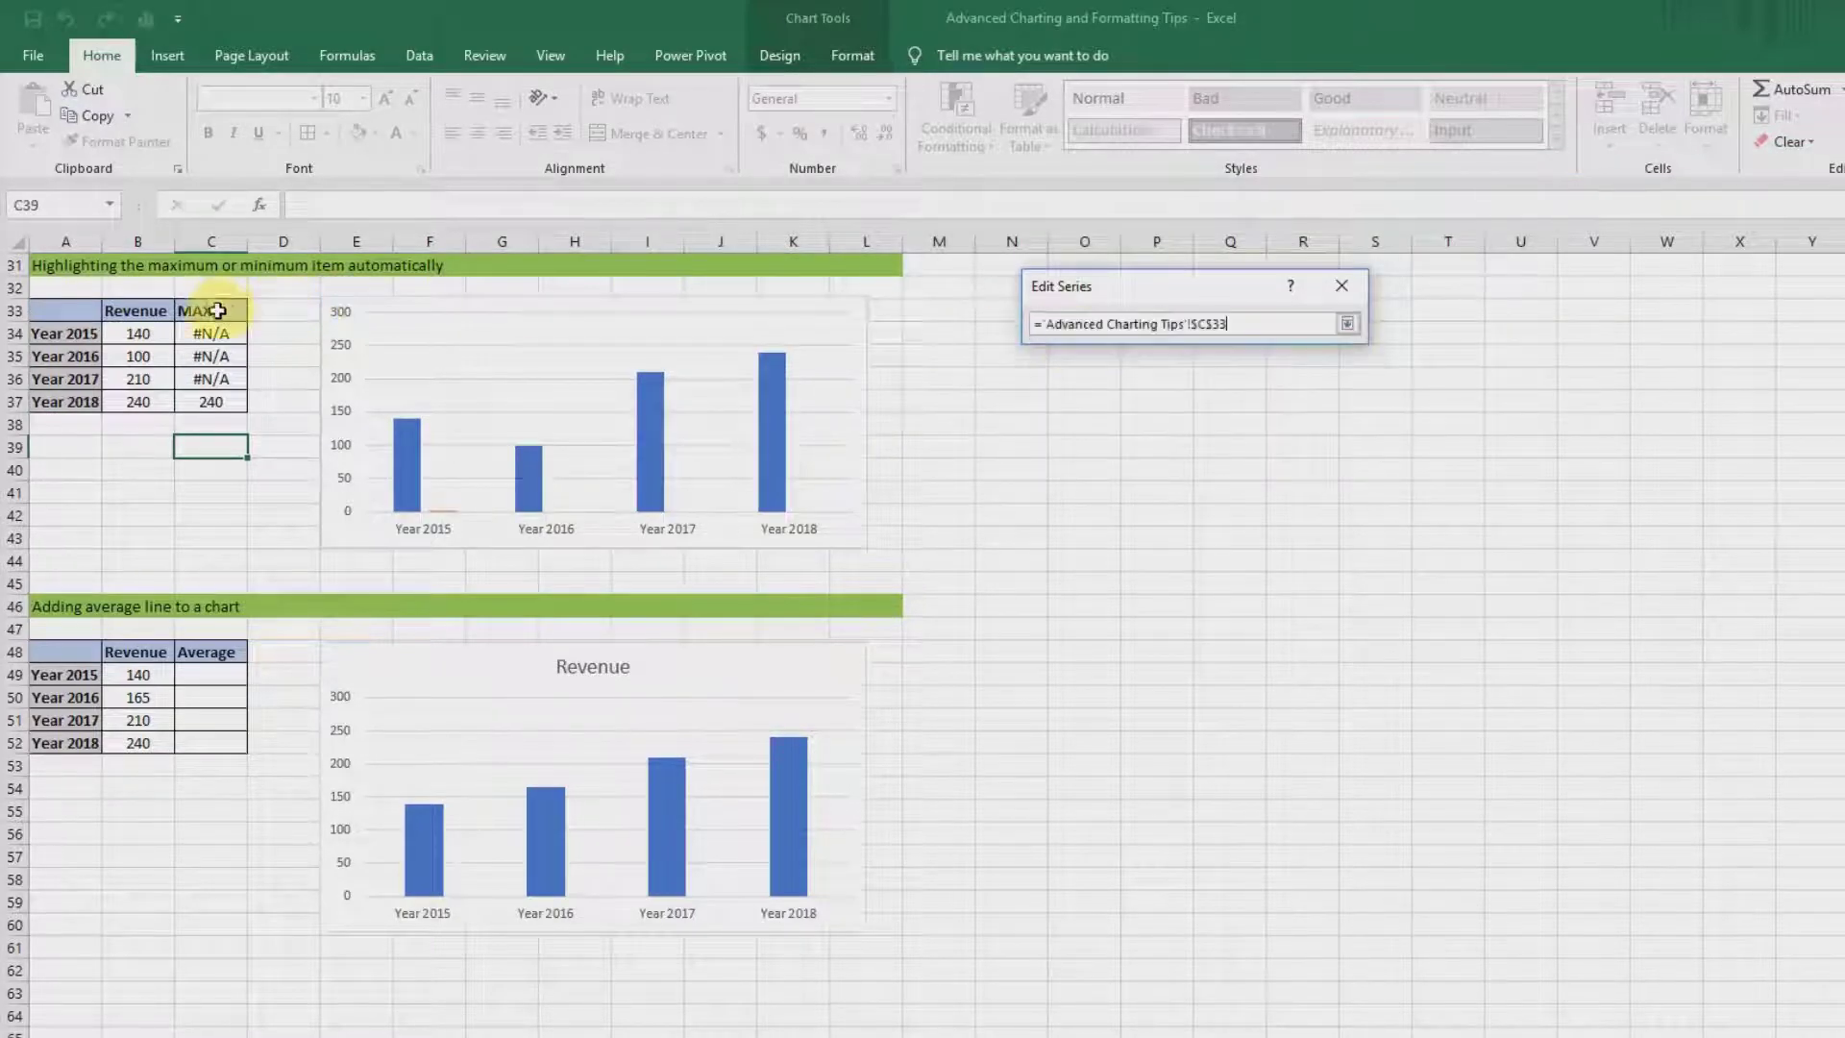
pyautogui.click(1346, 324)
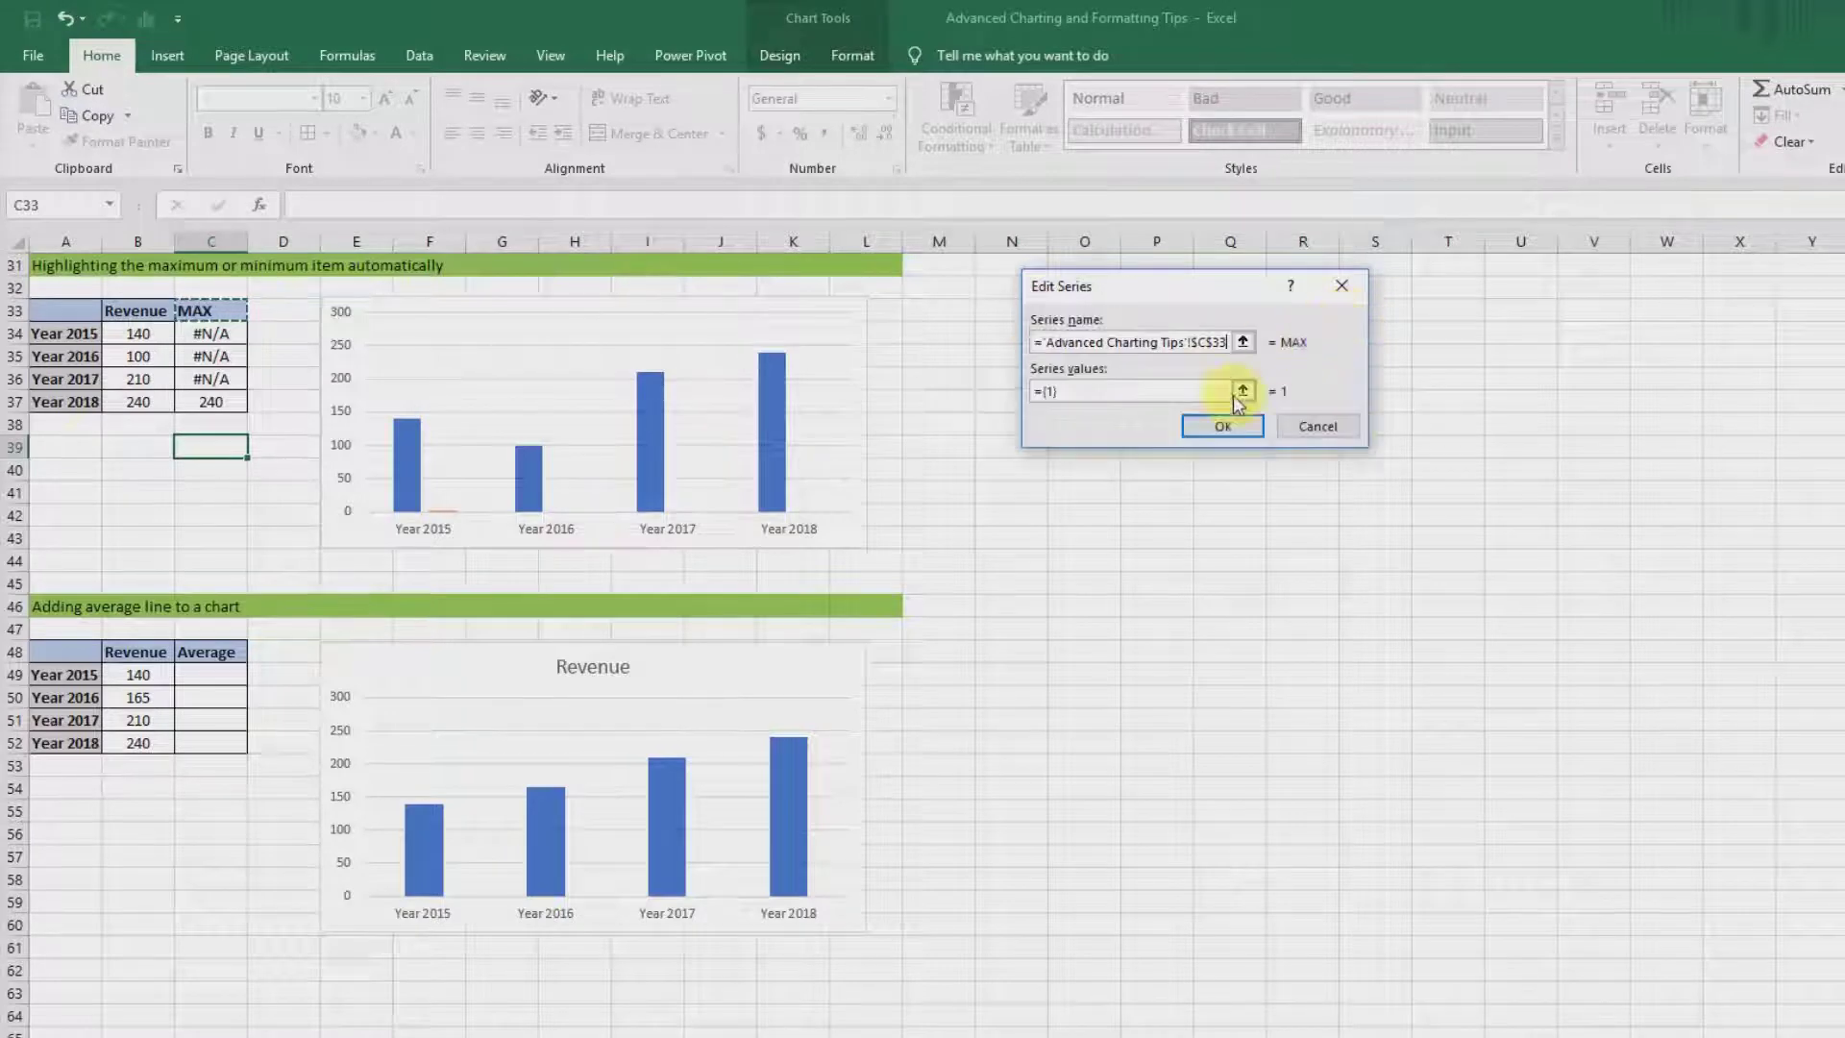
pyautogui.click(1244, 392)
pyautogui.moveTo(211, 333); pyautogui.dragTo(214, 394)
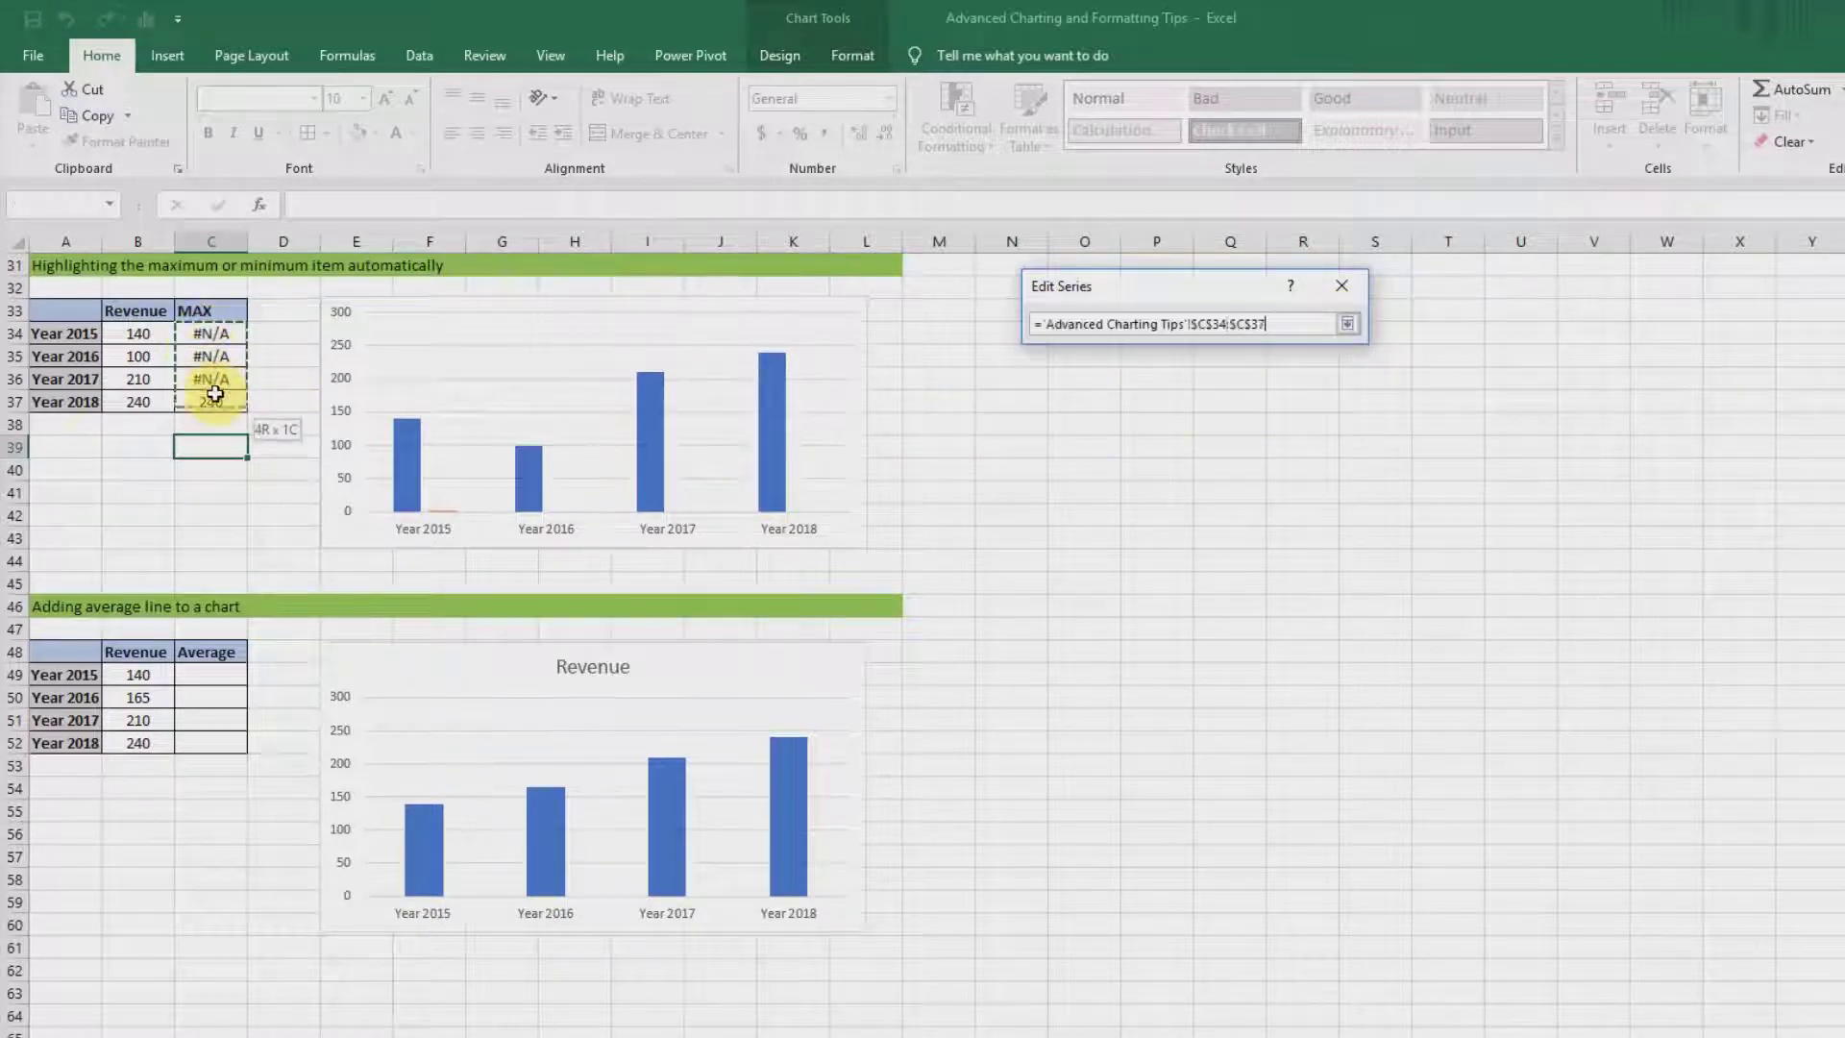
pyautogui.click(1353, 330)
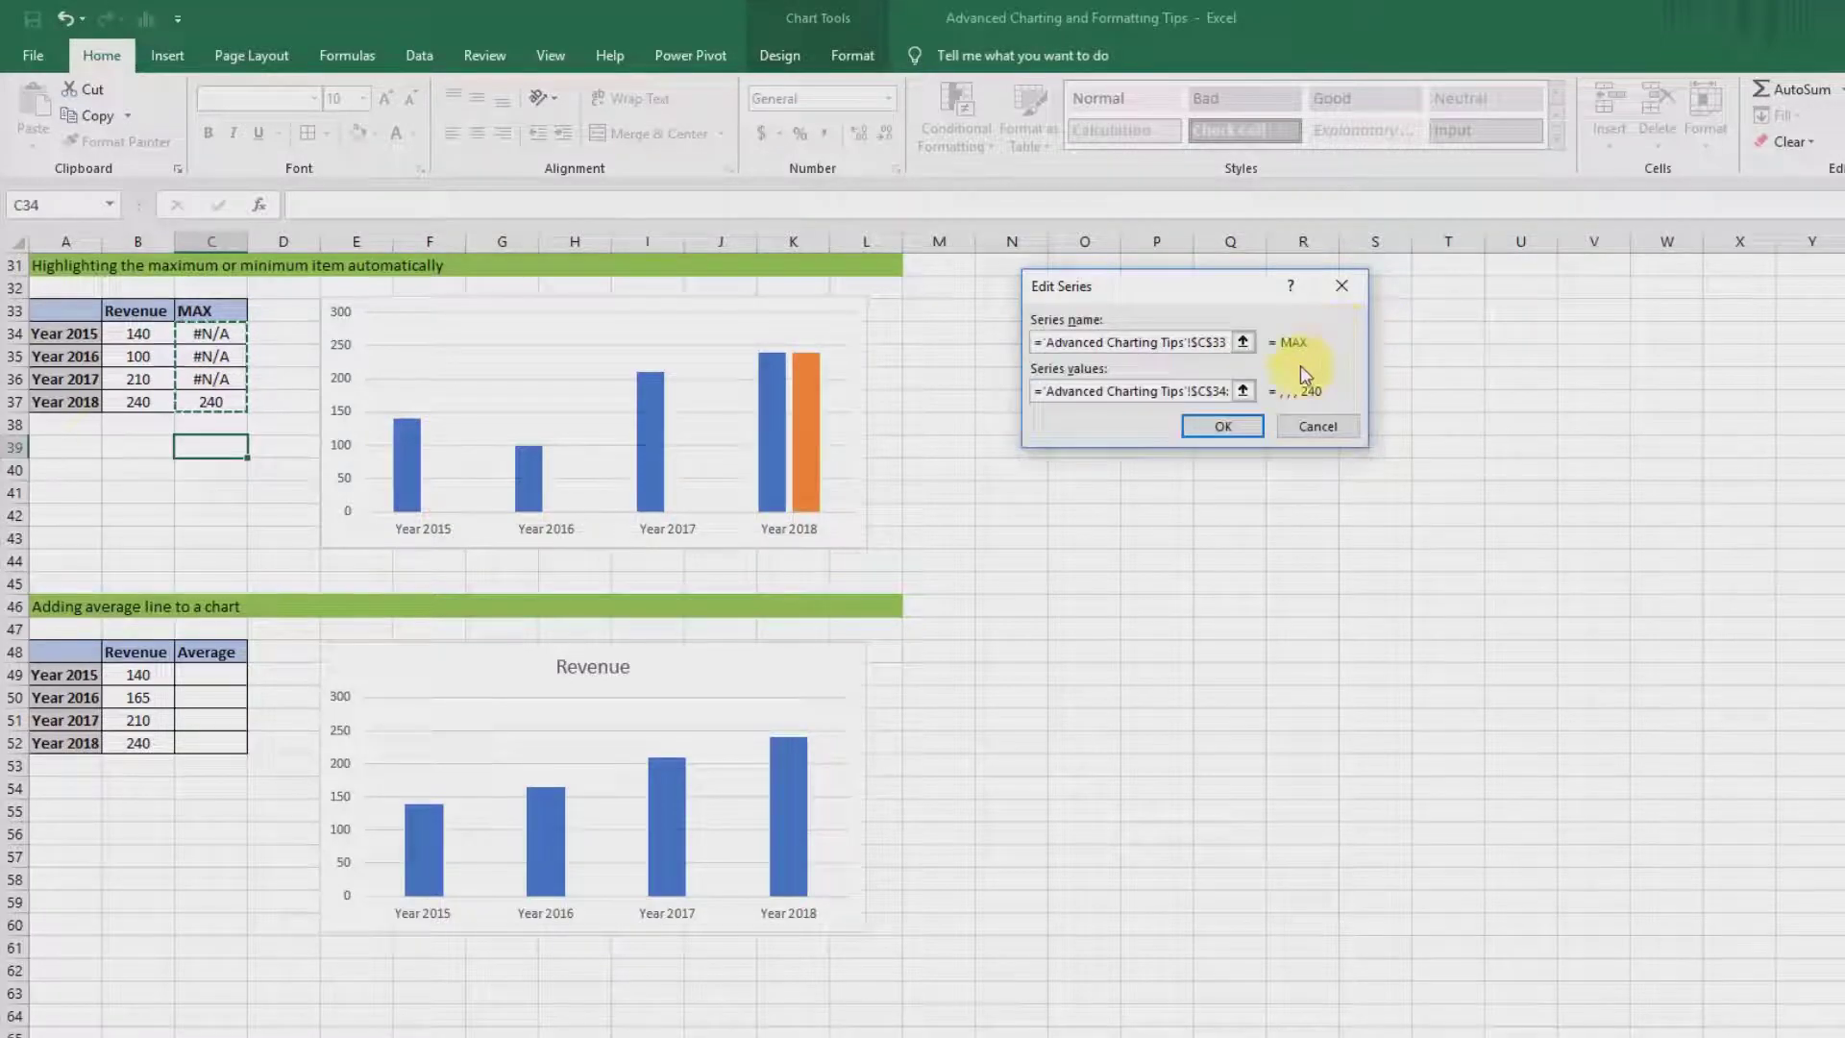
pyautogui.click(1214, 417)
pyautogui.click(1379, 518)
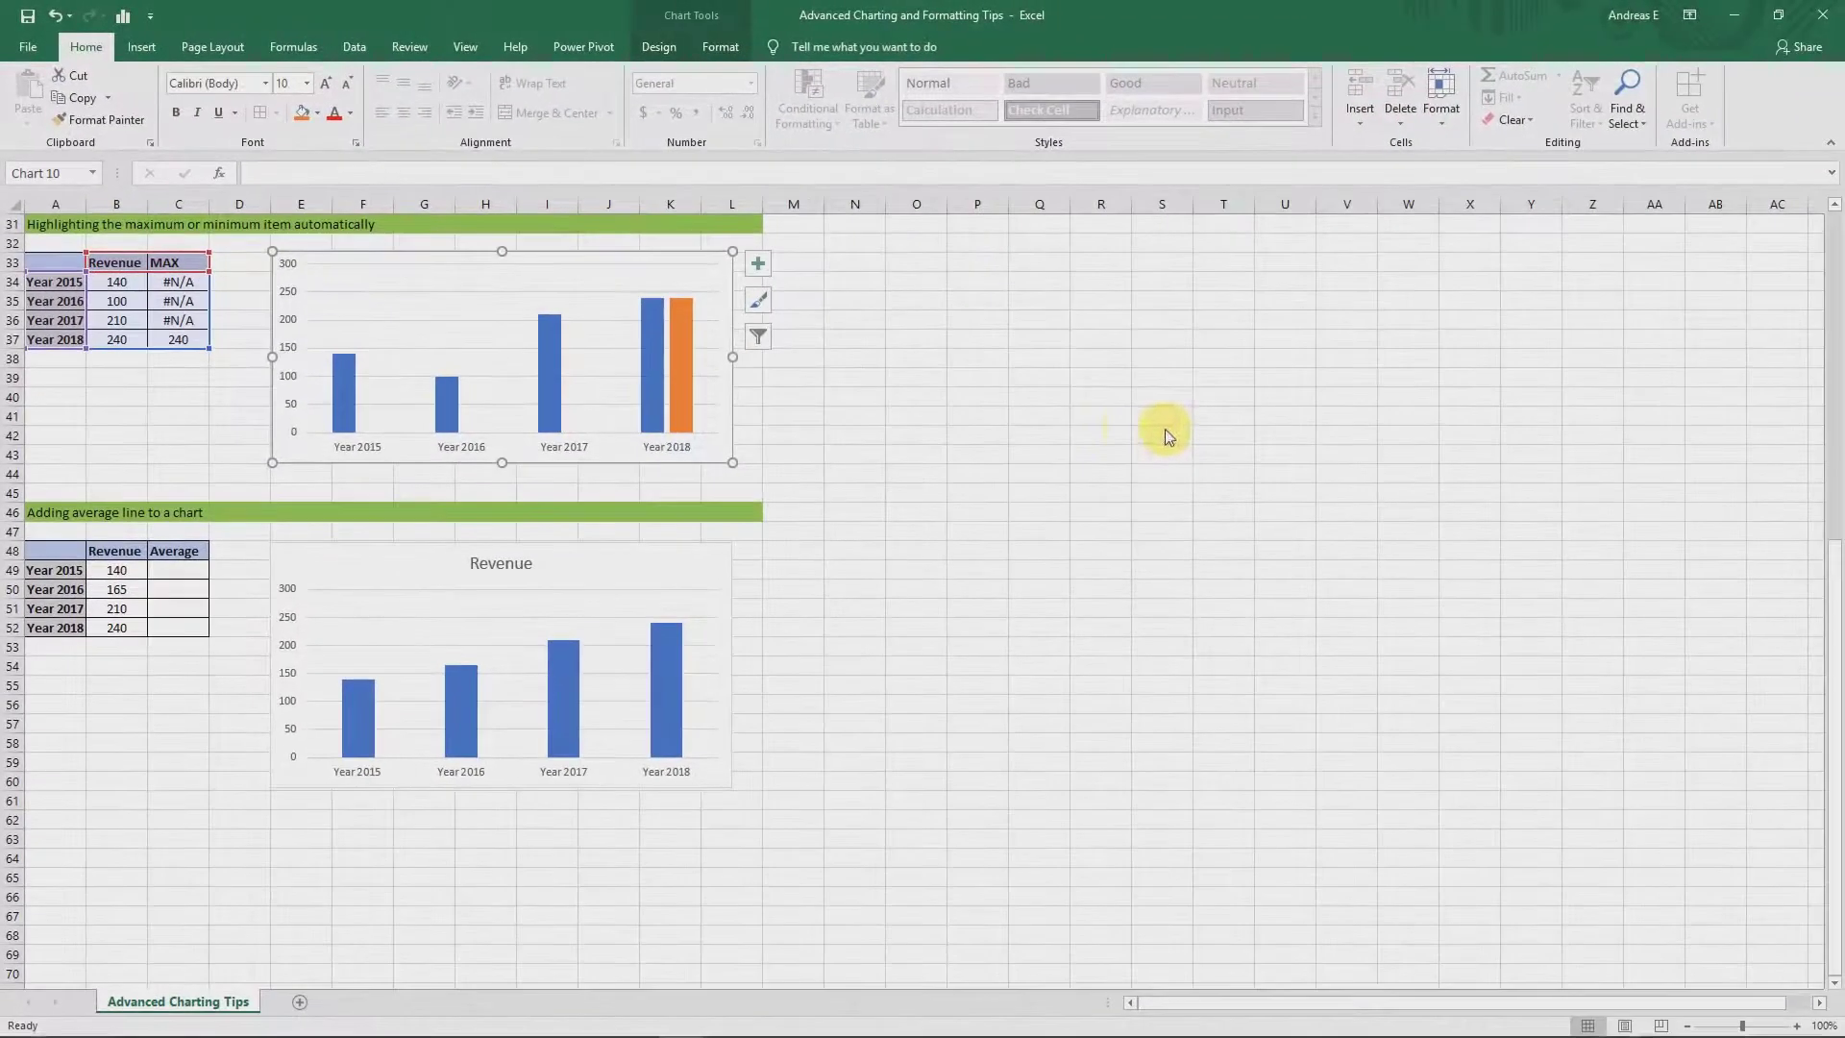
pyautogui.click(1112, 423)
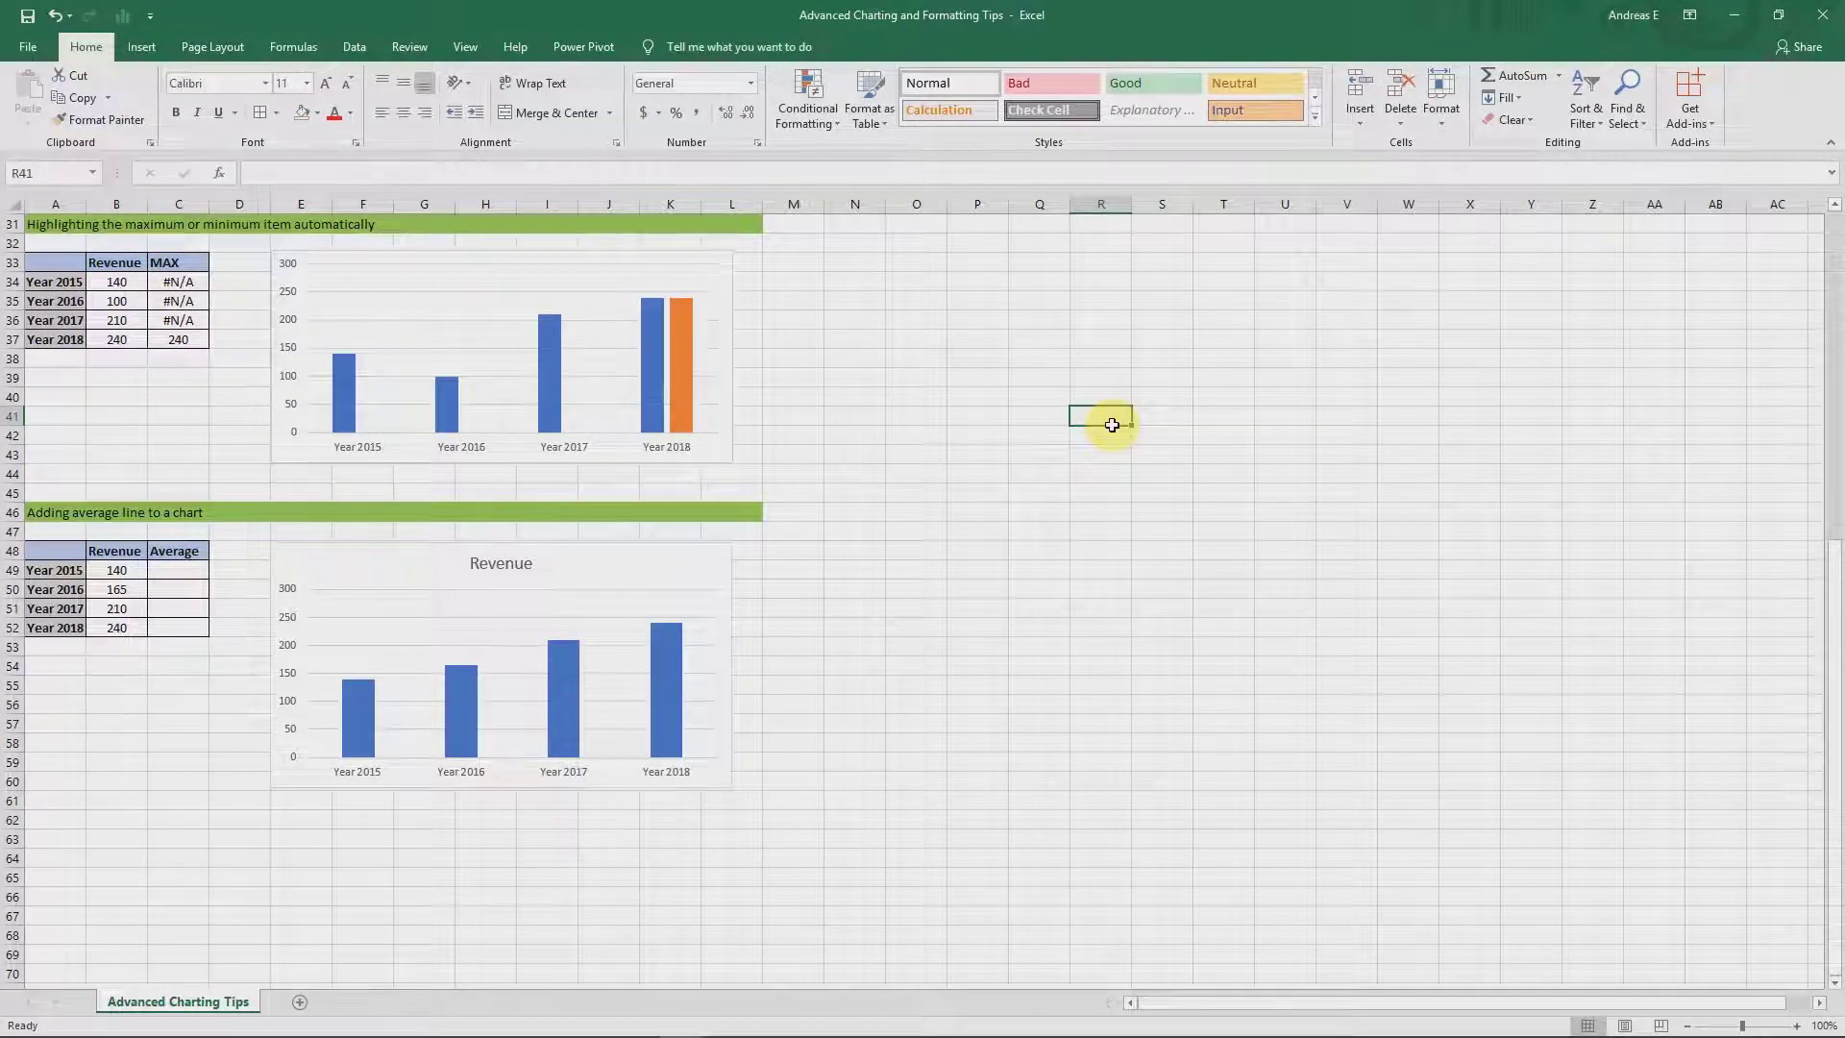
# Set the MAX series overlap to 100% so Year 2018 shows as one orange column.
pyautogui.rightClick(675, 361)
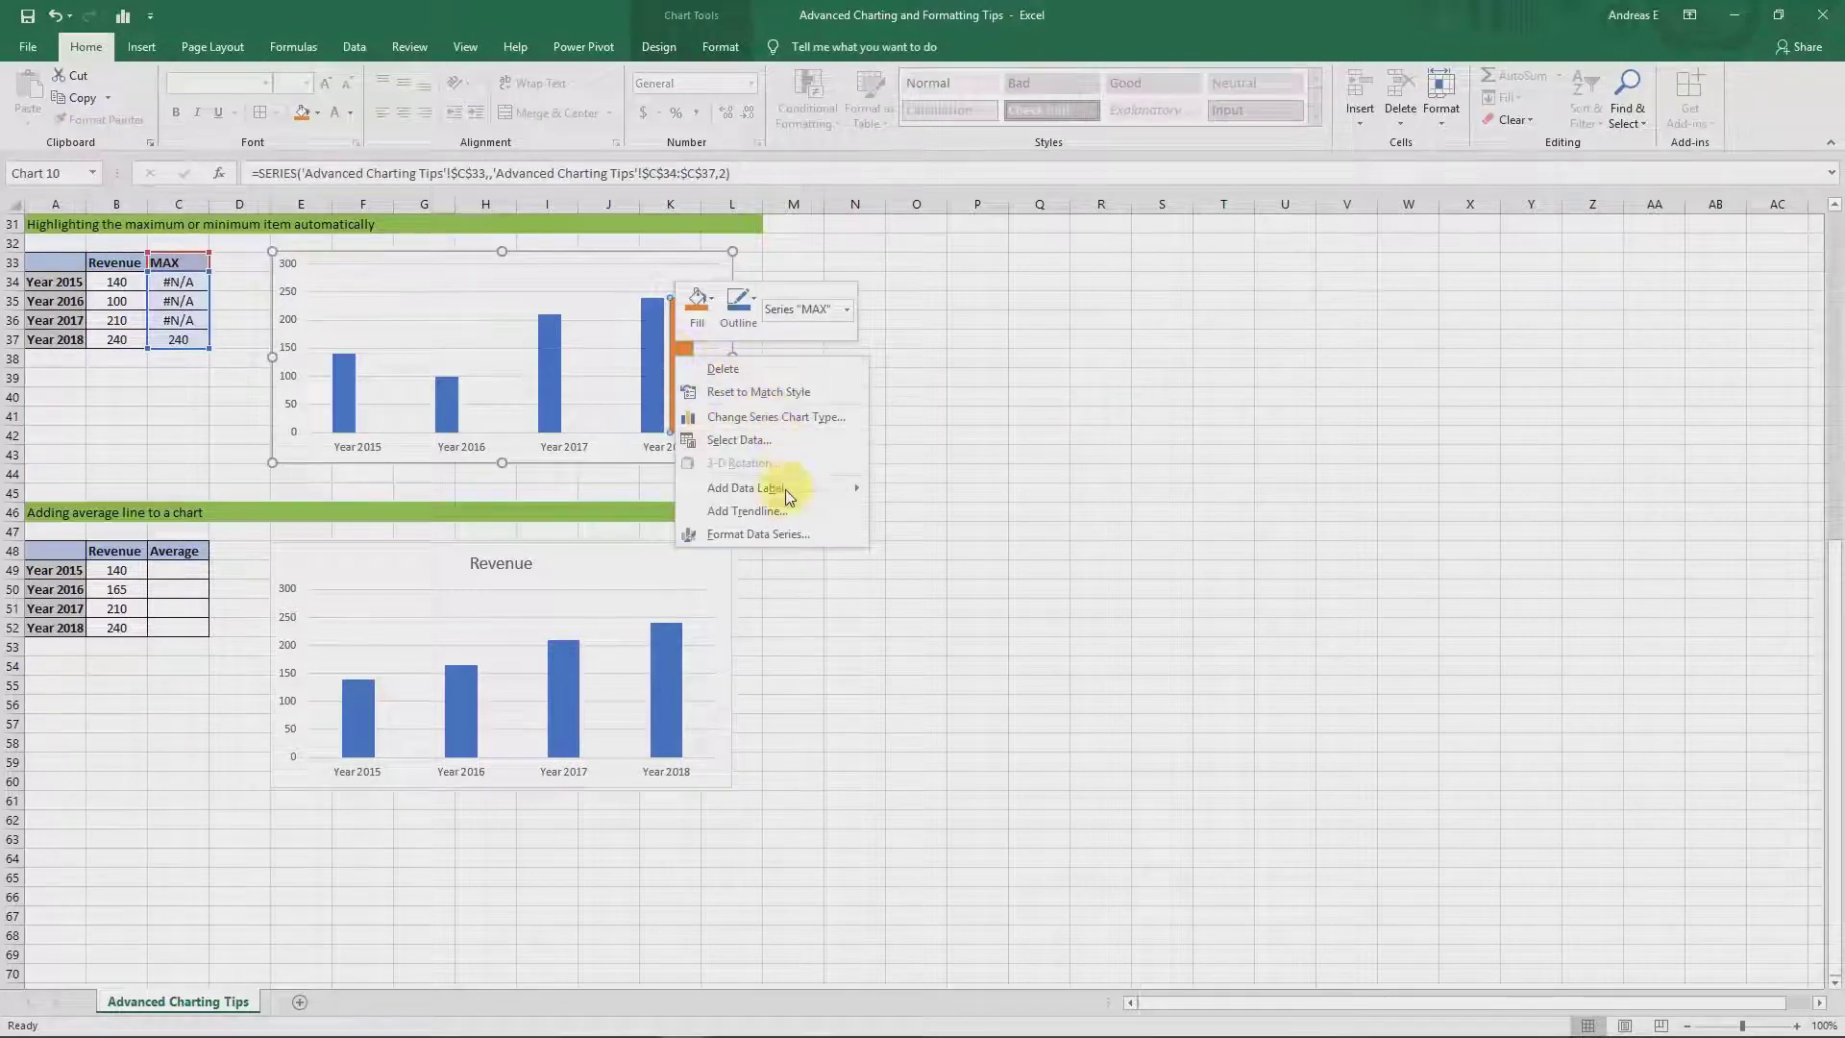
pyautogui.click(781, 532)
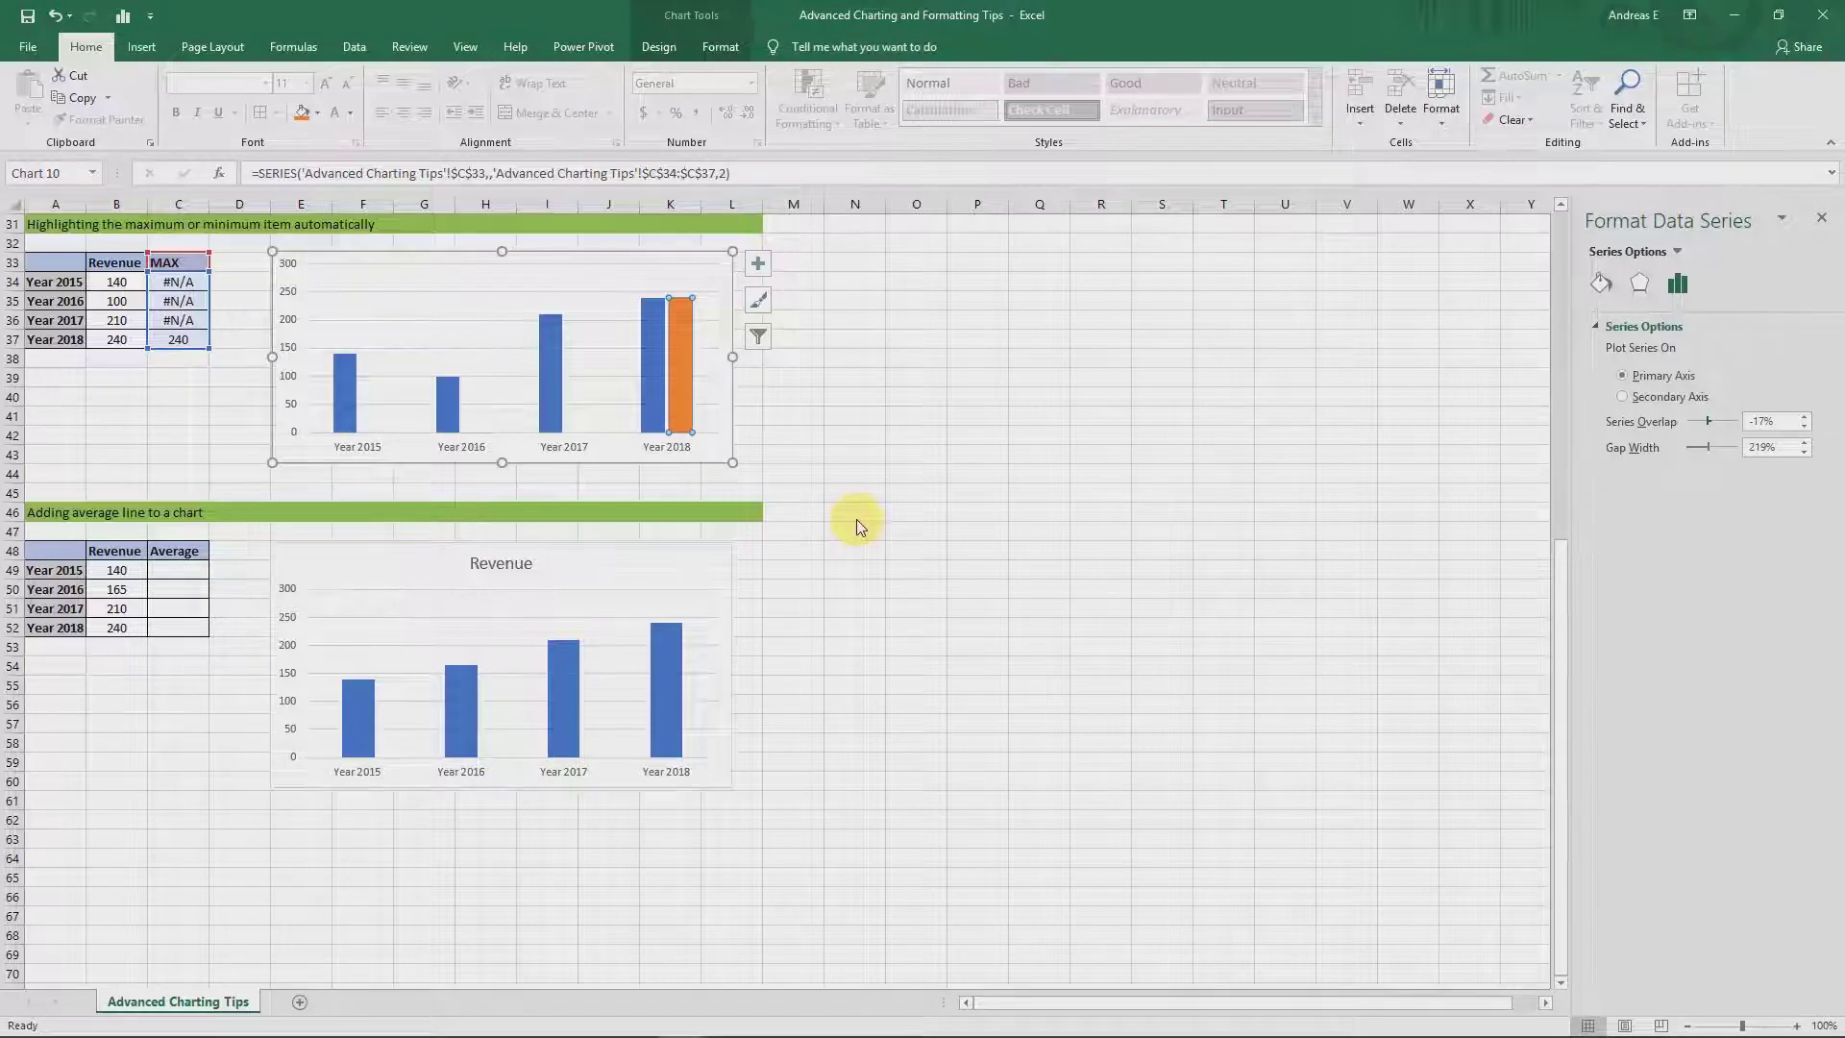
pyautogui.tripleClick(1765, 421)
pyautogui.write('100')
pyautogui.press('Return')
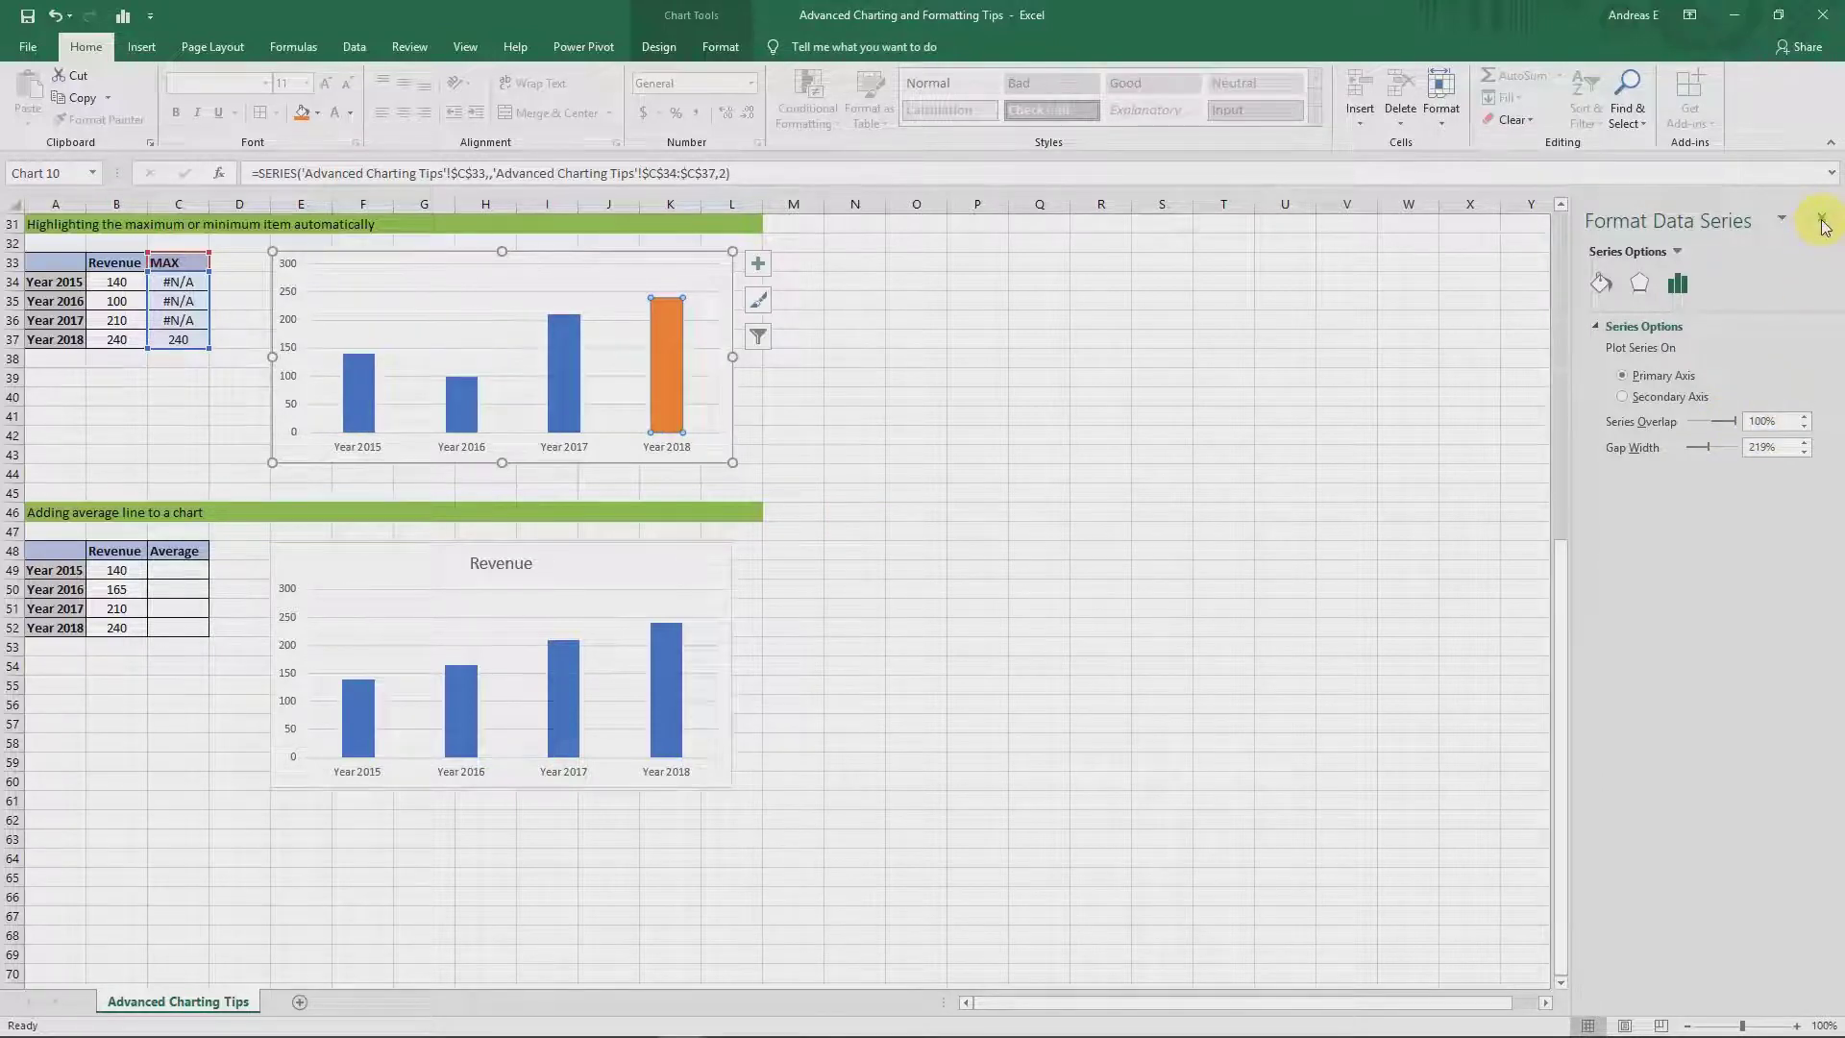
pyautogui.click(1823, 226)
pyautogui.click(836, 317)
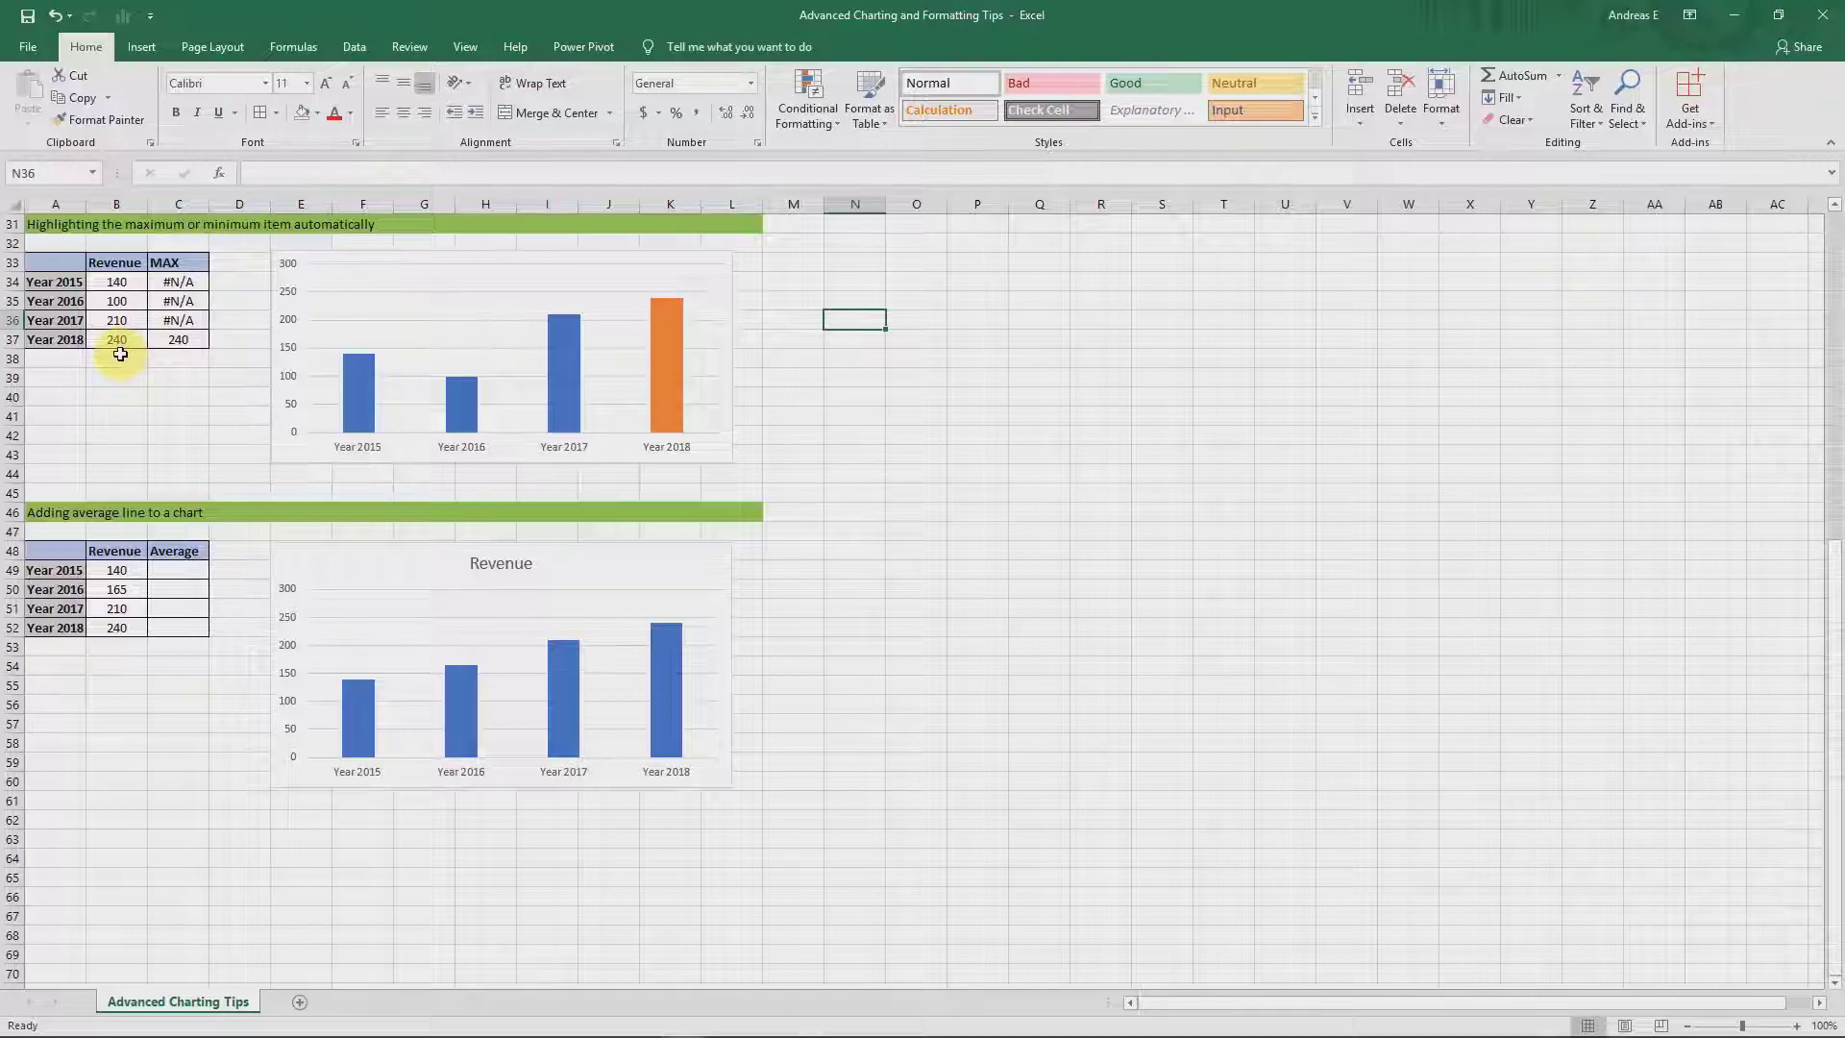
# Enter 300 as the Year 2015 revenue in cell B34.
pyautogui.click(116, 281)
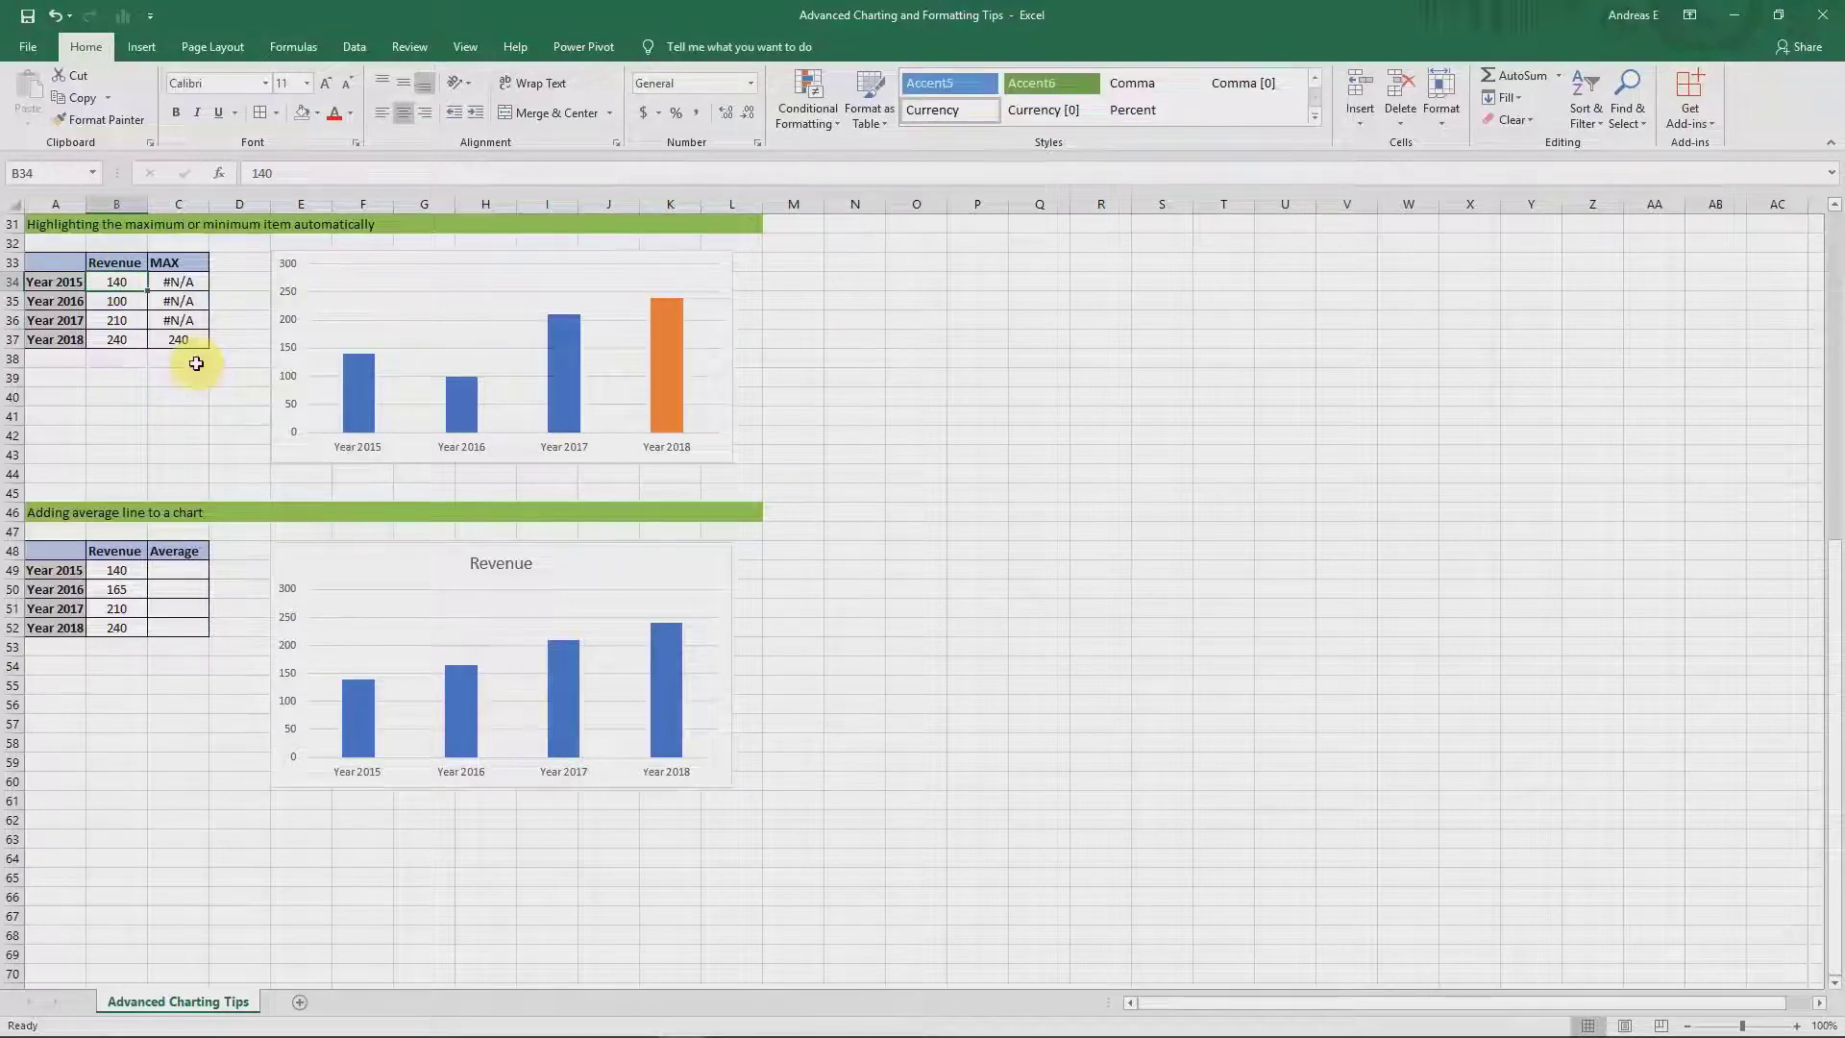
pyautogui.write('300')
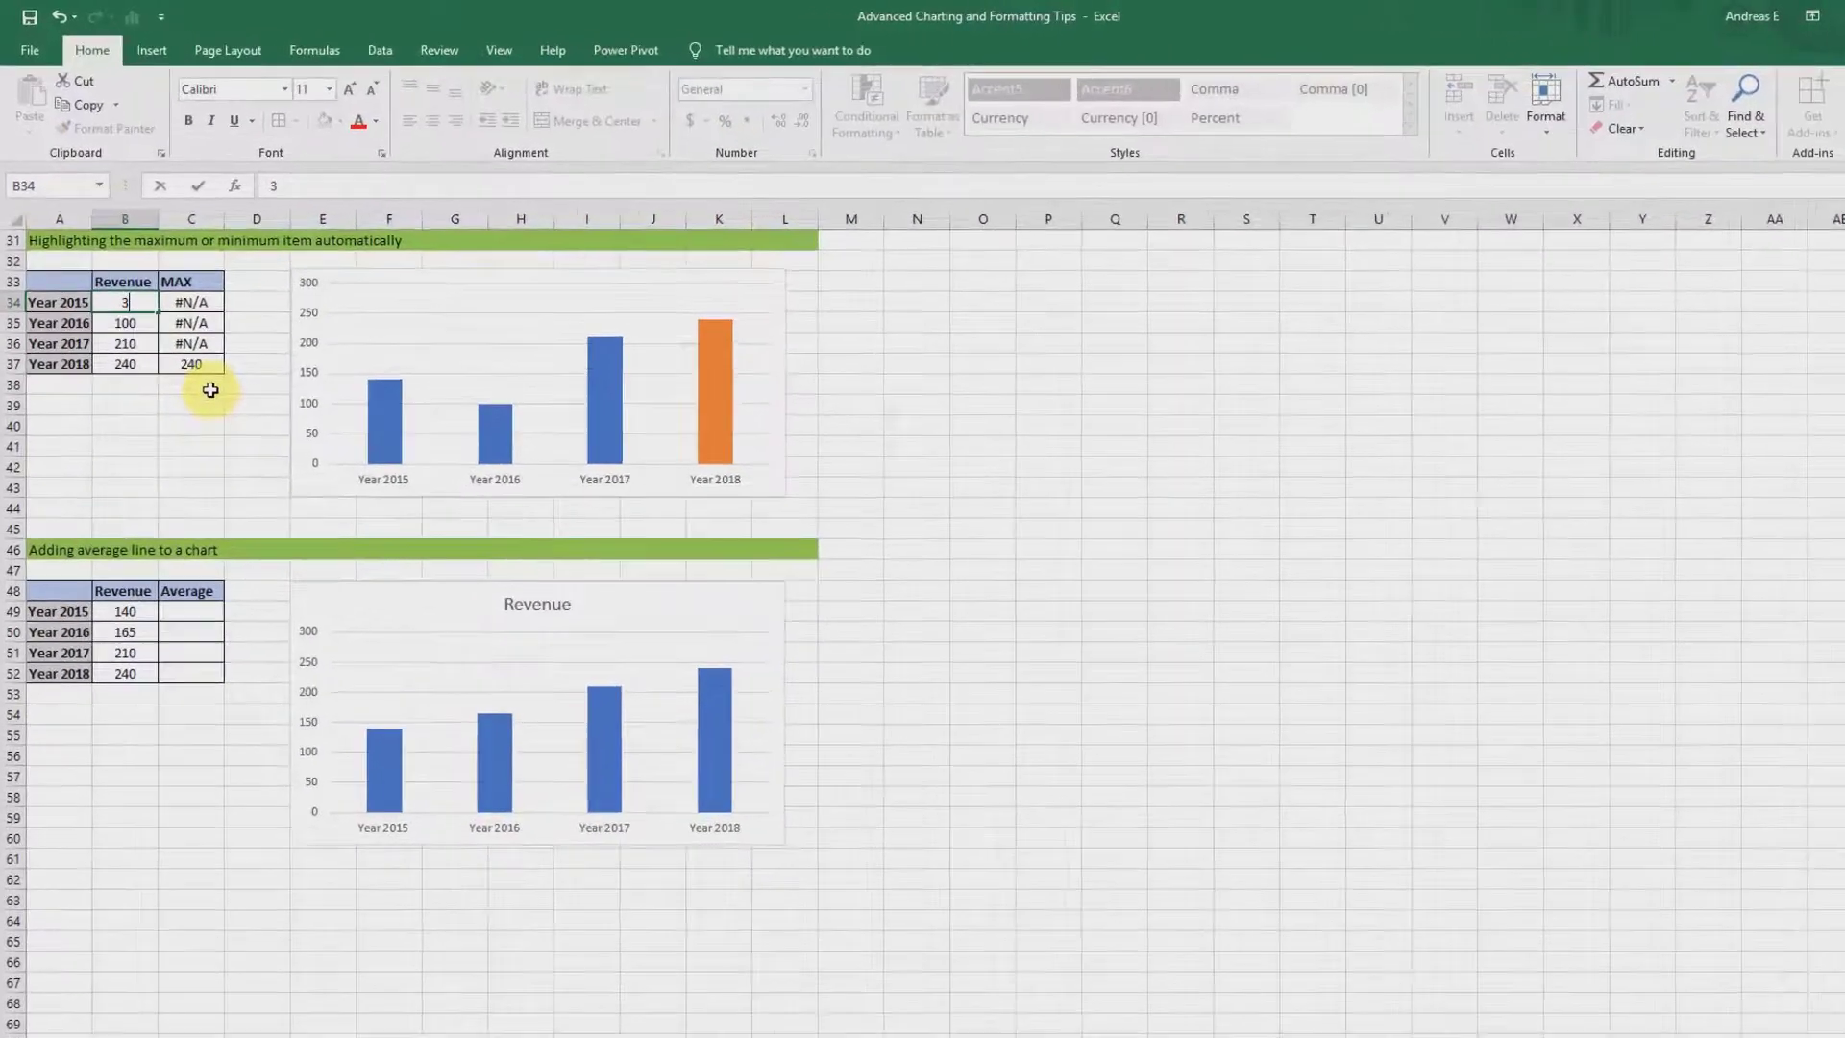
pyautogui.press('Return')
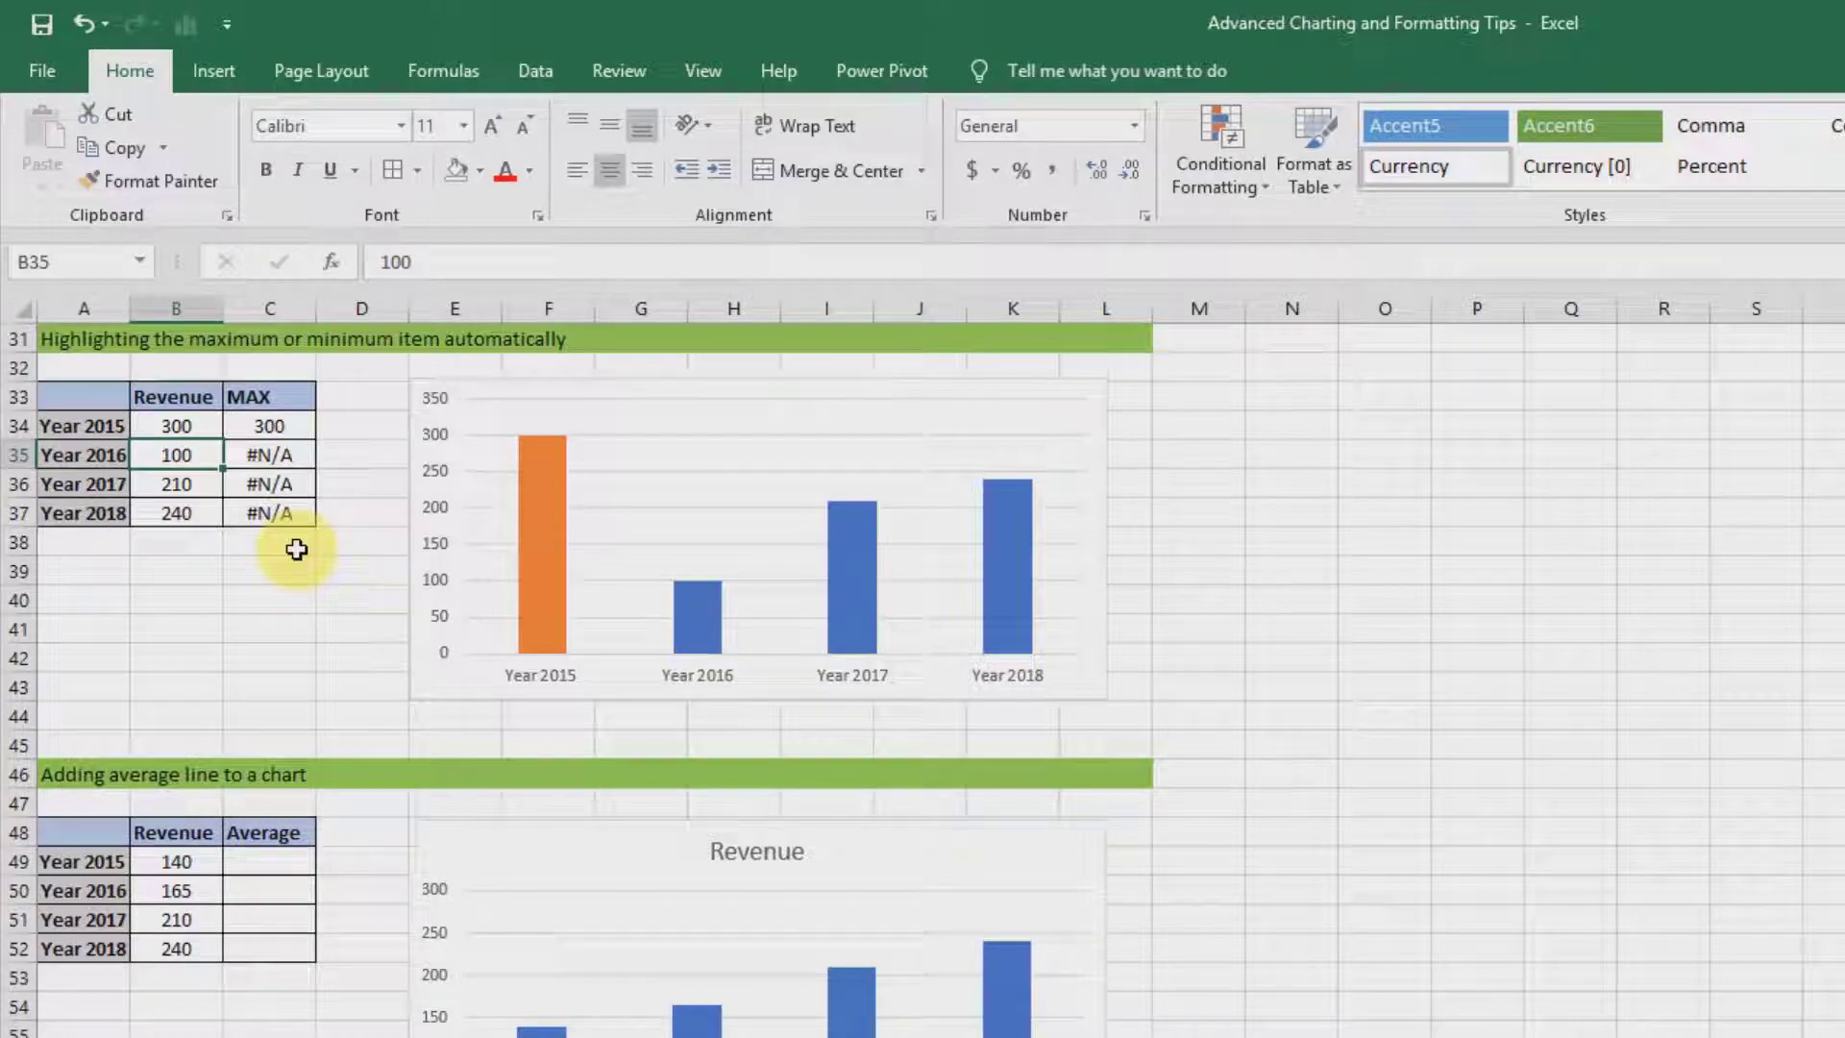
# Scroll to the average-line example and enter =AVERAGE($B$49:$B$52) in C49.
pyautogui.click(165, 711)
pyautogui.scroll(-4, 167, 707)
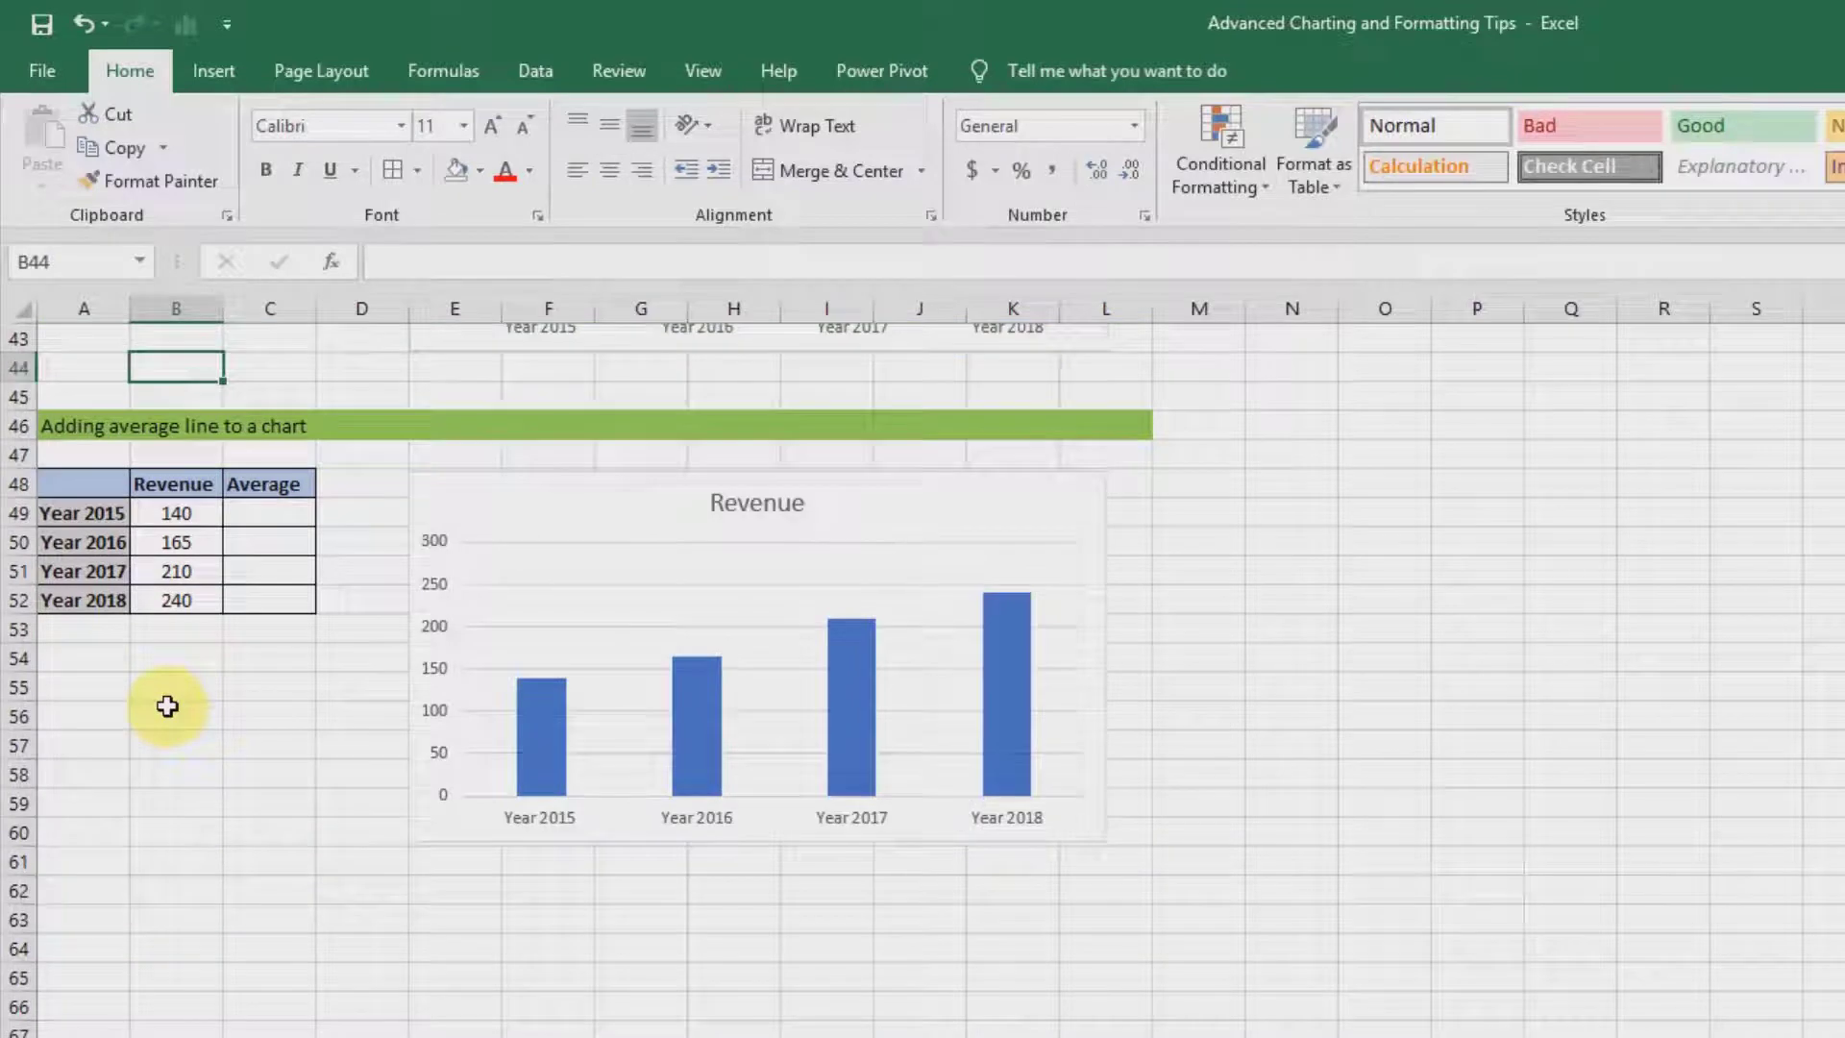
pyautogui.scroll(-1, 167, 706)
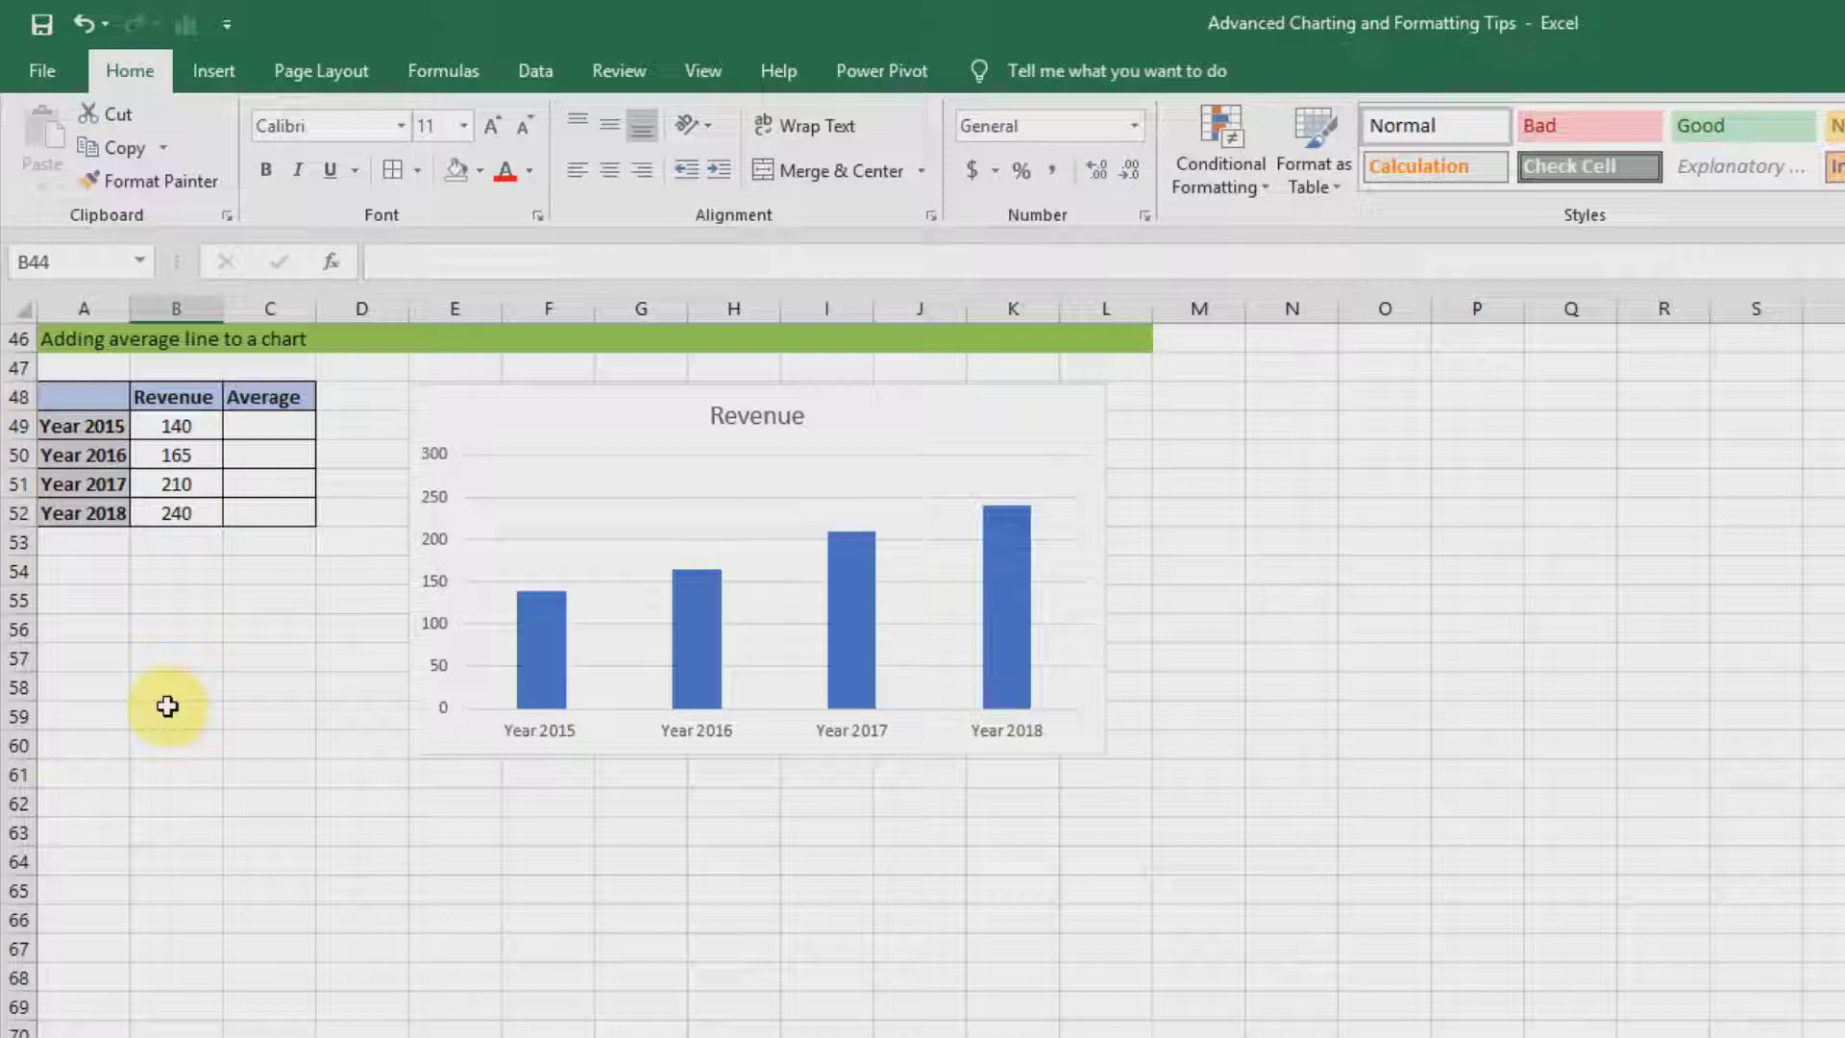
pyautogui.click(273, 424)
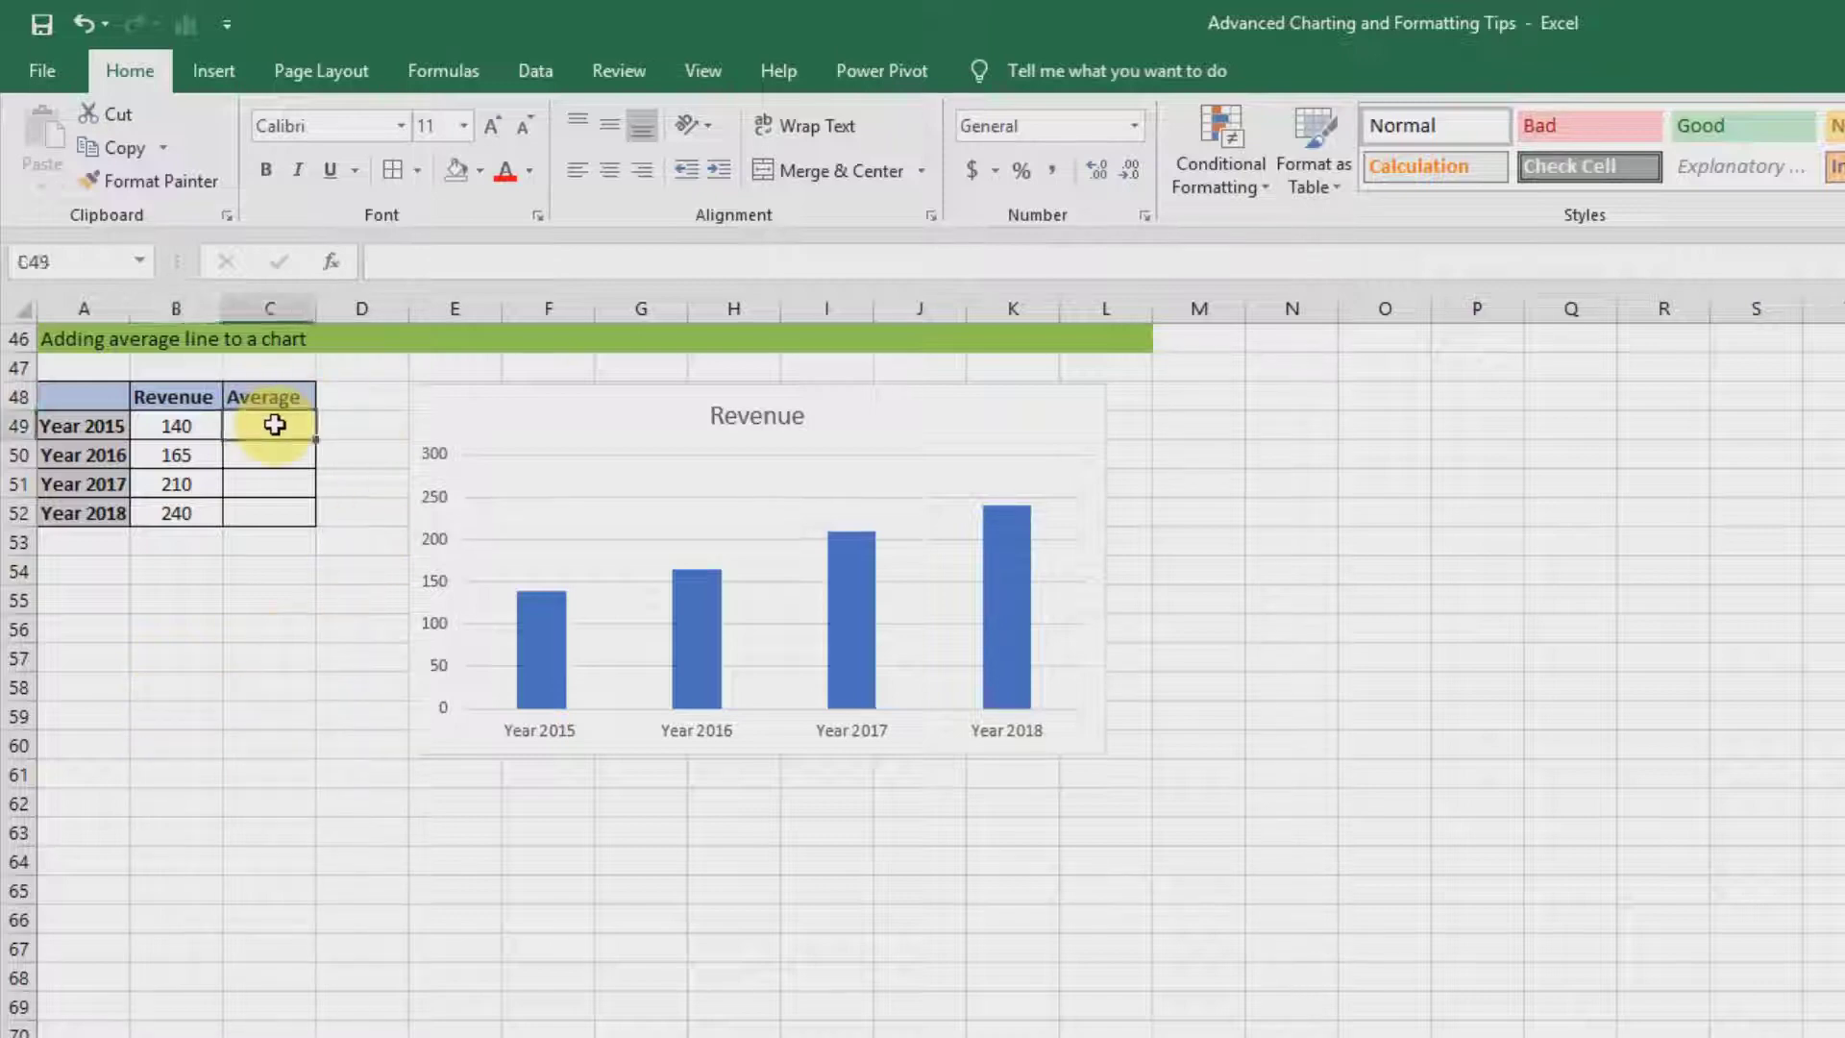
pyautogui.write('=')
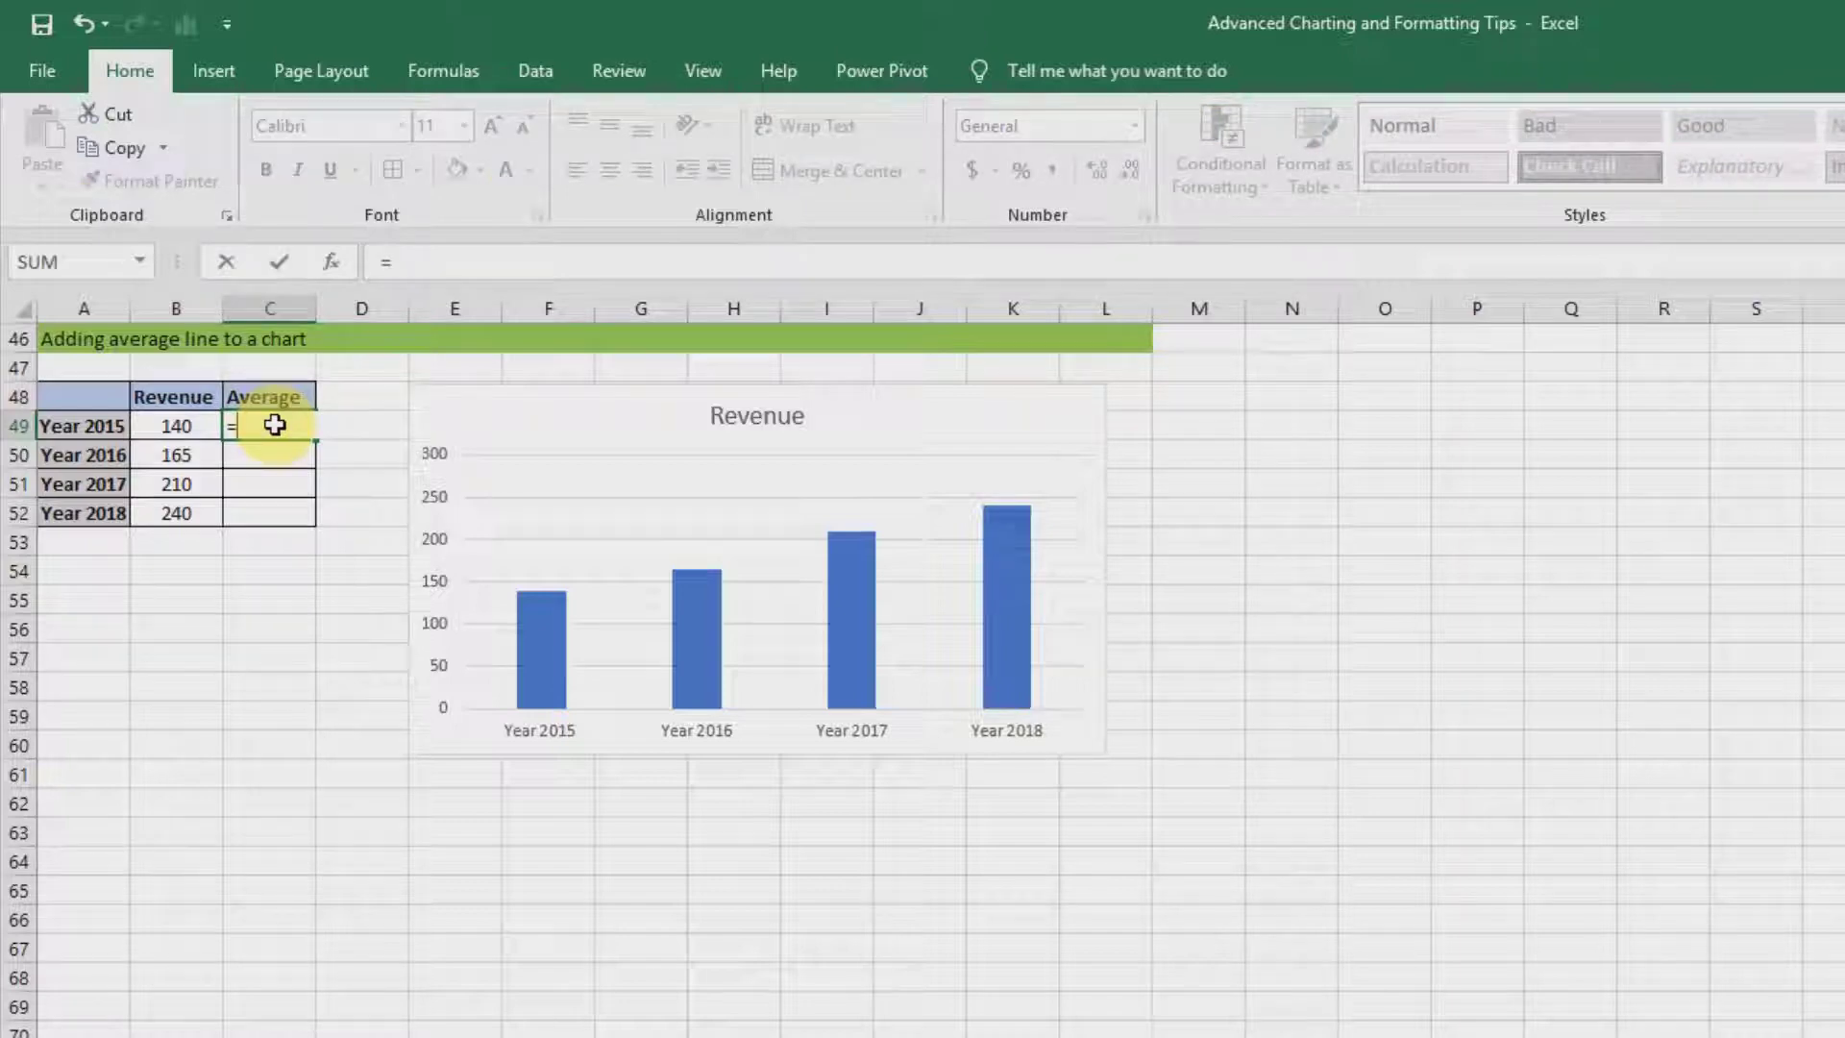
pyautogui.write('aver')
pyautogui.press('Tab')
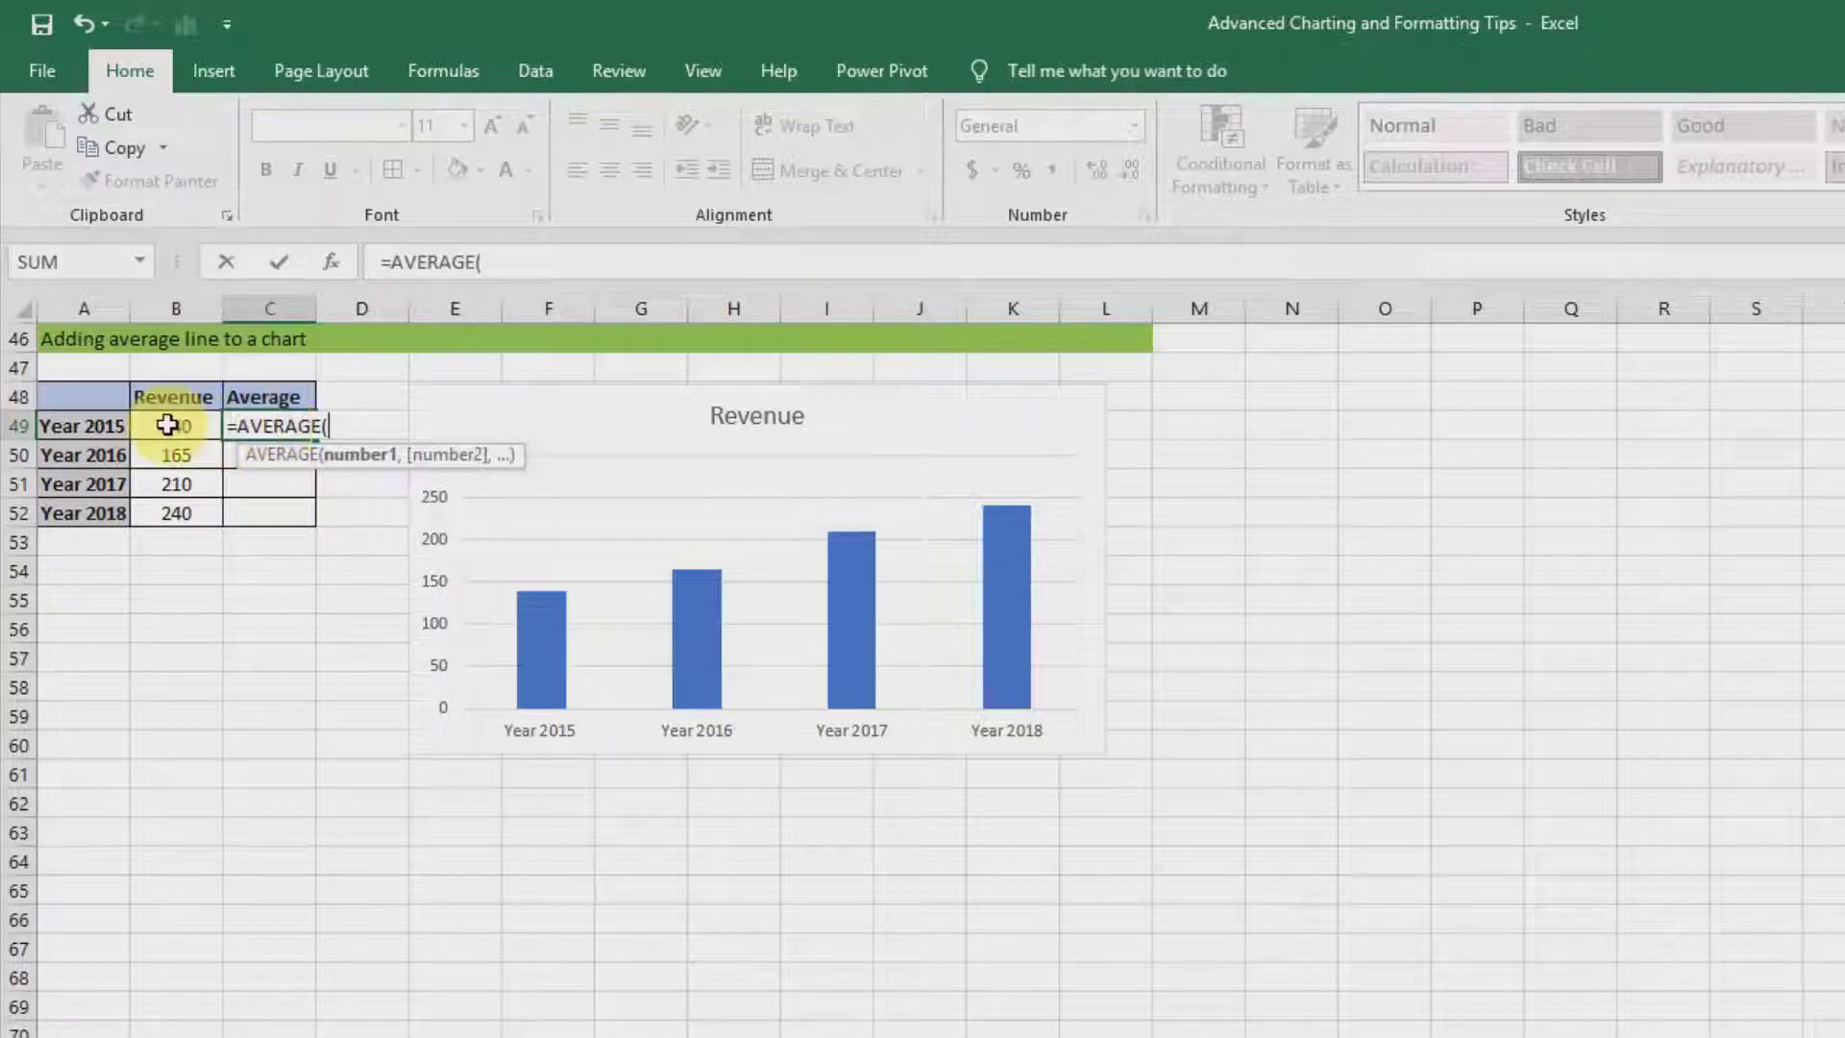
pyautogui.moveTo(165, 424); pyautogui.dragTo(176, 510)
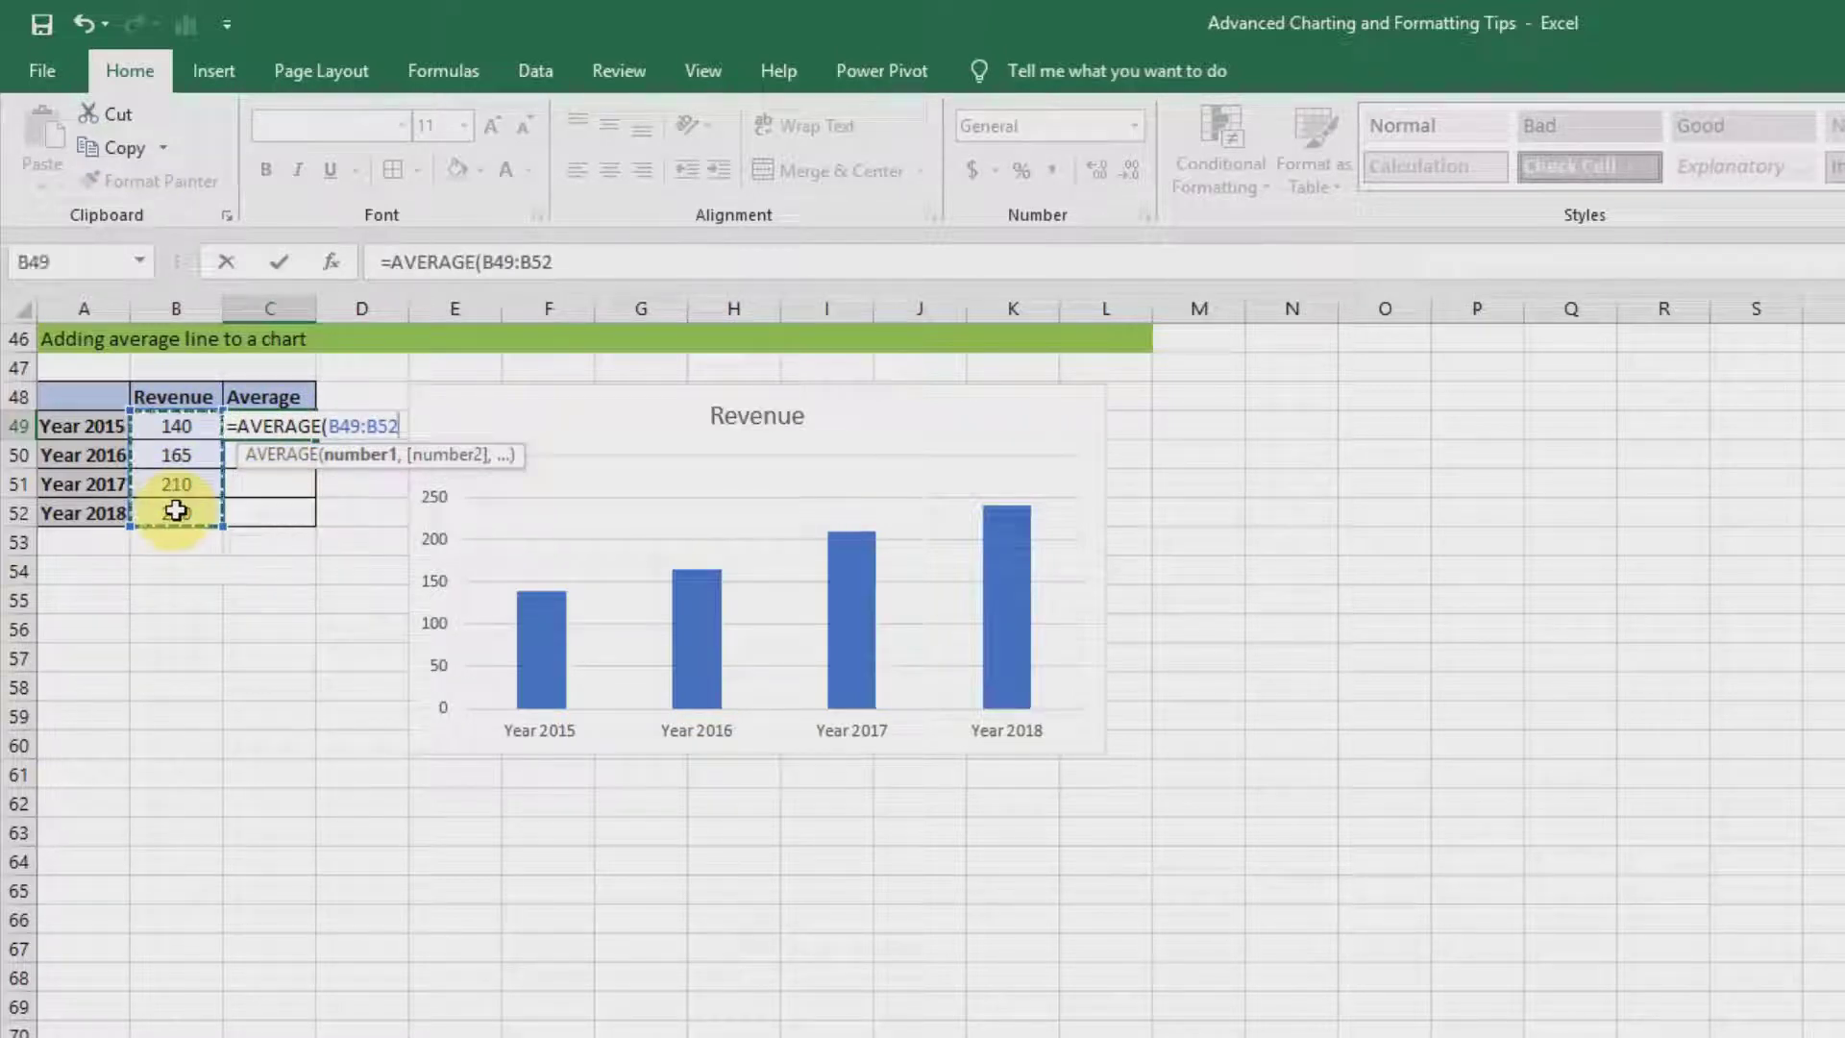
pyautogui.press('F4')
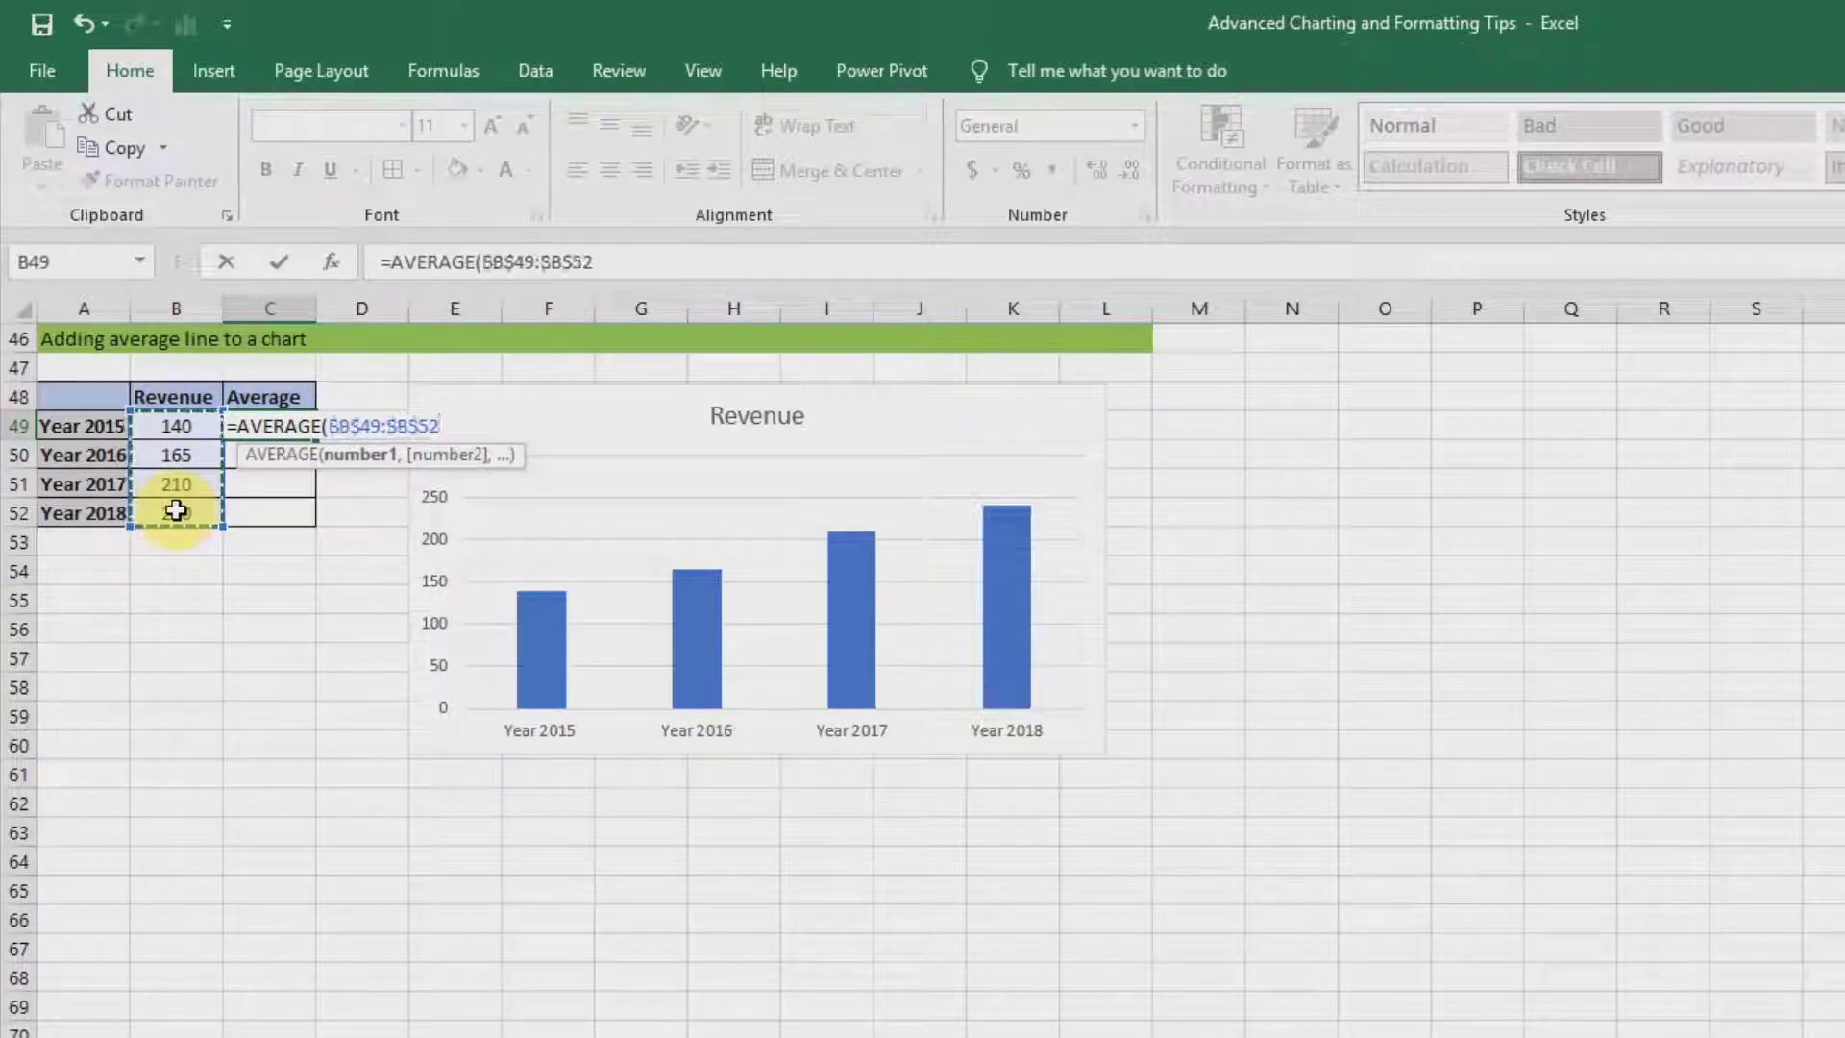
pyautogui.hotkey('ctrl', 'Return')
pyautogui.press('Return')
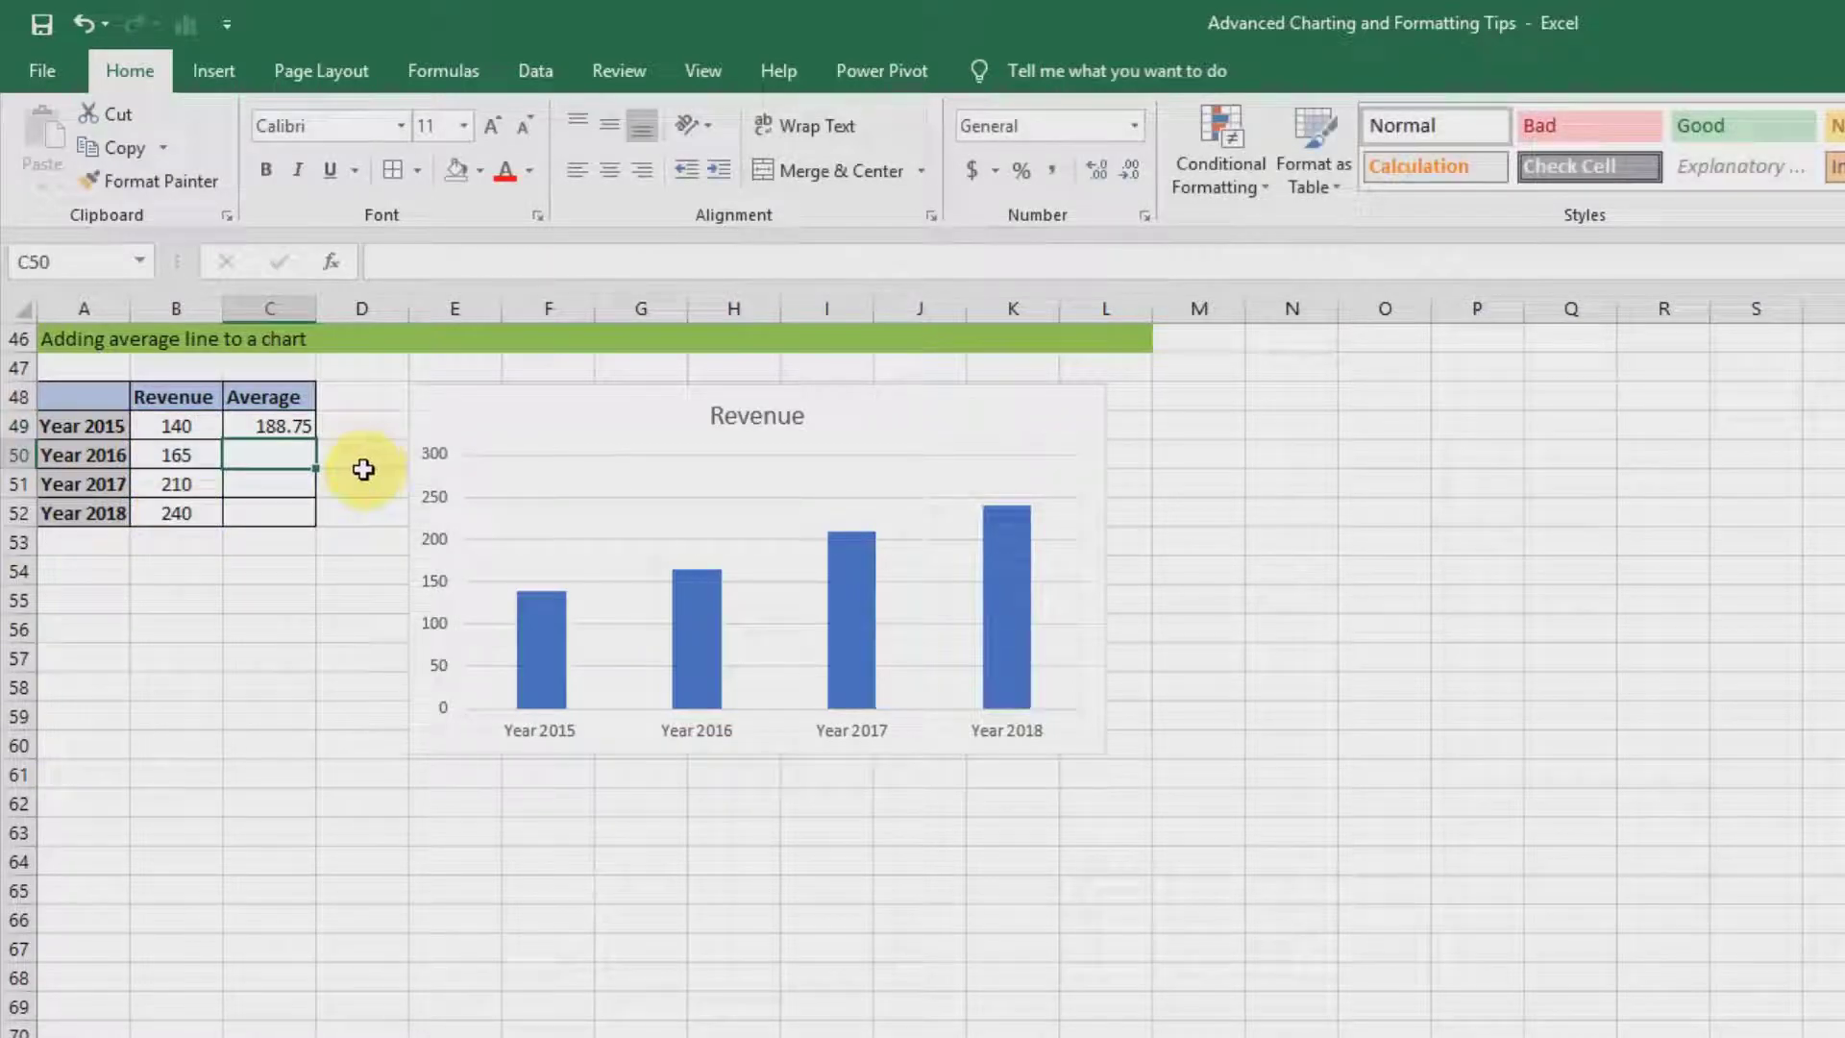
# Fill the average formula down to C52 and select the four 188.75 values C49:C52.
pyautogui.click(284, 427)
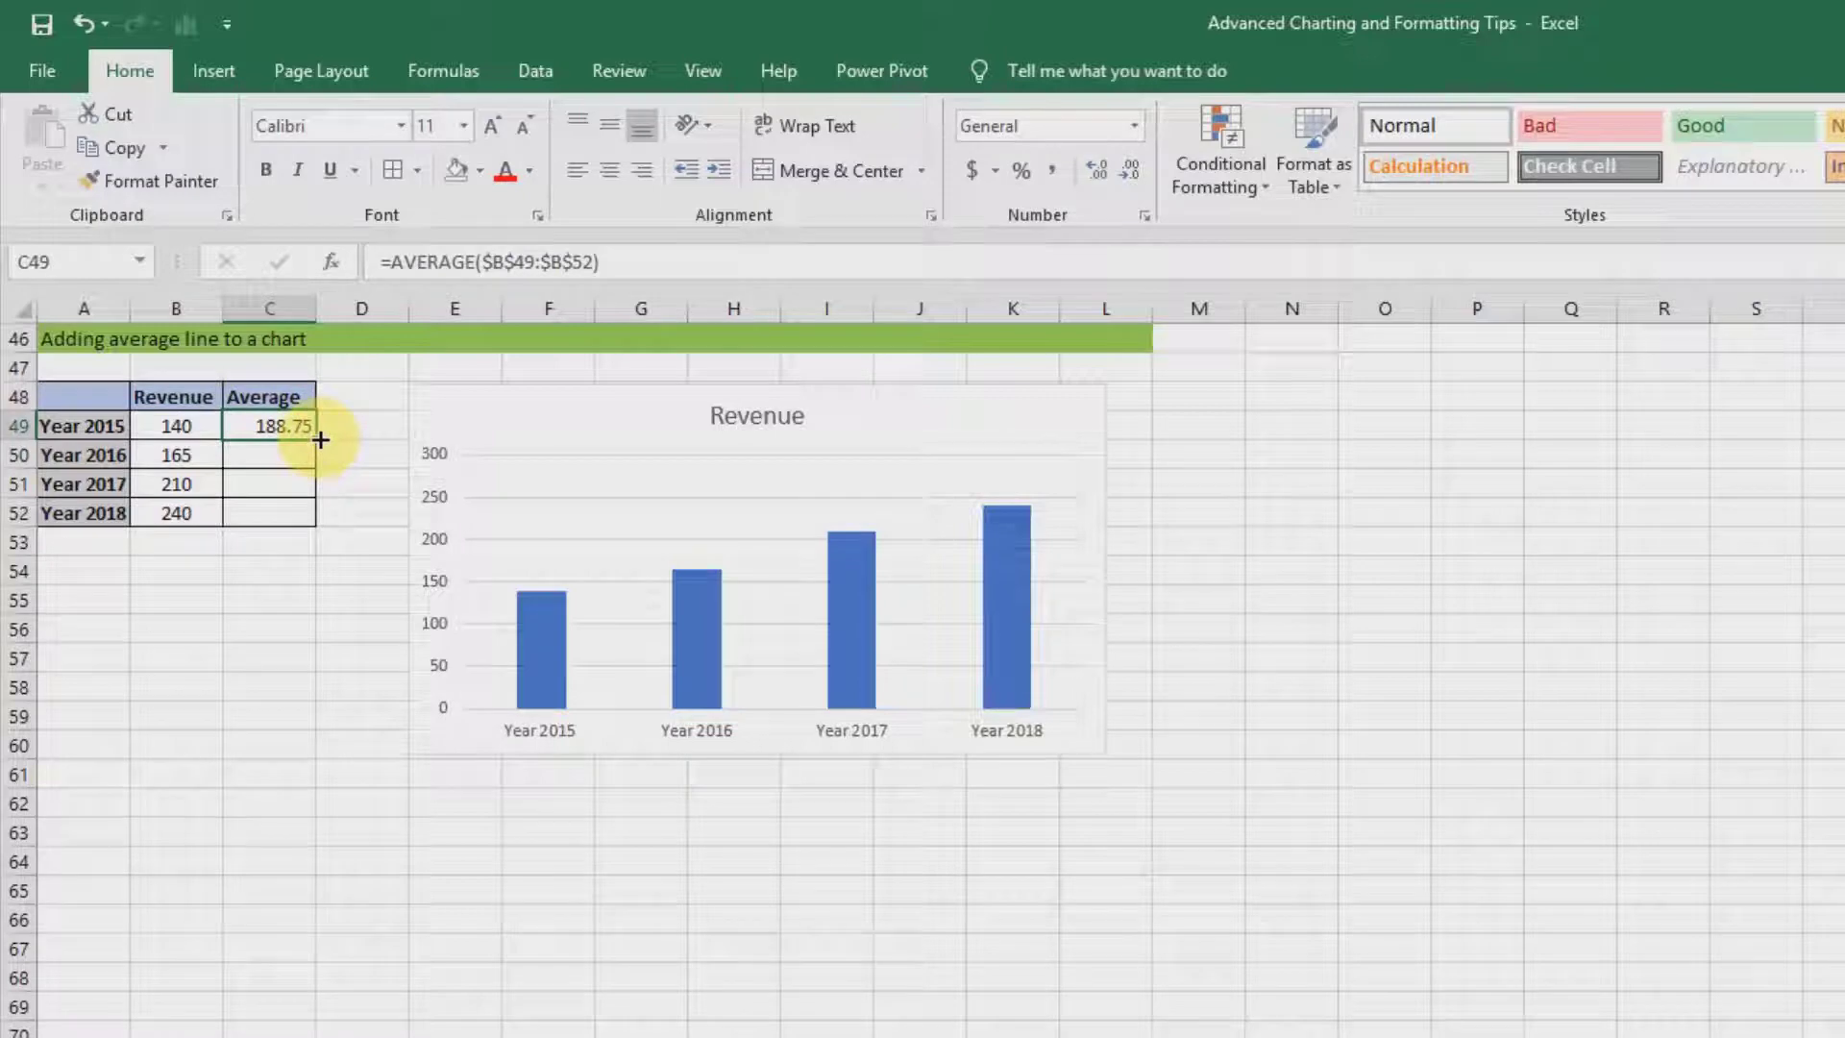
pyautogui.moveTo(316, 439); pyautogui.dragTo(308, 524)
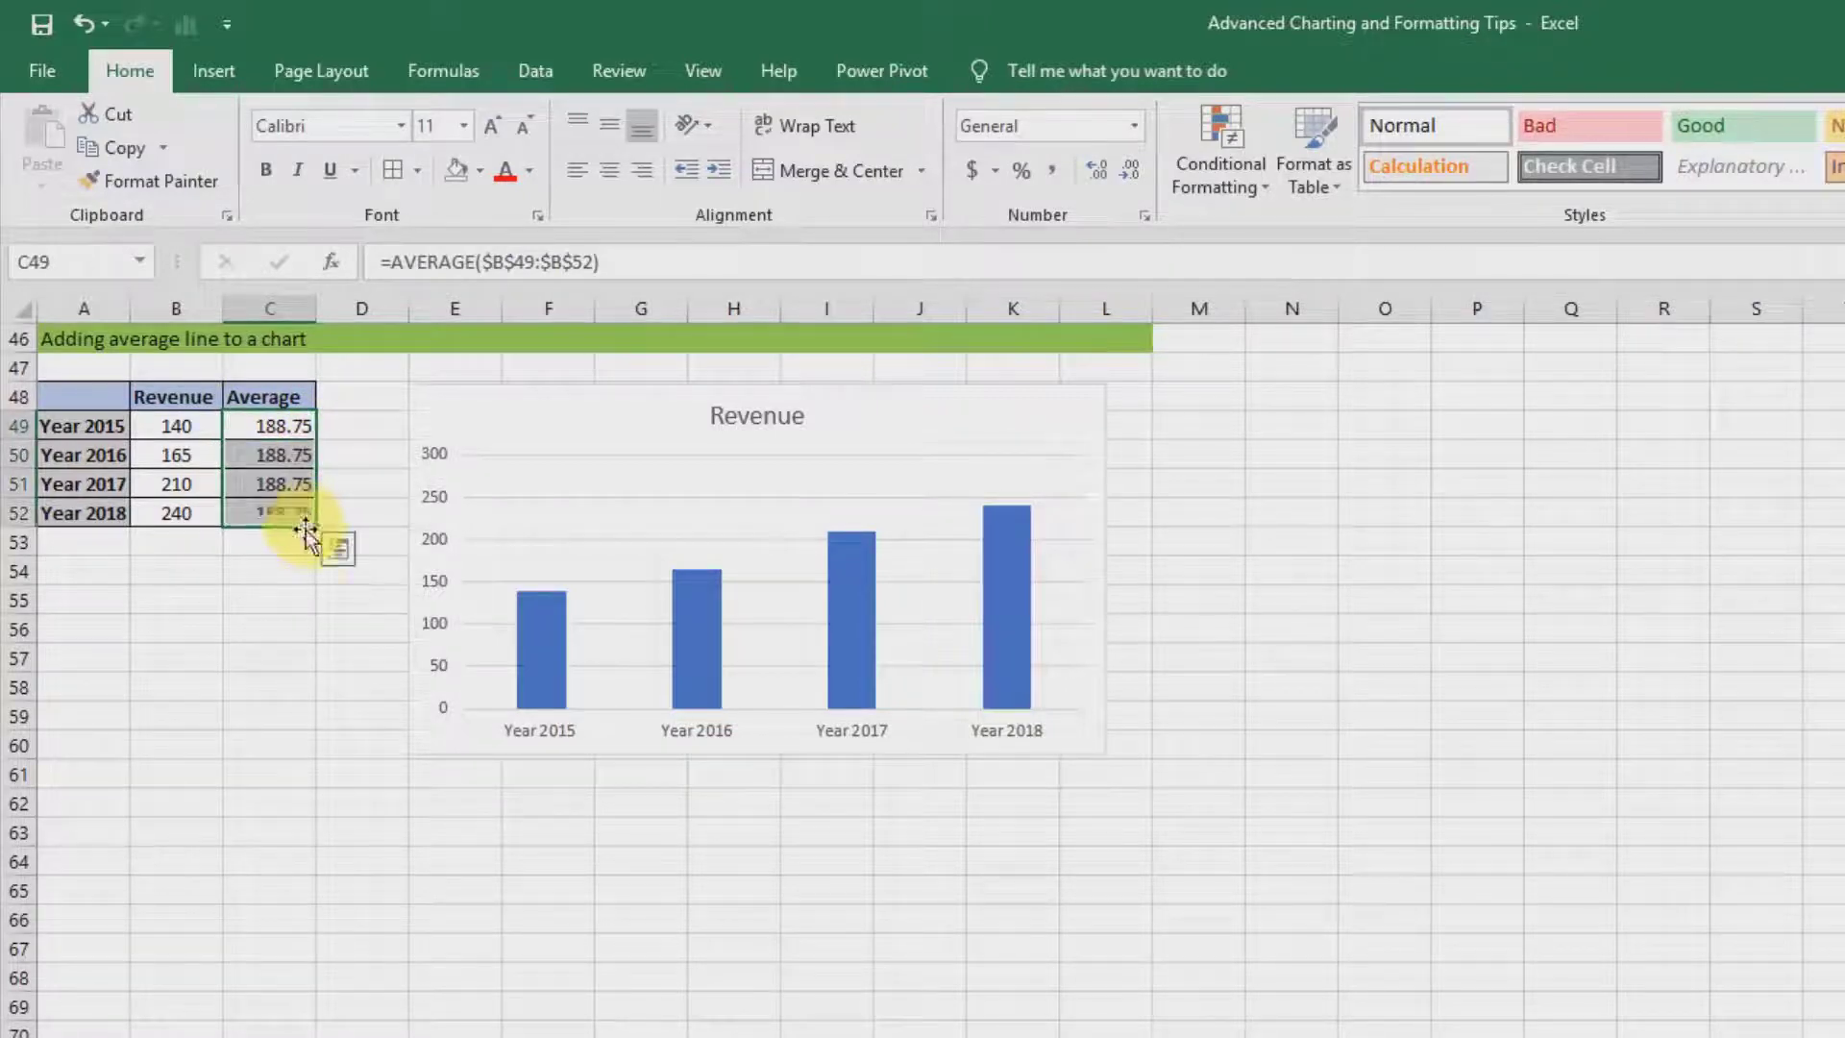
pyautogui.click(290, 604)
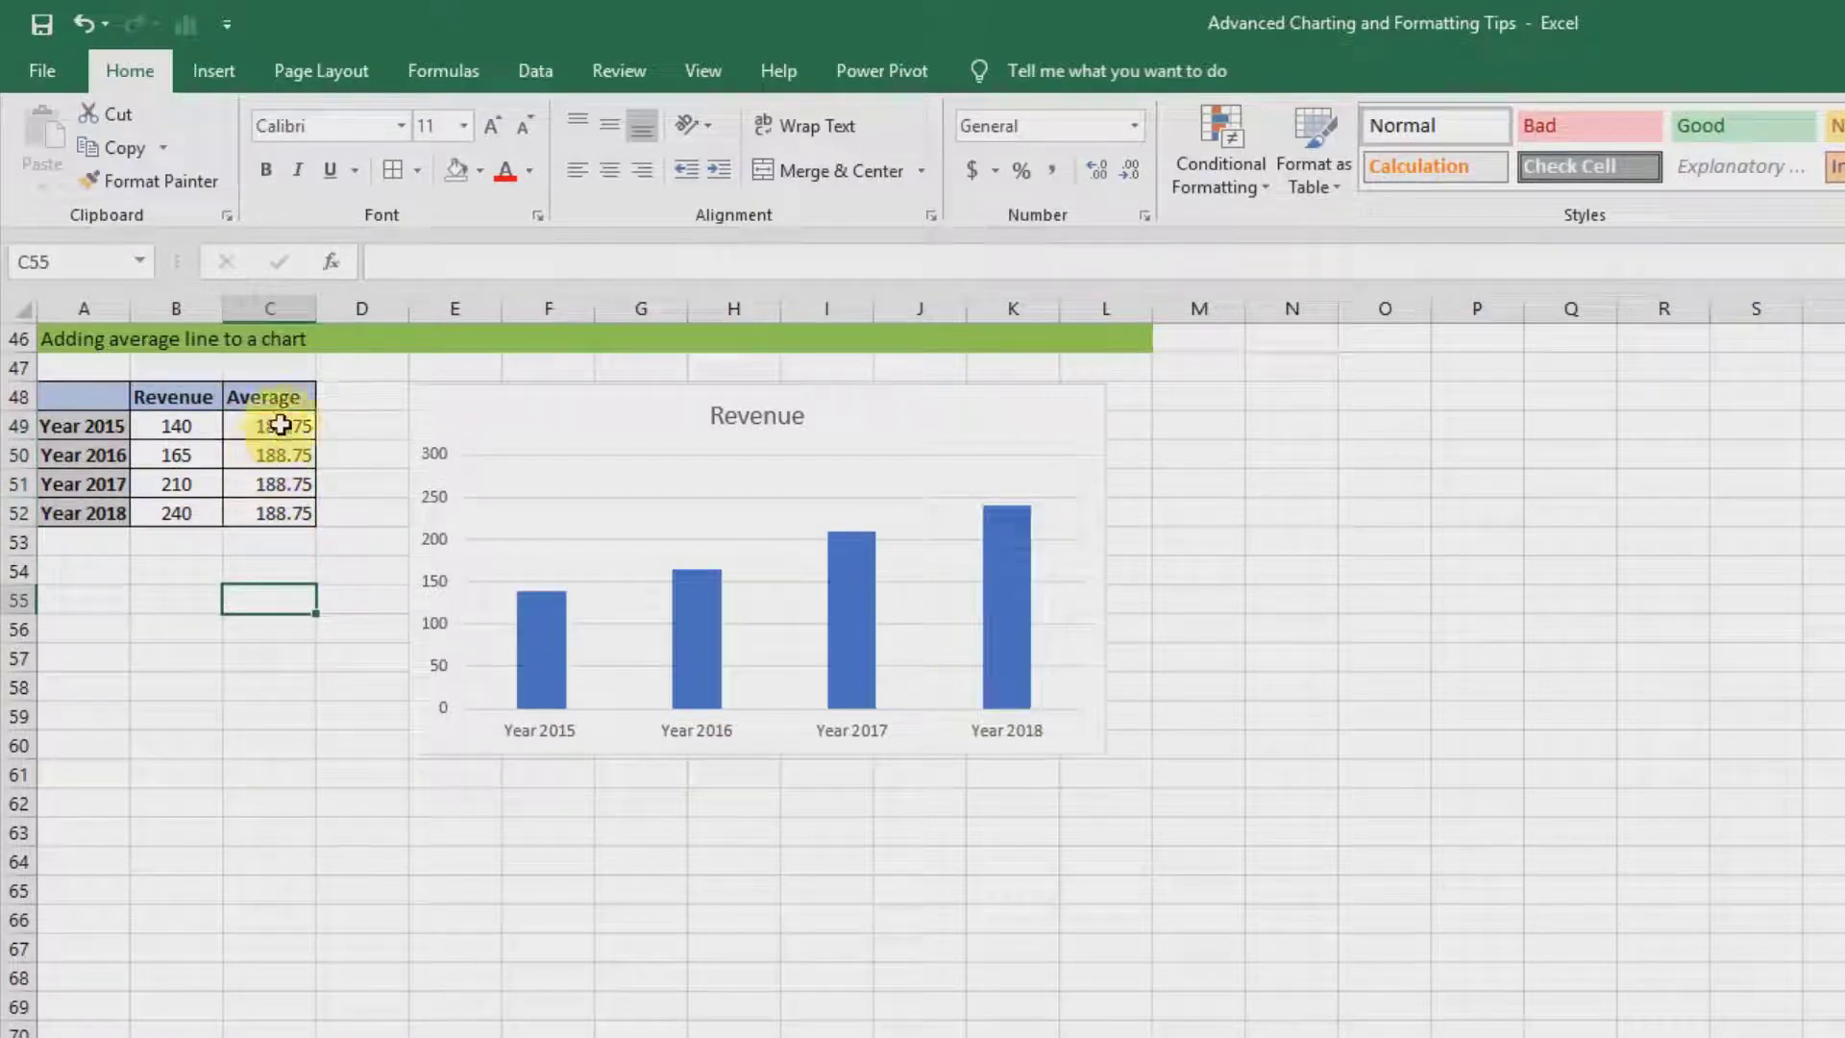
pyautogui.moveTo(276, 423); pyautogui.dragTo(295, 509)
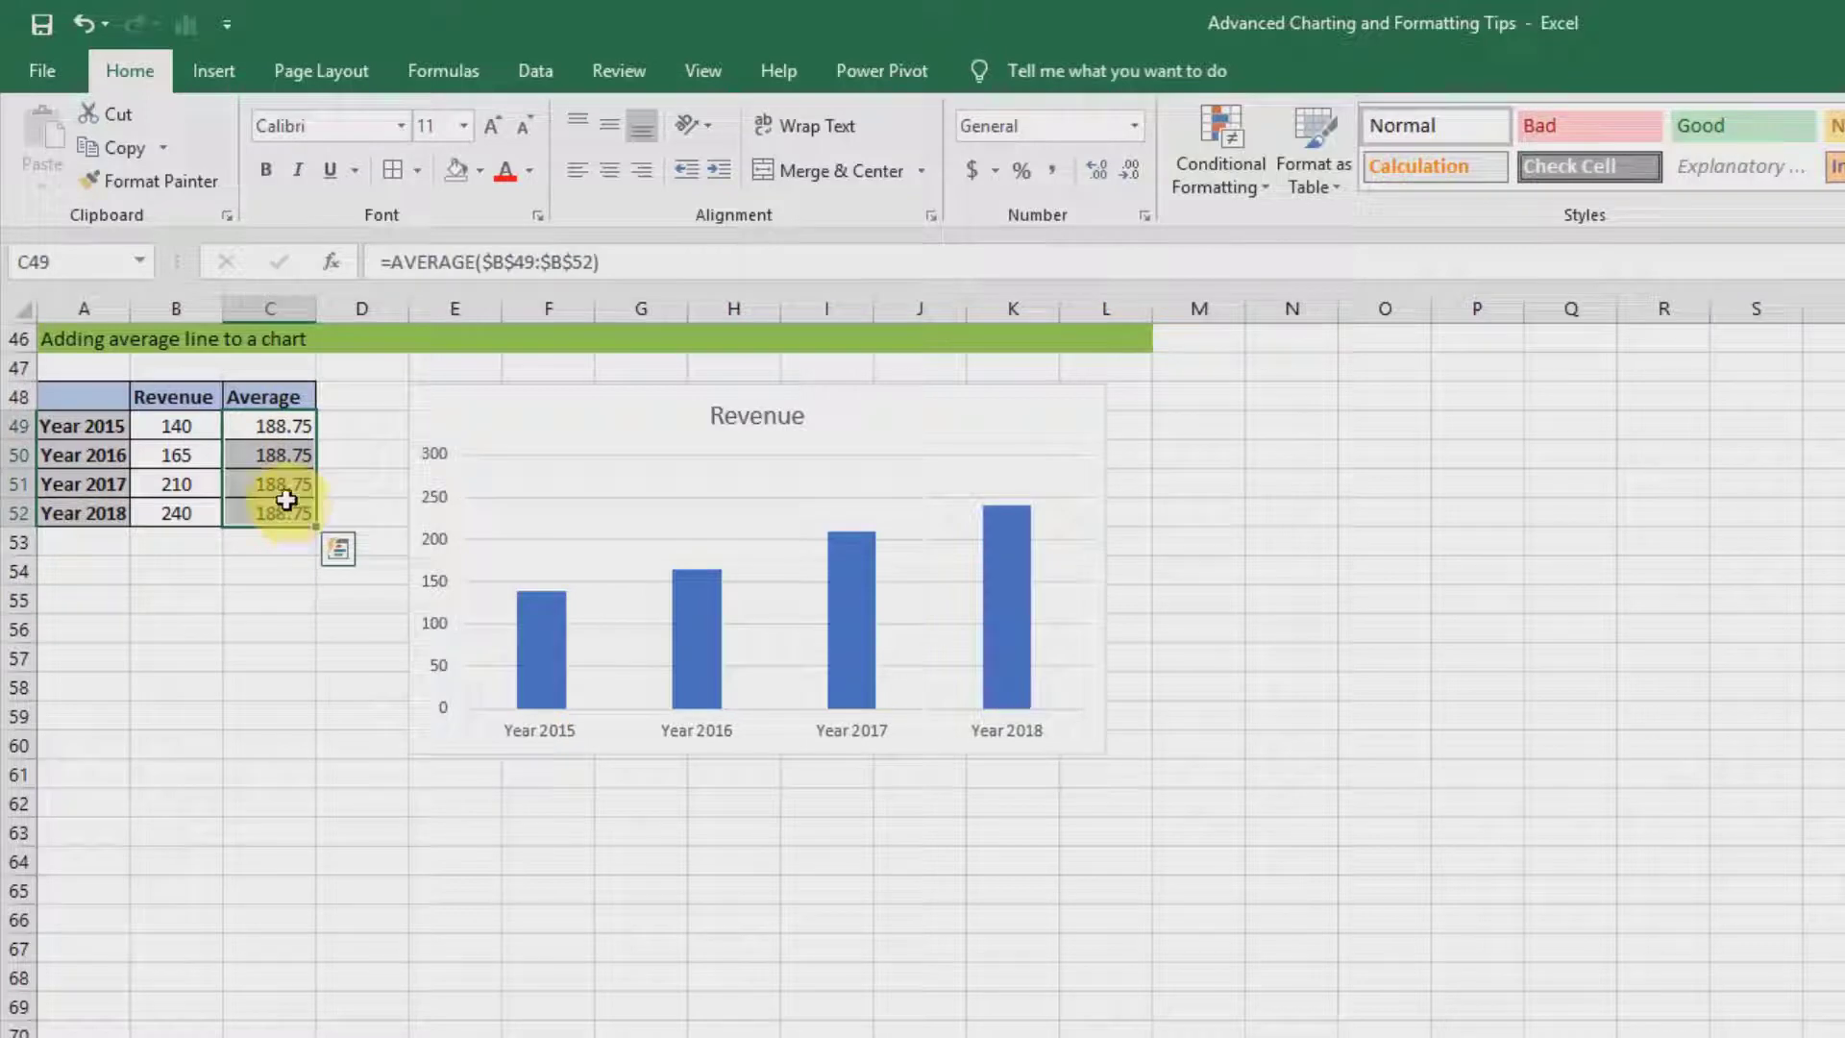
# Copy the Average cells C49:C52 and paste them into the Revenue chart as a second series at 188.75.
pyautogui.rightClick(286, 499)
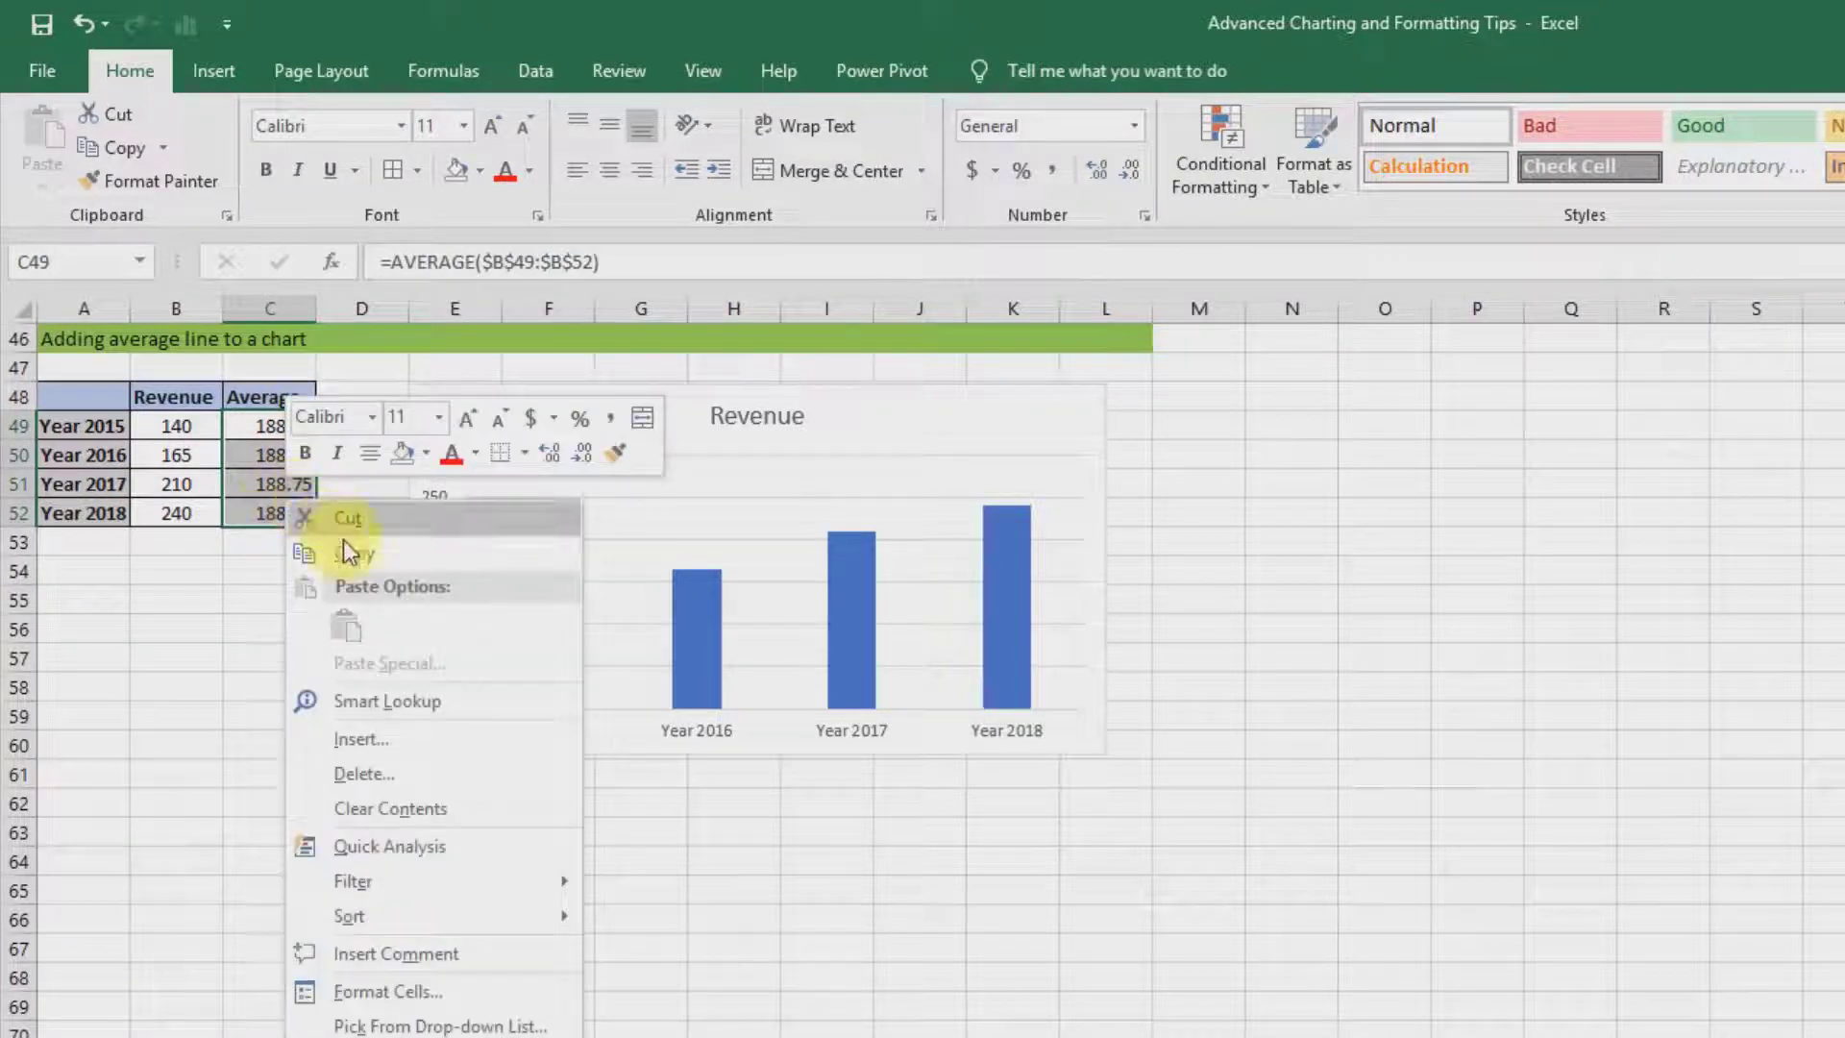
pyautogui.click(352, 545)
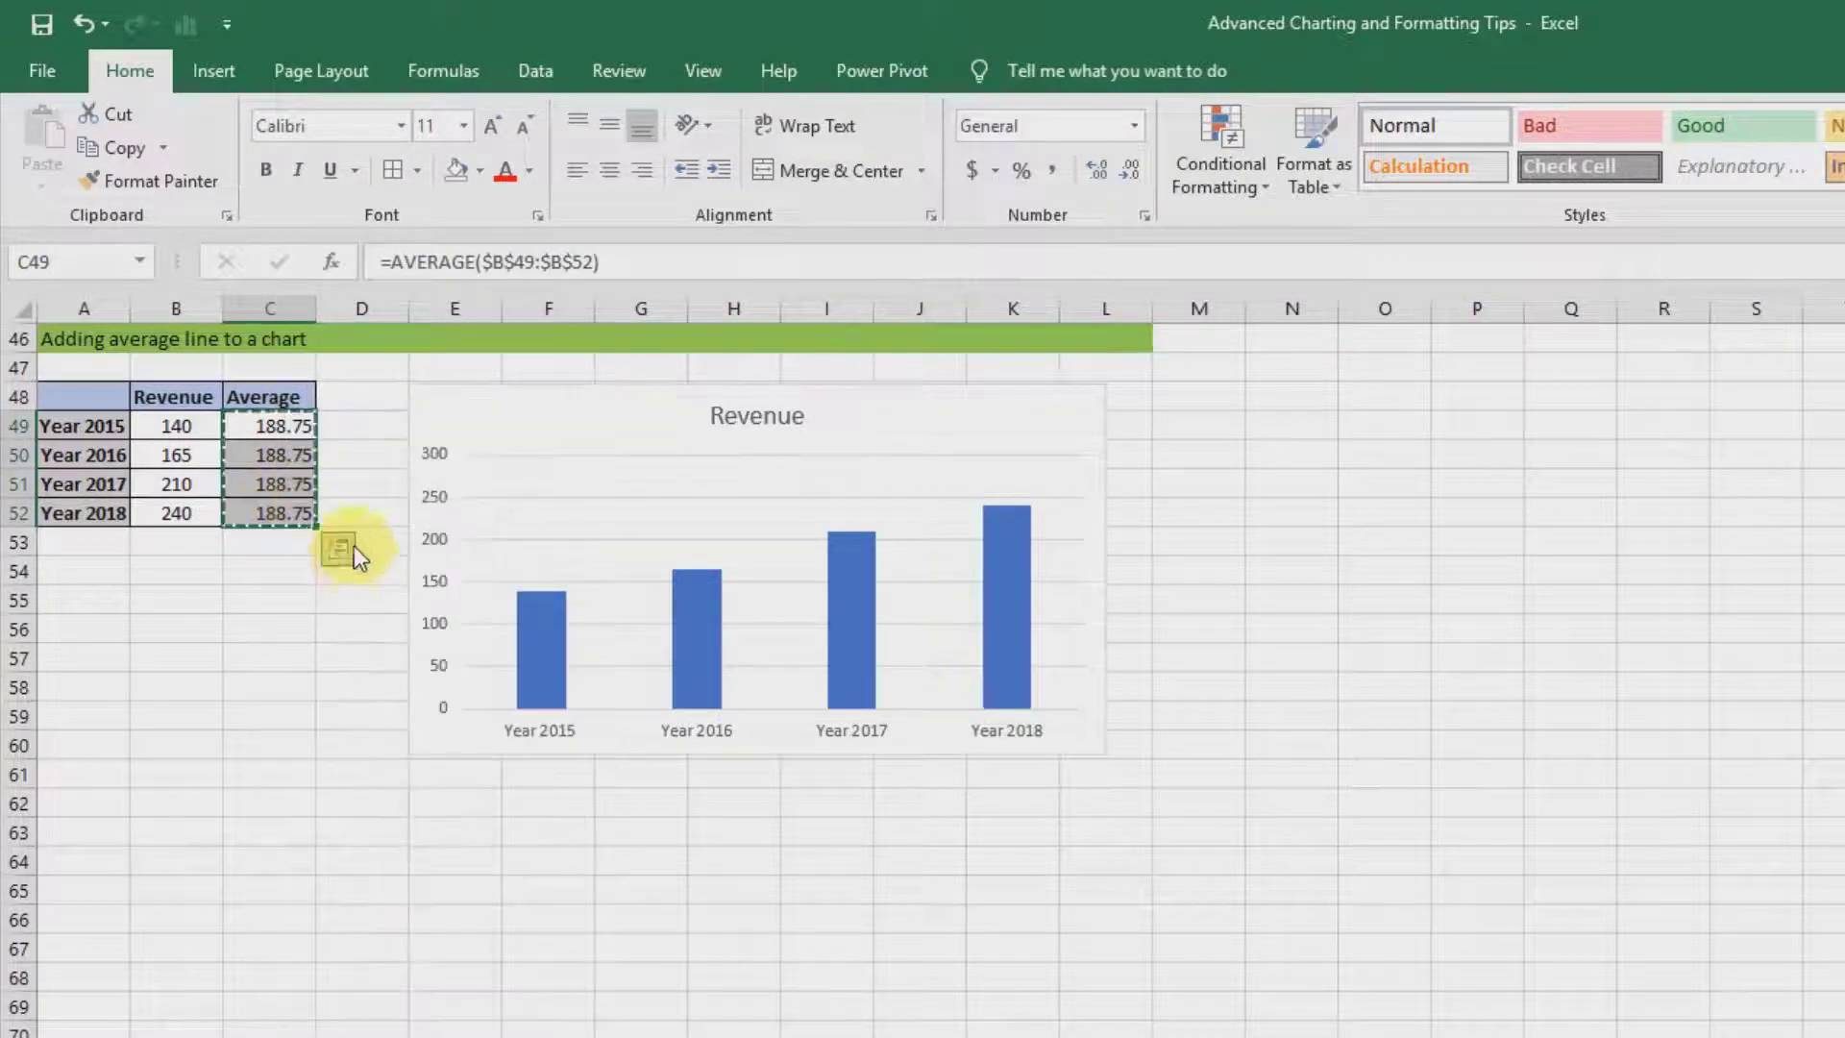
pyautogui.rightClick(490, 435)
pyautogui.click(549, 550)
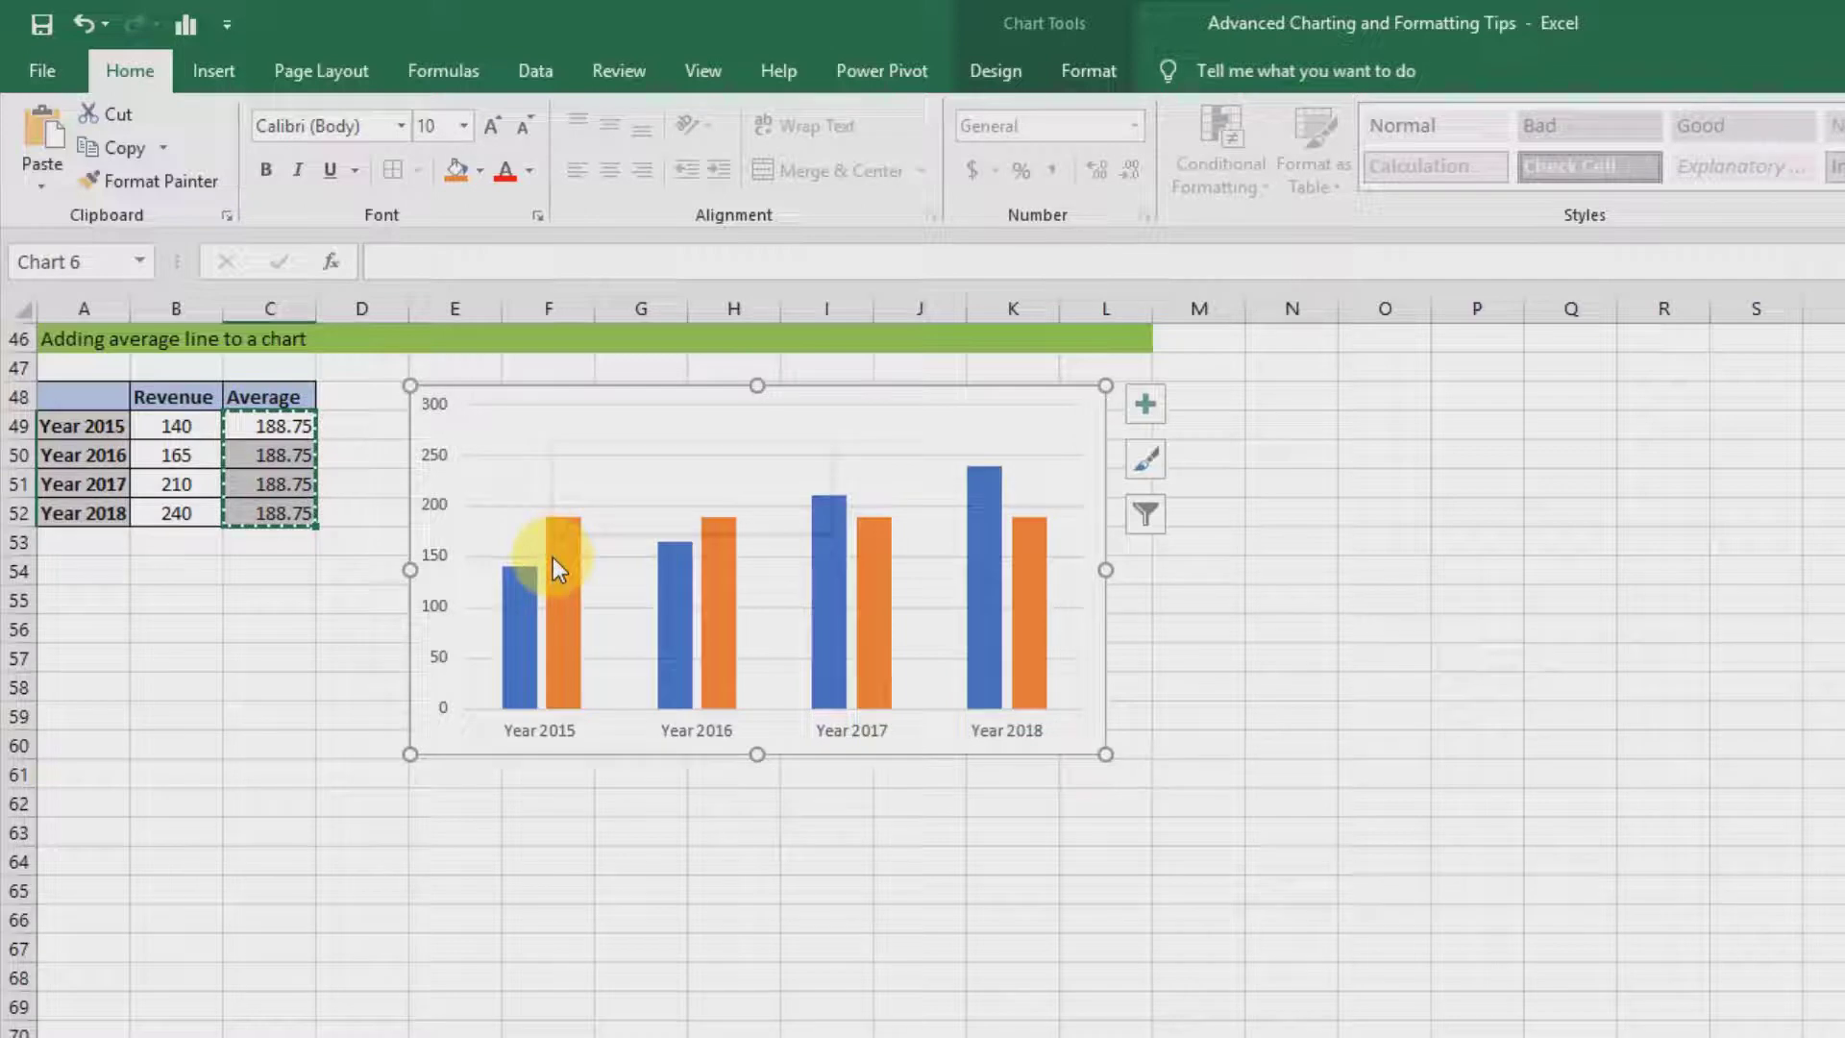
# Change the Series2 average series to a Line with Markers in a combo chart across the Revenue columns.
pyautogui.rightClick(554, 560)
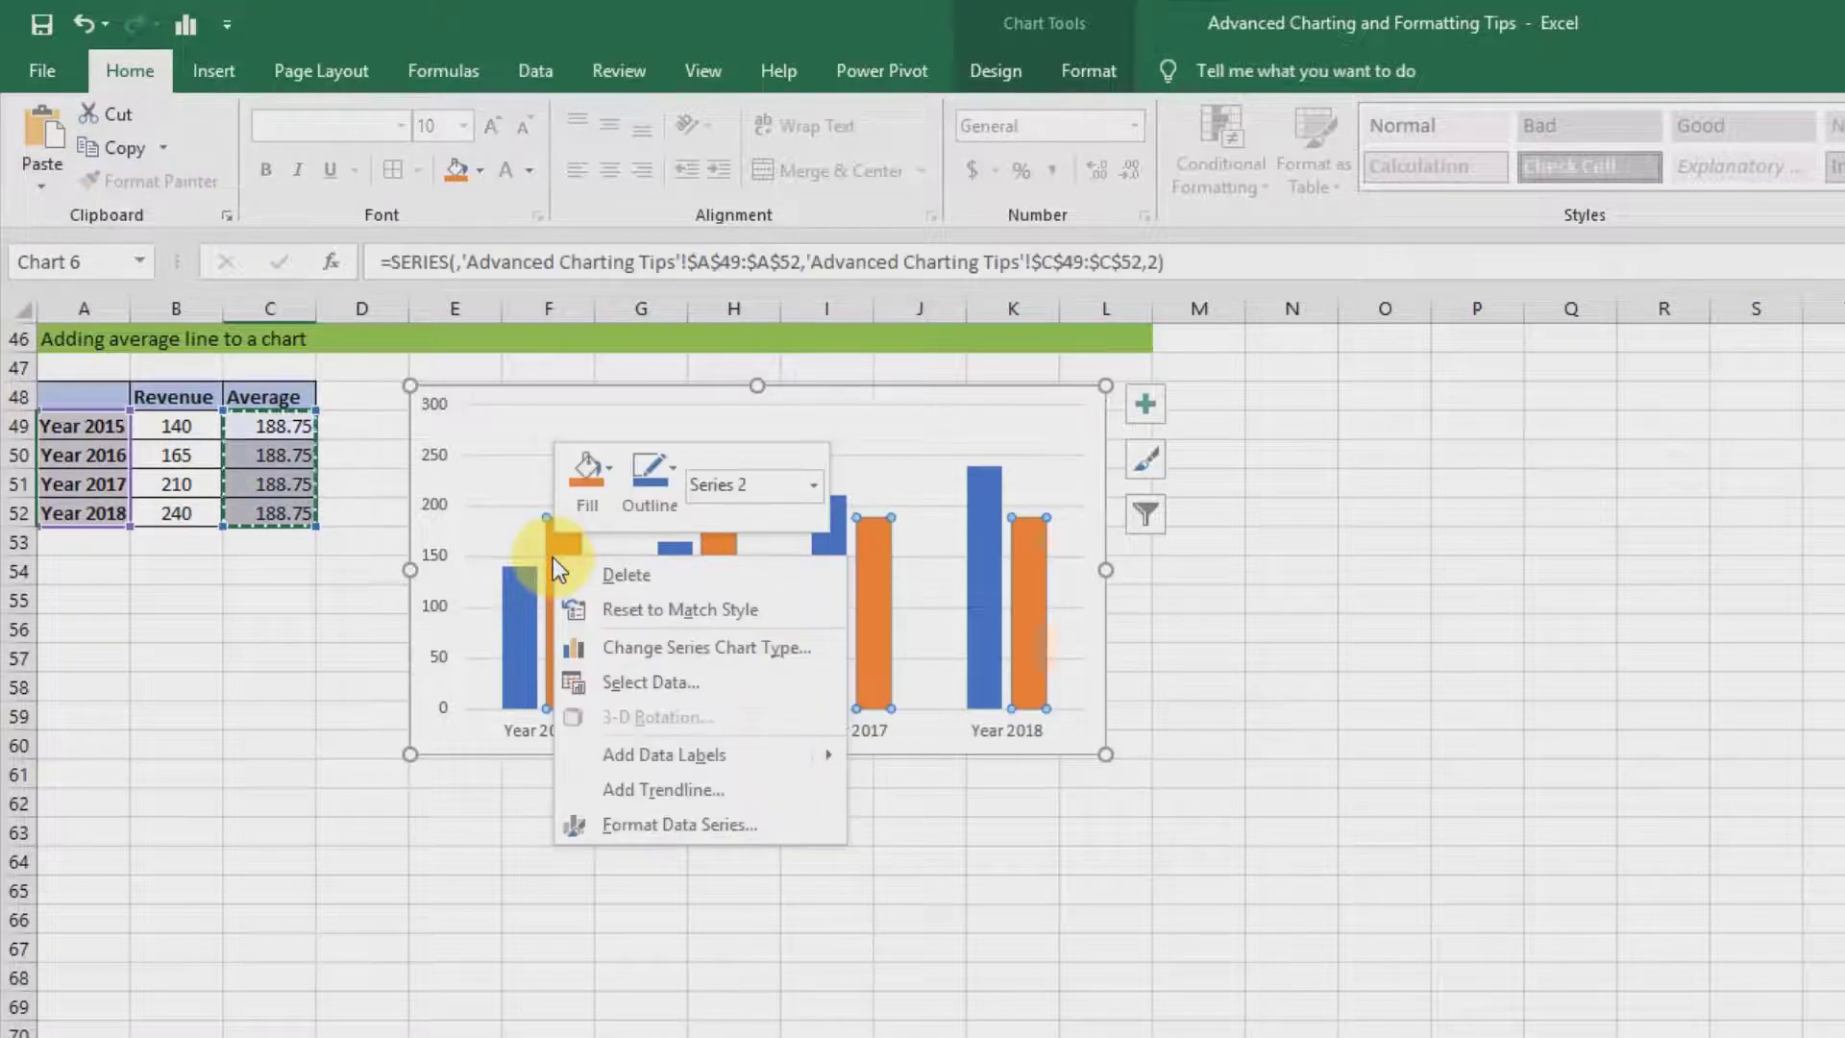
pyautogui.click(765, 657)
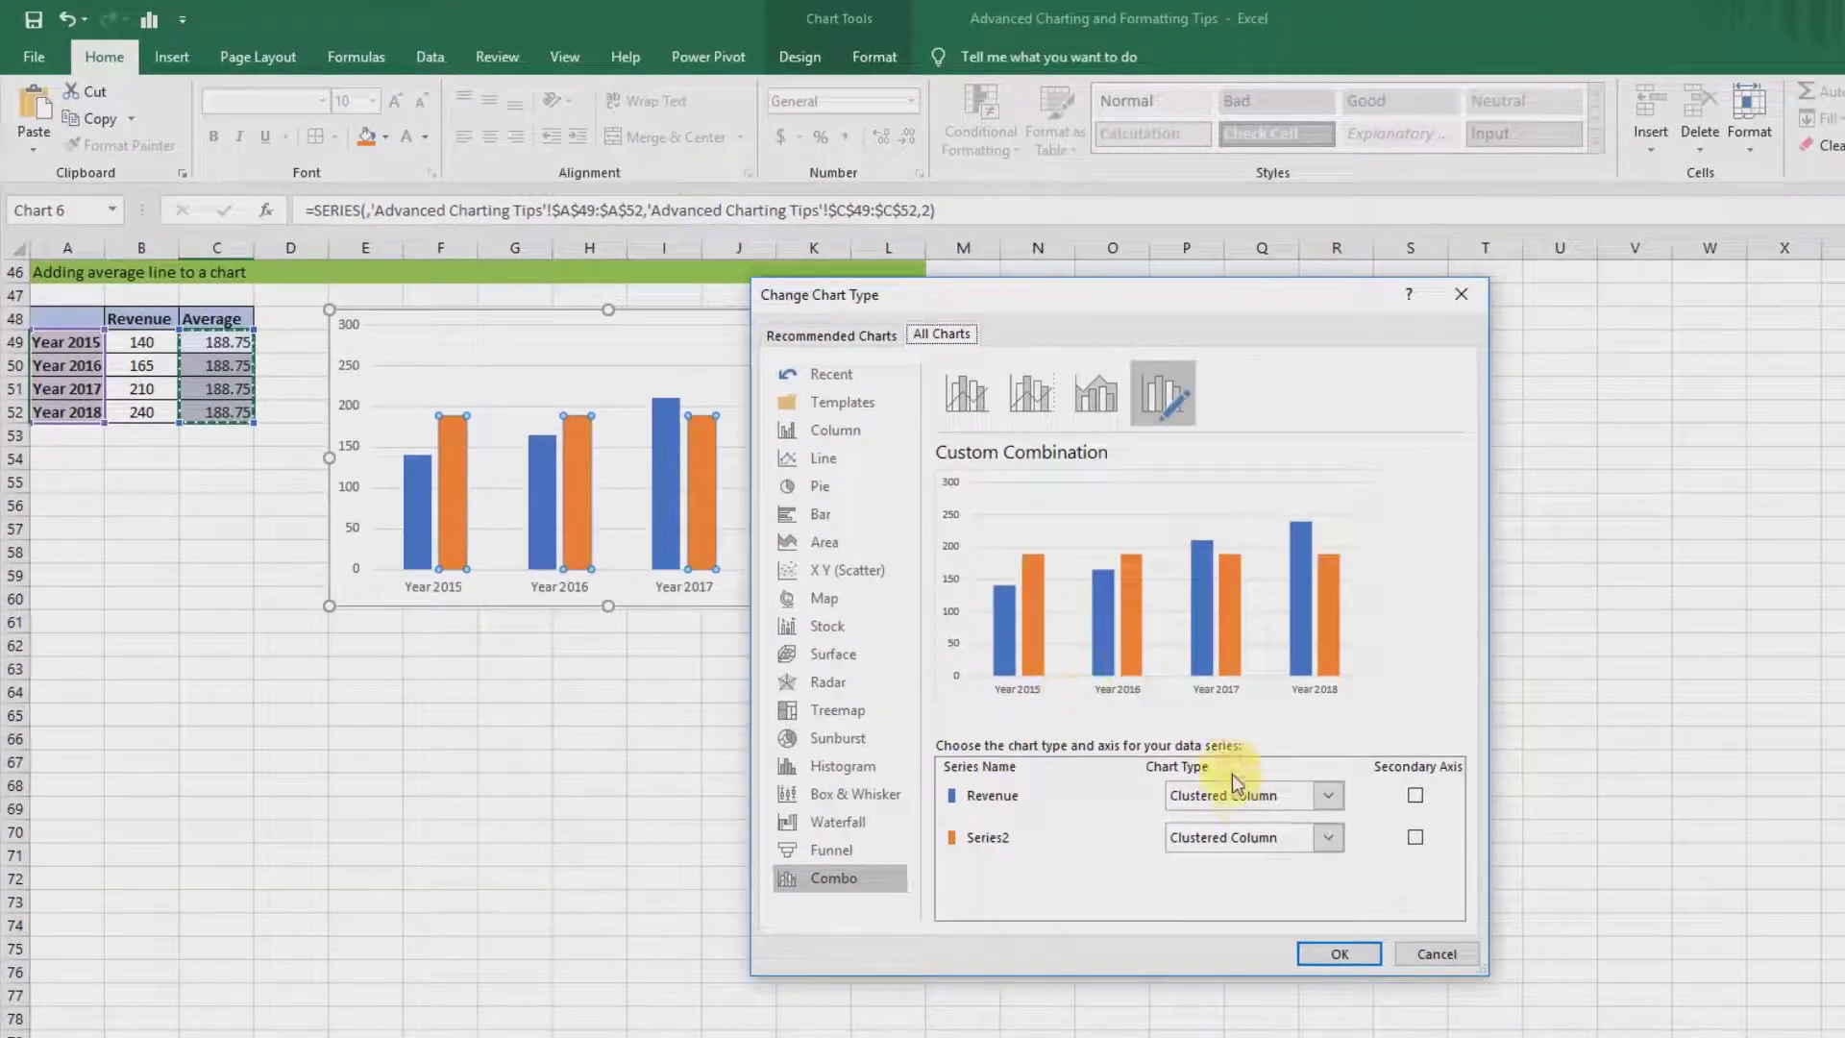
pyautogui.click(1337, 838)
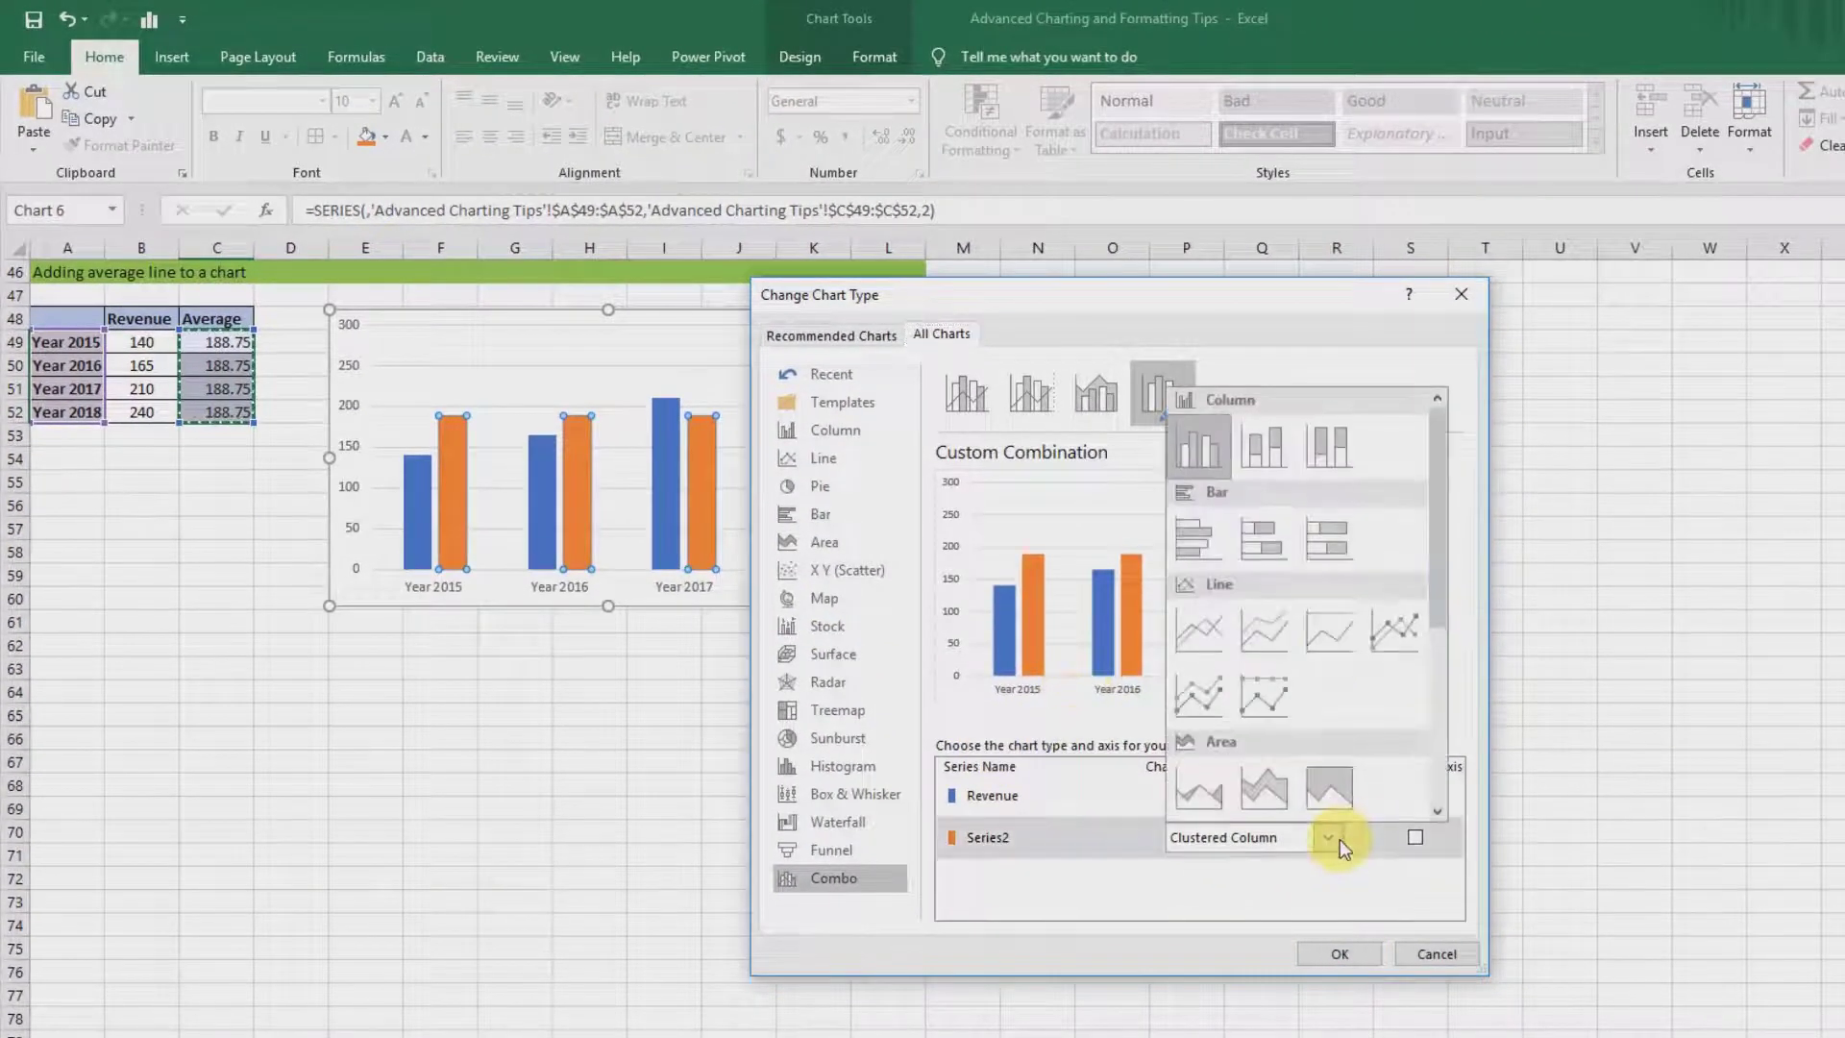
pyautogui.click(1380, 643)
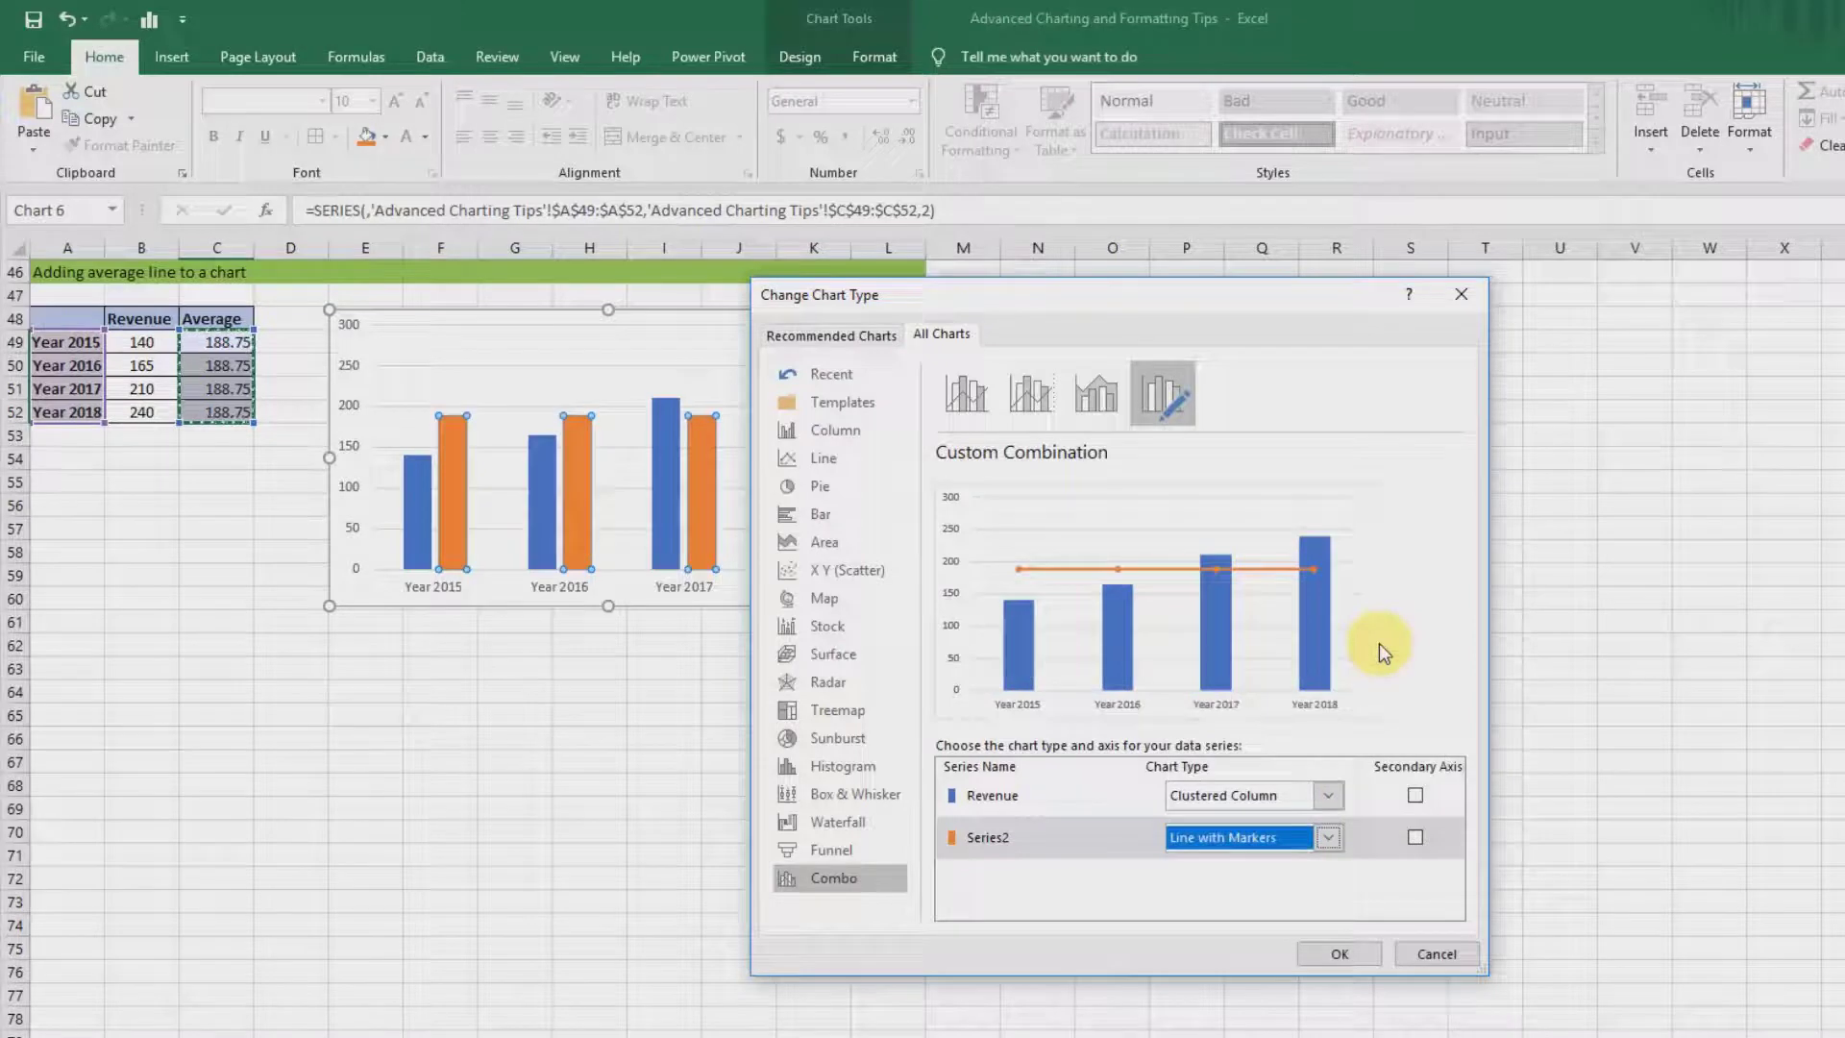
pyautogui.click(1348, 951)
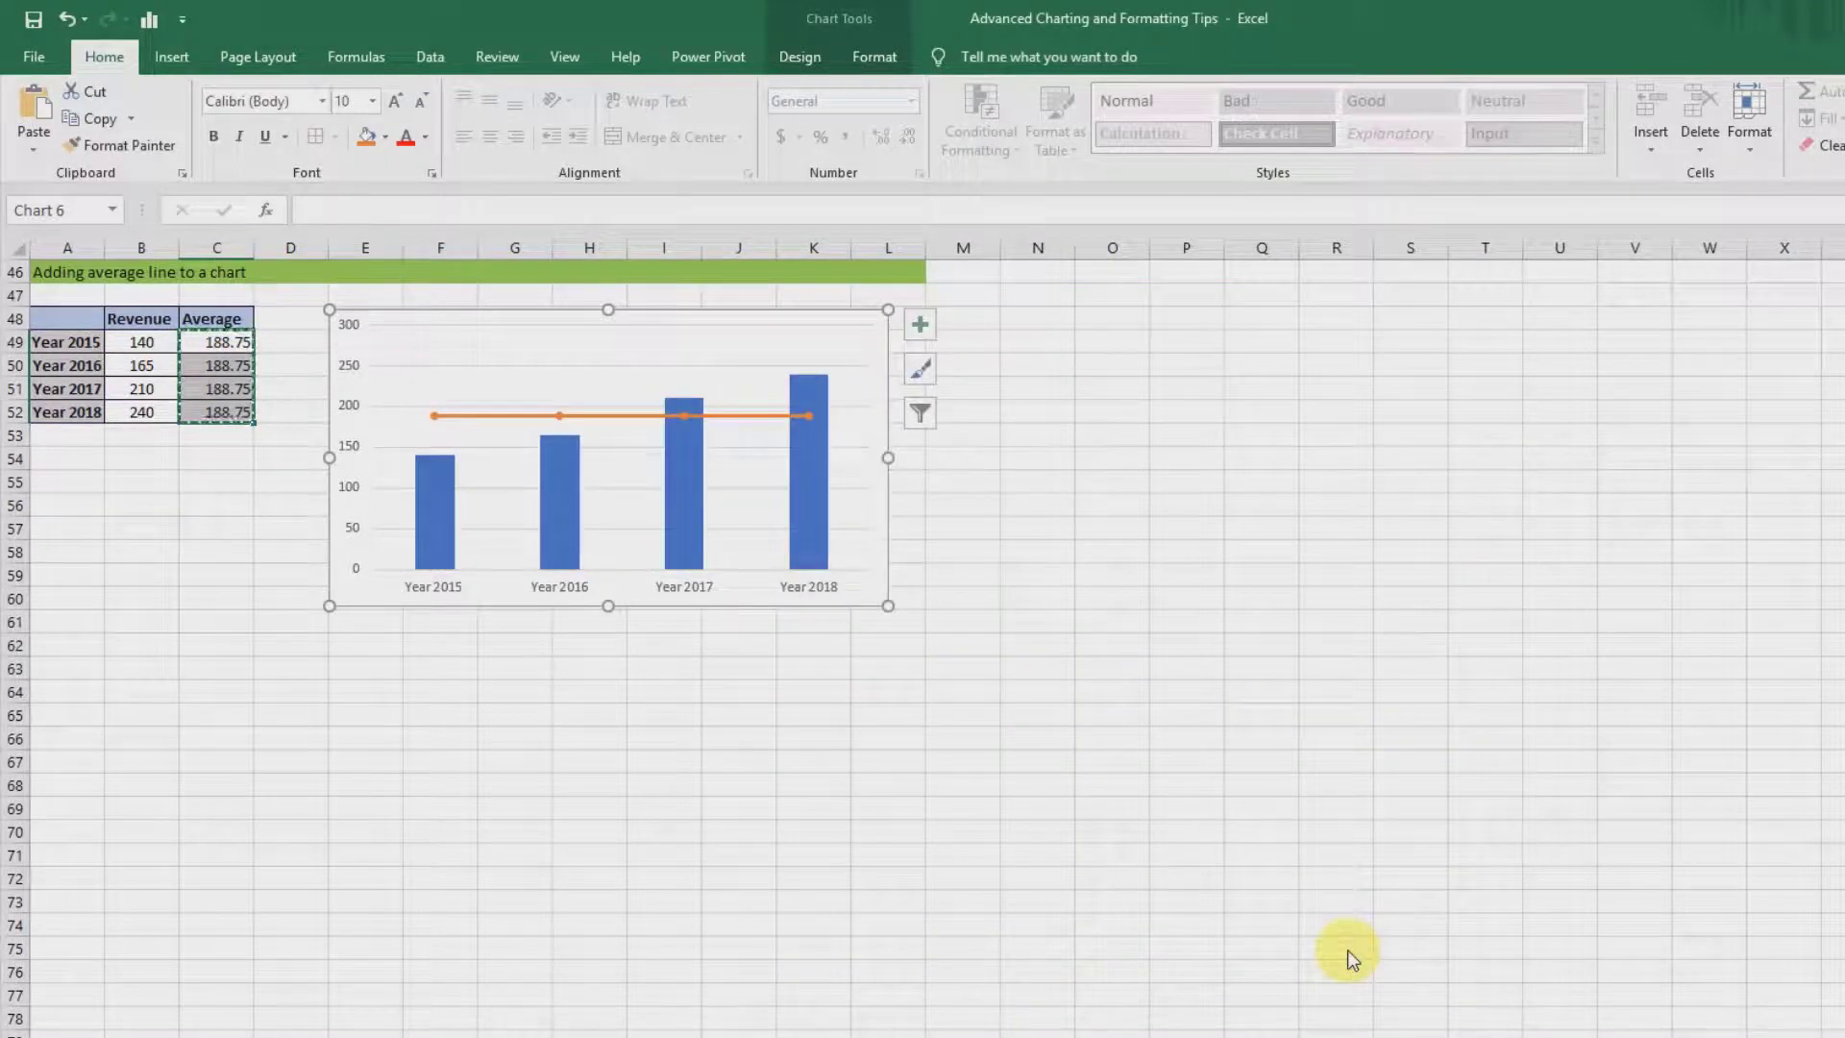
pyautogui.click(923, 585)
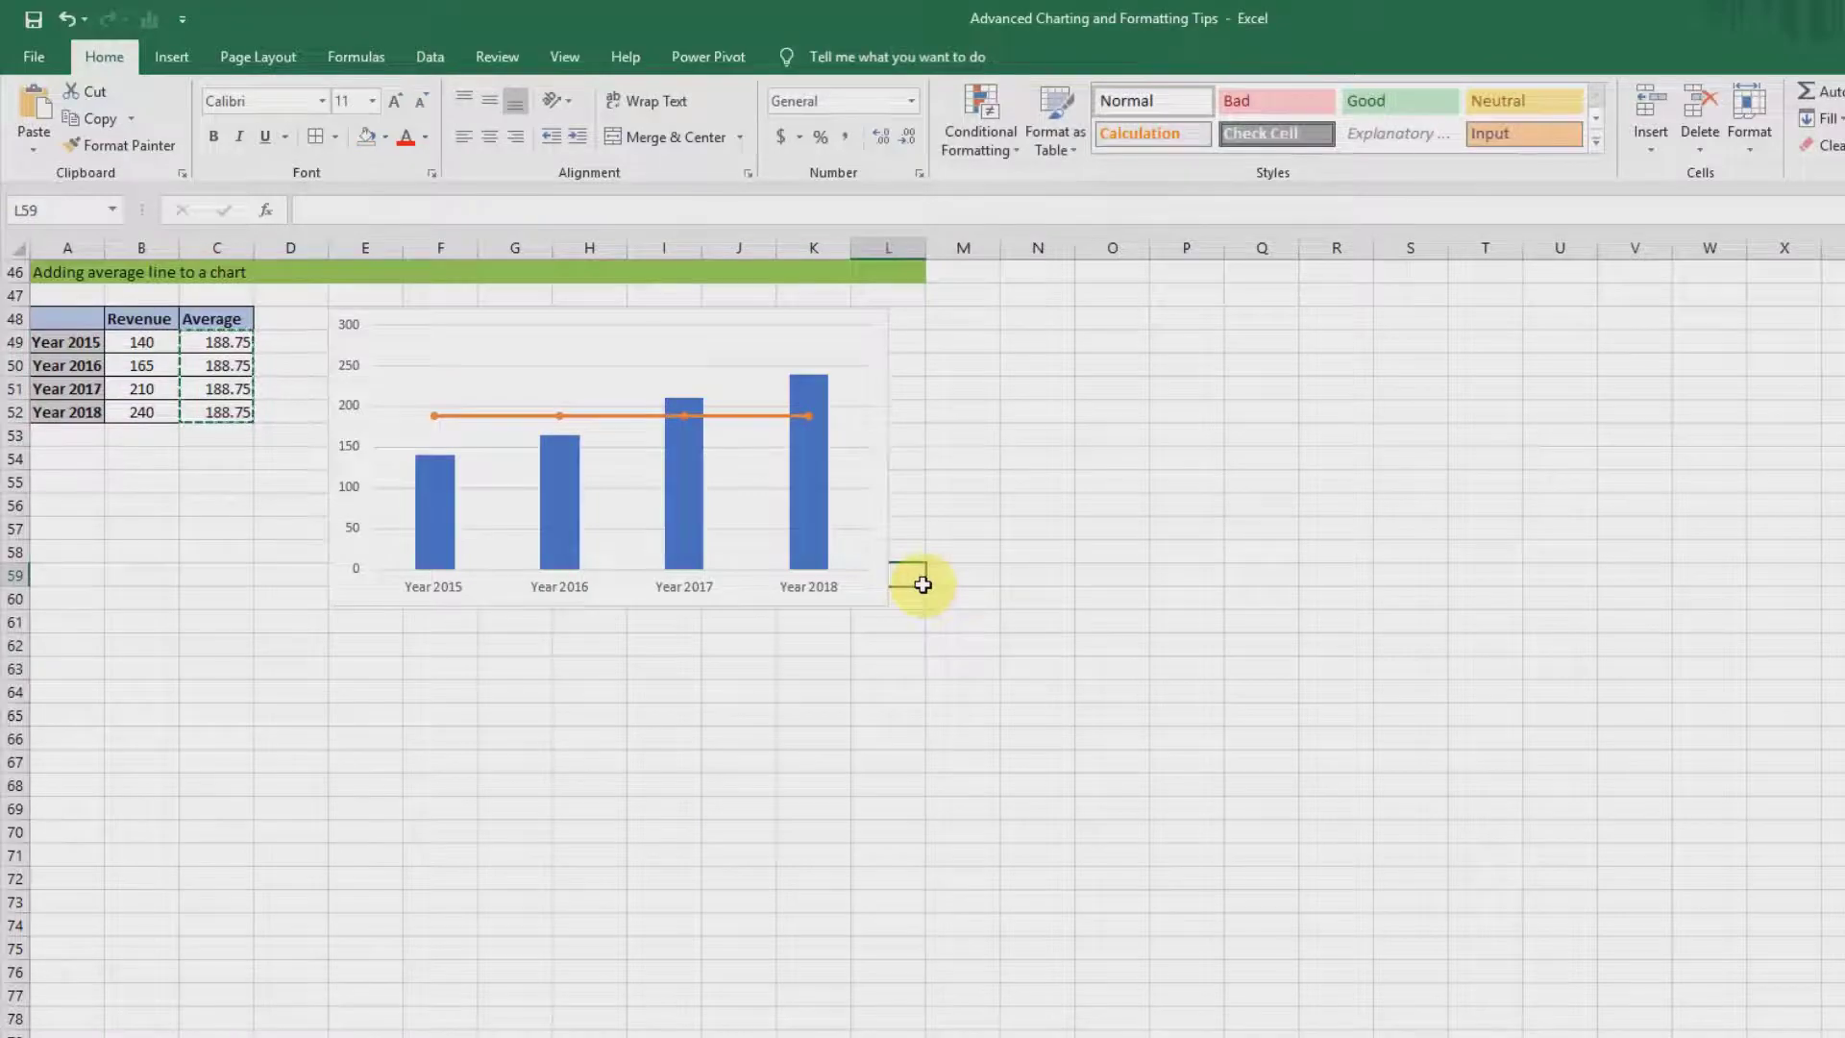